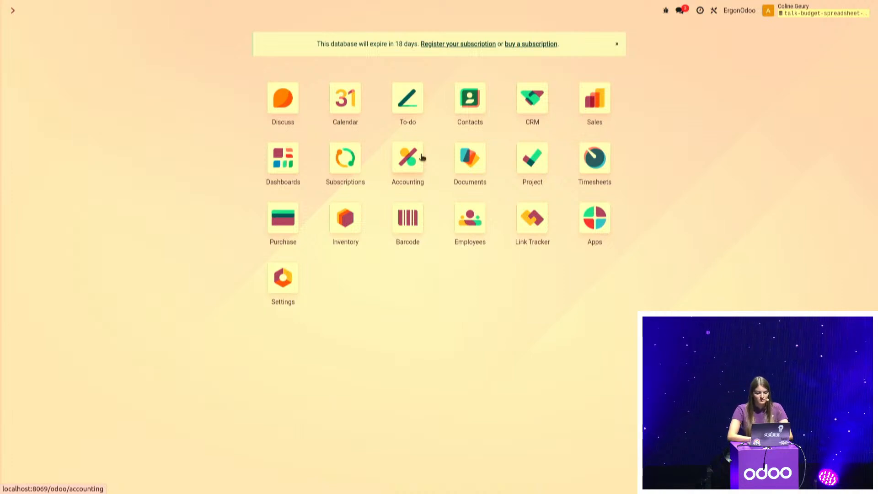
# In Accounting, open the Project analytic plan and examine its list of analytic accounts
pyautogui.click(406, 159)
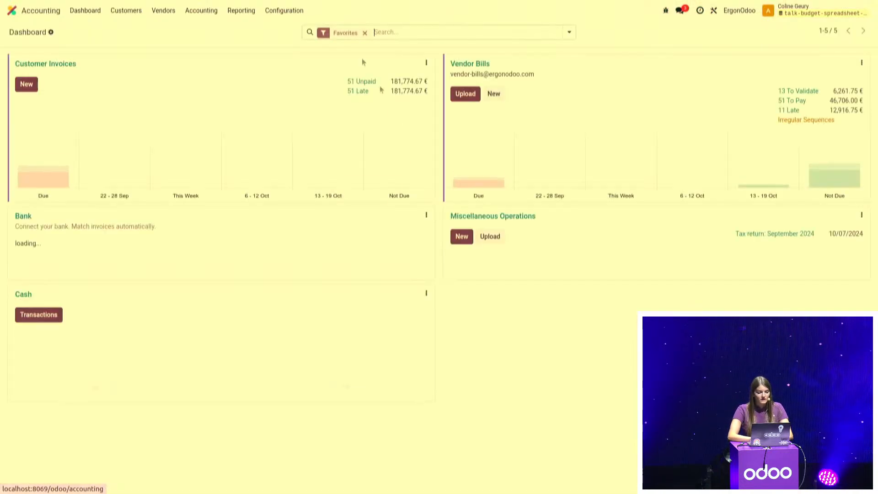
pyautogui.click(281, 10)
pyautogui.scroll(-3, 316, 232)
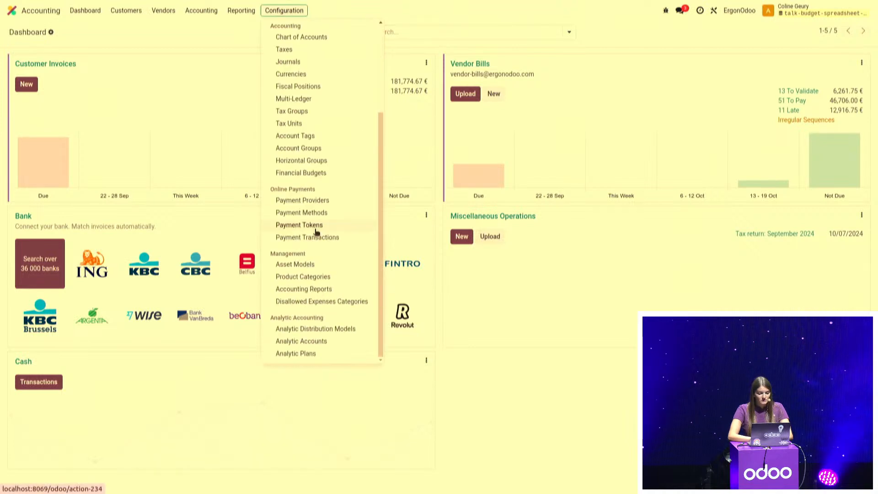
pyautogui.click(306, 354)
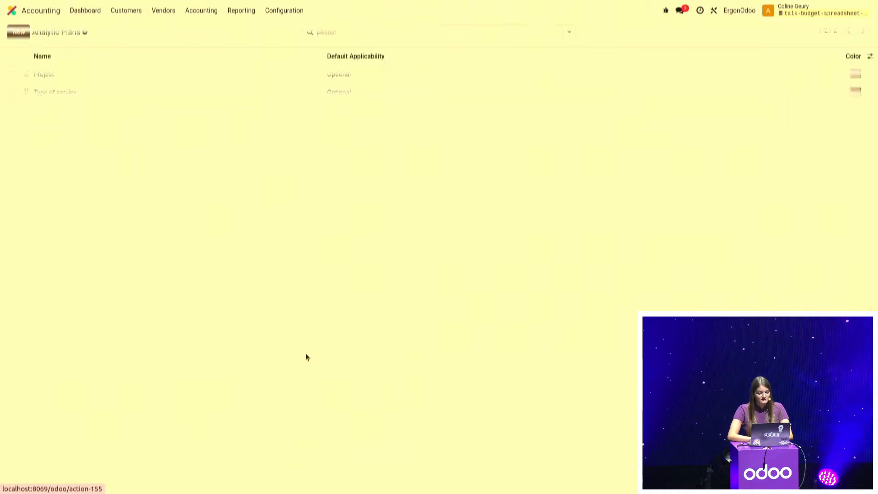
pyautogui.click(197, 75)
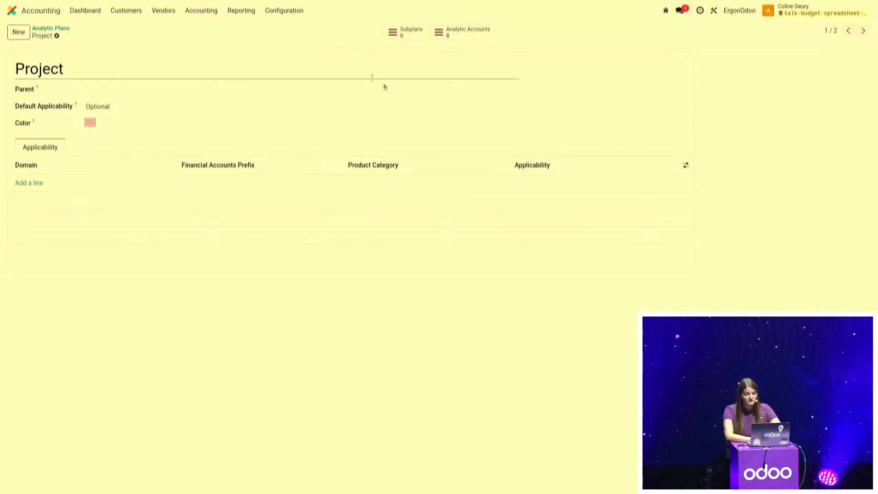
pyautogui.click(470, 36)
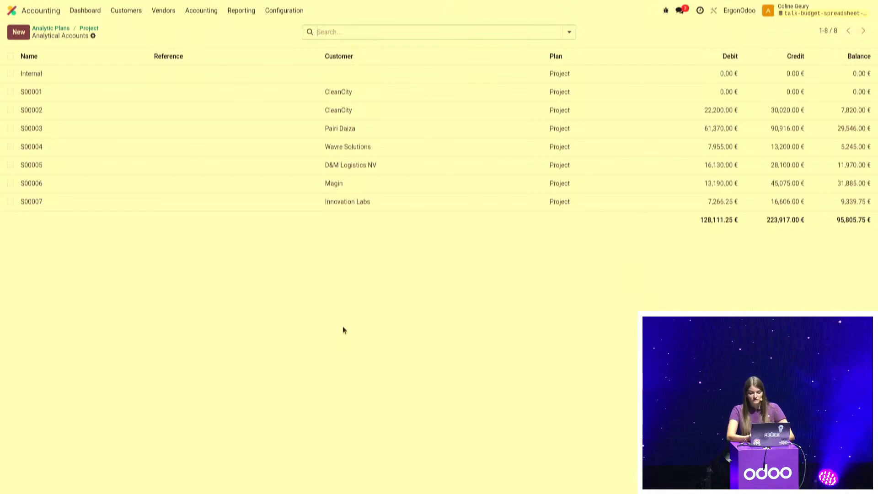
# Open the Type of service analytic plan and examine its list of analytic accounts
pyautogui.click(55, 29)
pyautogui.click(84, 92)
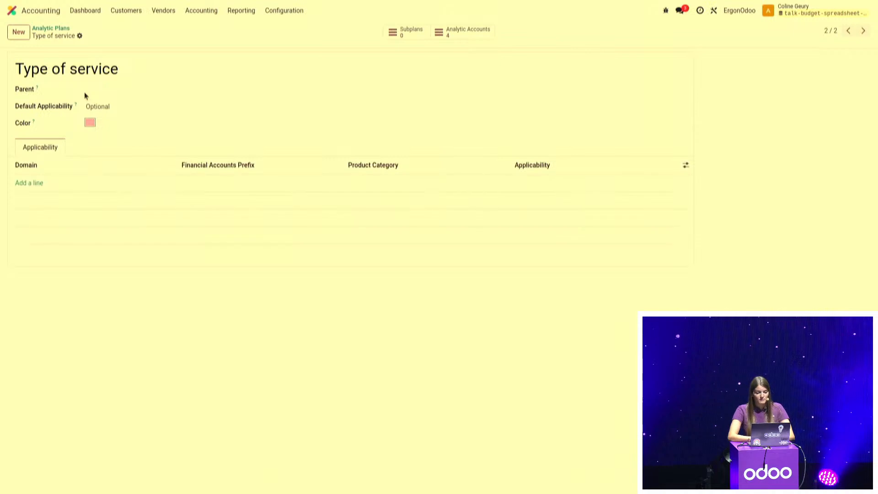
pyautogui.click(460, 33)
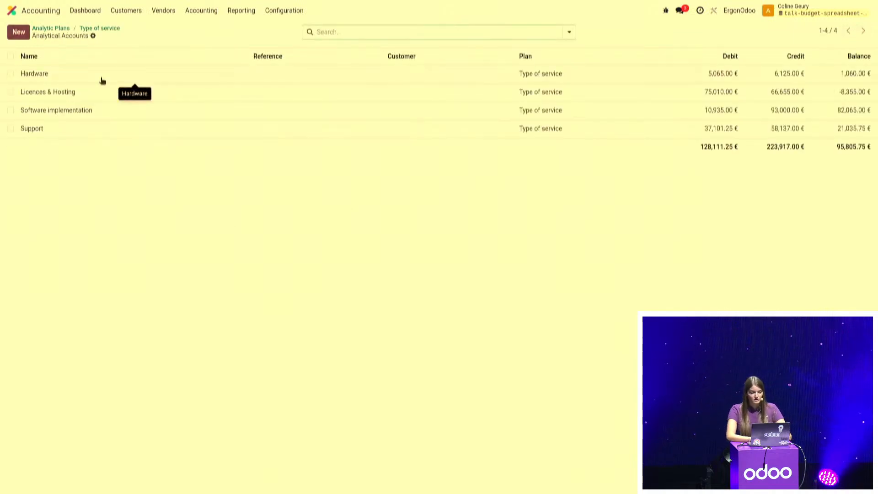
# Open the CleanCity customer invoice dated 09/14/2024 and examine the analytic distribution on its lines
pyautogui.click(86, 10)
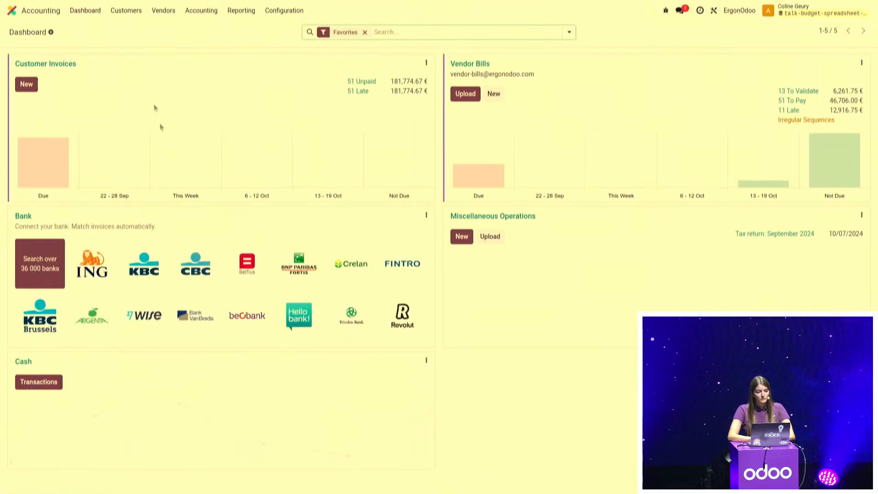
pyautogui.click(63, 65)
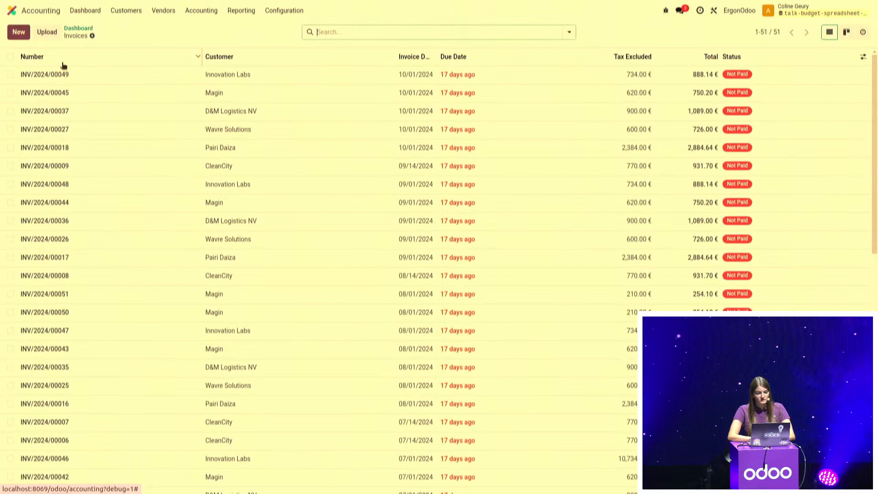
pyautogui.click(129, 167)
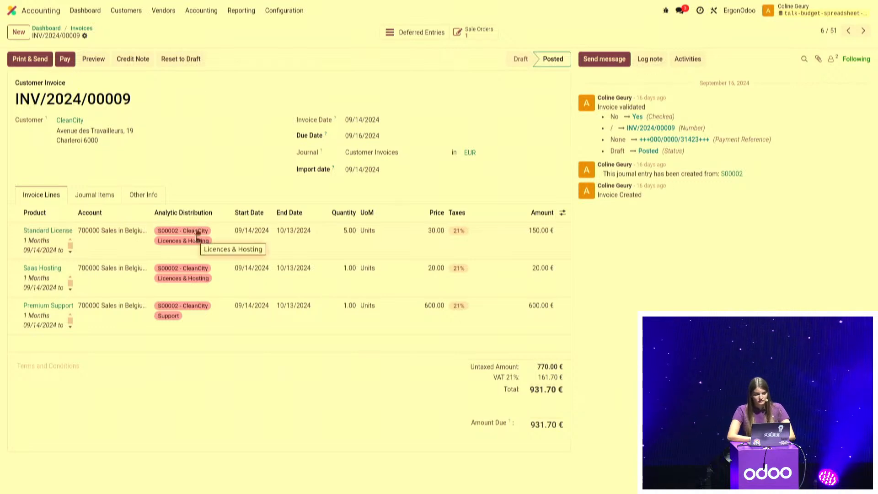
# Open the list of analytic budgets and view the Budget Q1 2024 - CleanCity record
pyautogui.click(92, 15)
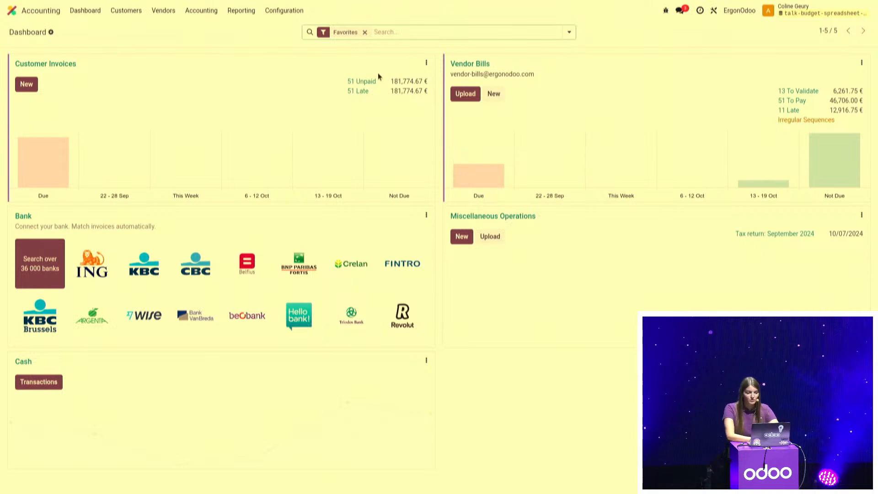
pyautogui.click(212, 14)
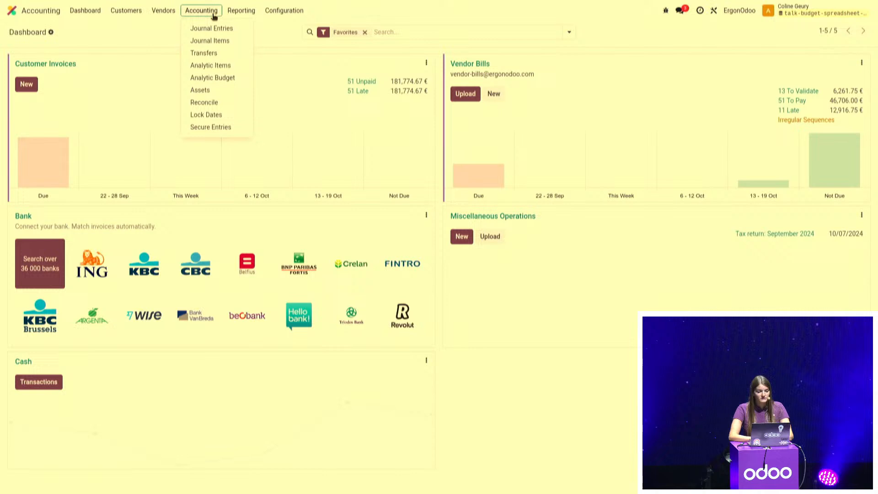
pyautogui.click(210, 77)
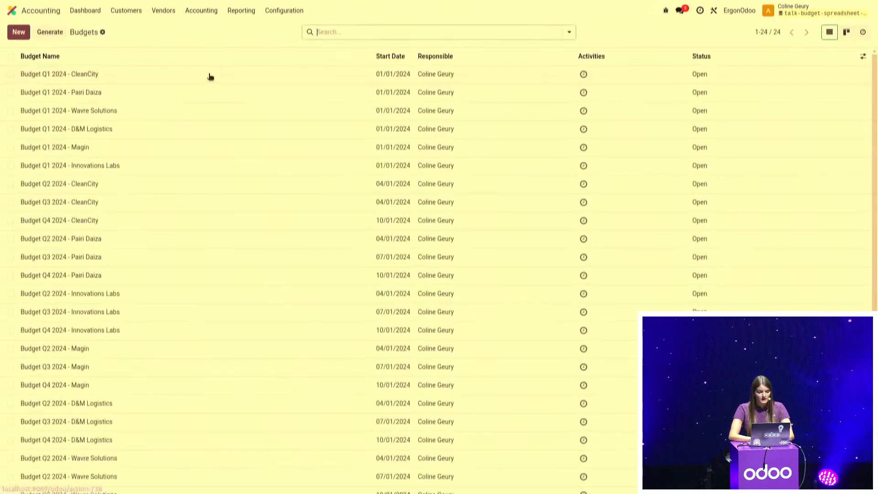
pyautogui.click(159, 77)
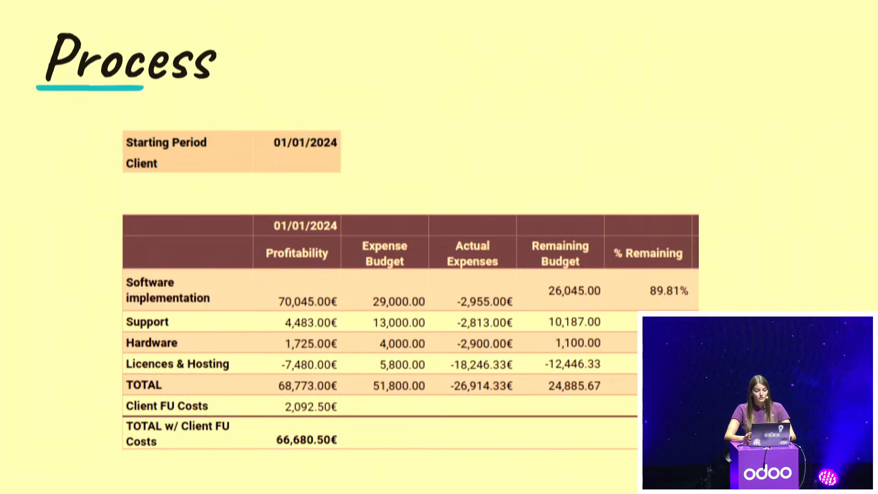
pyautogui.press('Right')
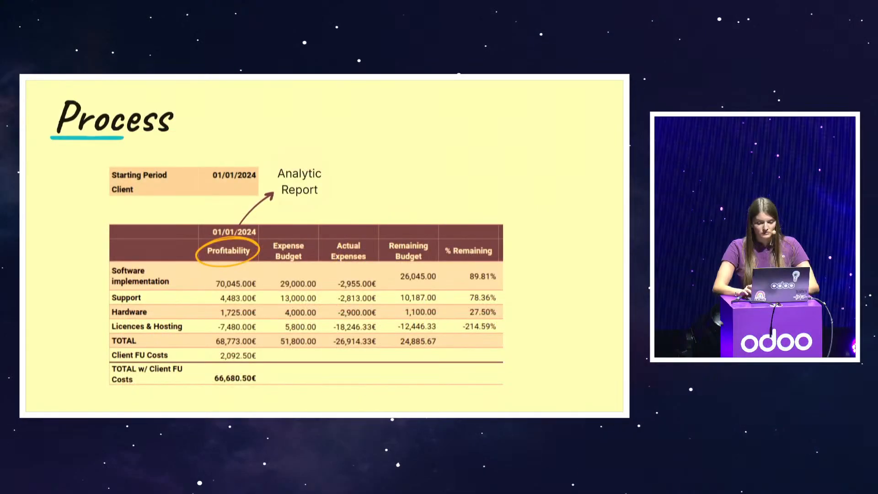
pyautogui.hotkey('ctrl', 'alt', 'Right')
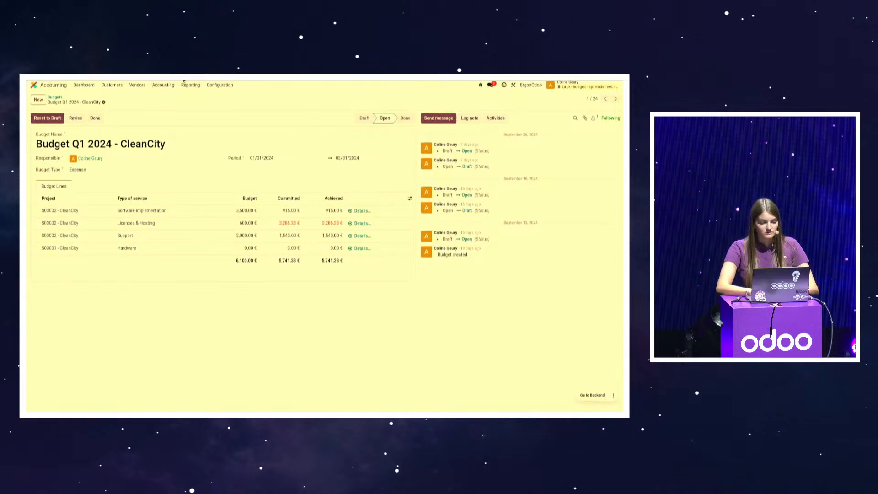
# Open the Analytic Report and group its pivot columns by date quarter and its rows by type of service
pyautogui.click(189, 85)
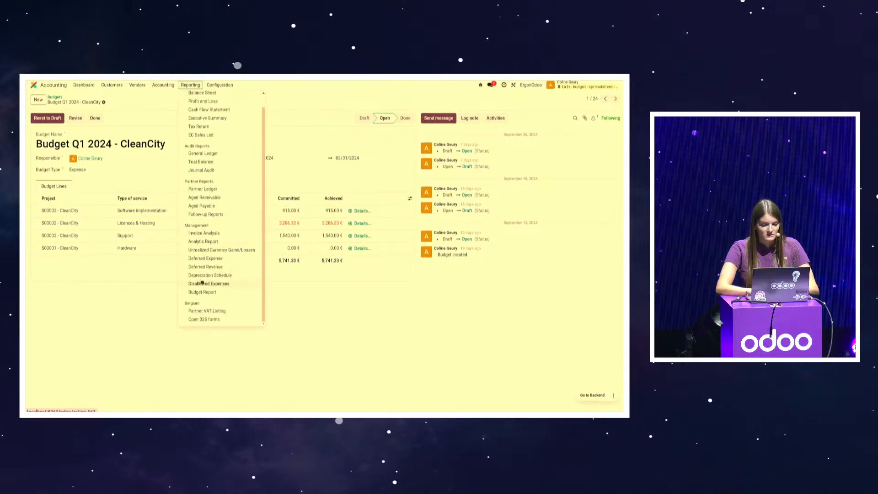
pyautogui.click(210, 242)
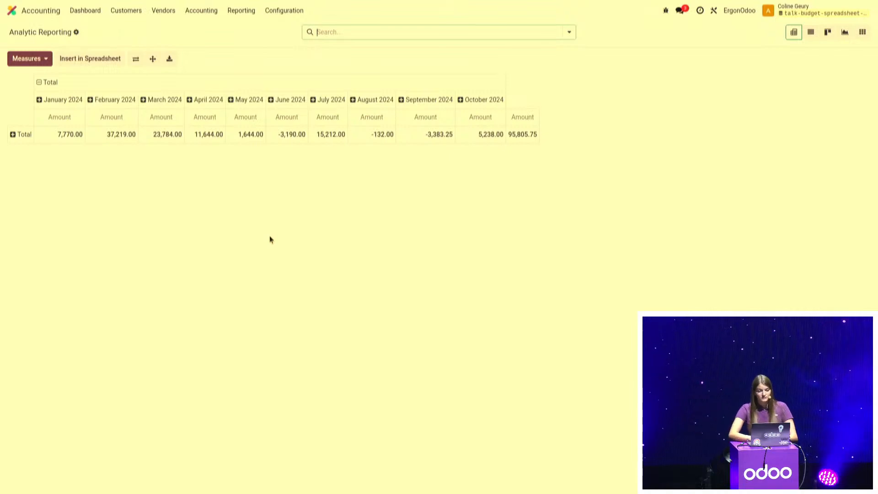
pyautogui.click(39, 84)
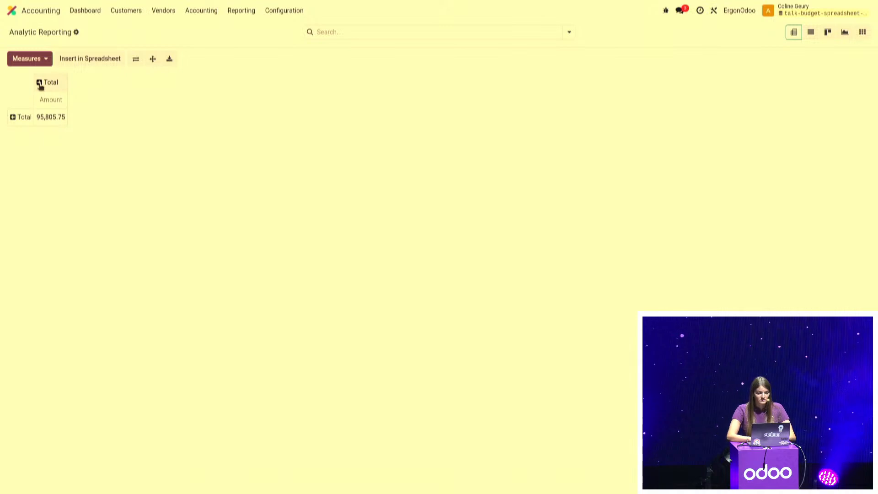
pyautogui.click(39, 83)
pyautogui.moveTo(82, 102)
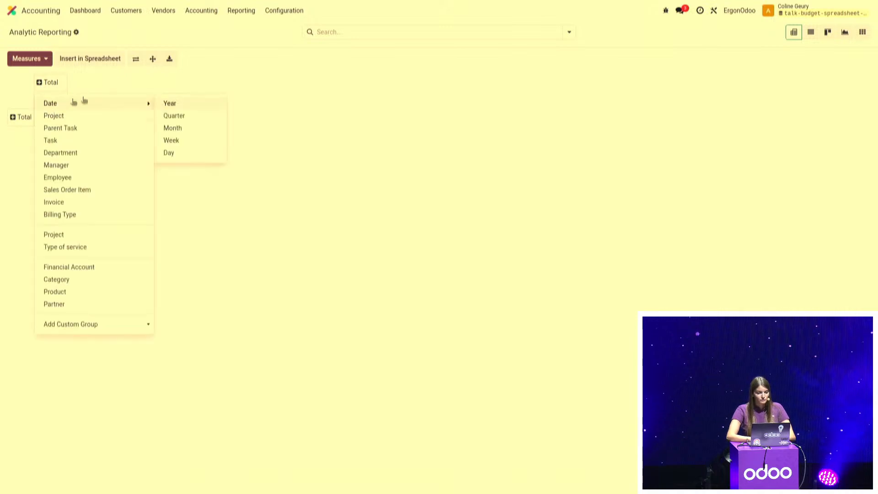
pyautogui.click(188, 115)
pyautogui.click(13, 134)
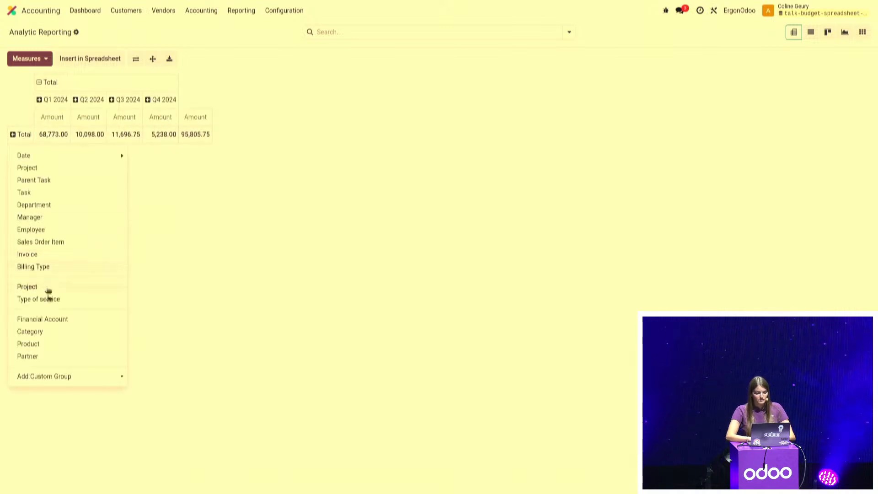
pyautogui.click(49, 300)
pyautogui.click(306, 327)
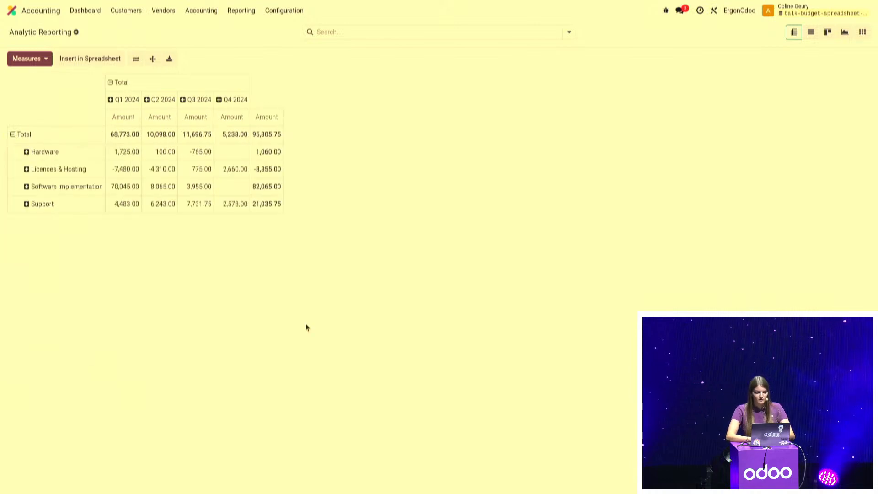
# Insert the analytic pivot into a blank spreadsheet and name the spreadsheet Budget Report
pyautogui.click(90, 59)
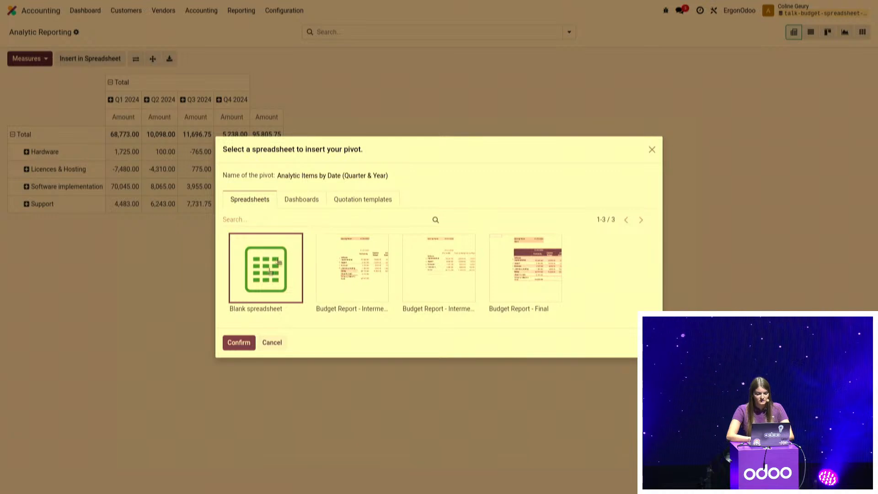
pyautogui.click(239, 342)
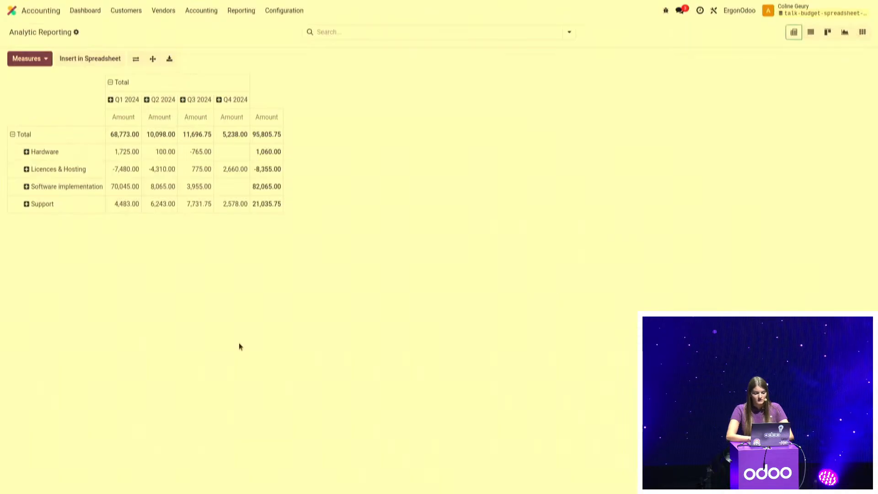
pyautogui.click(173, 10)
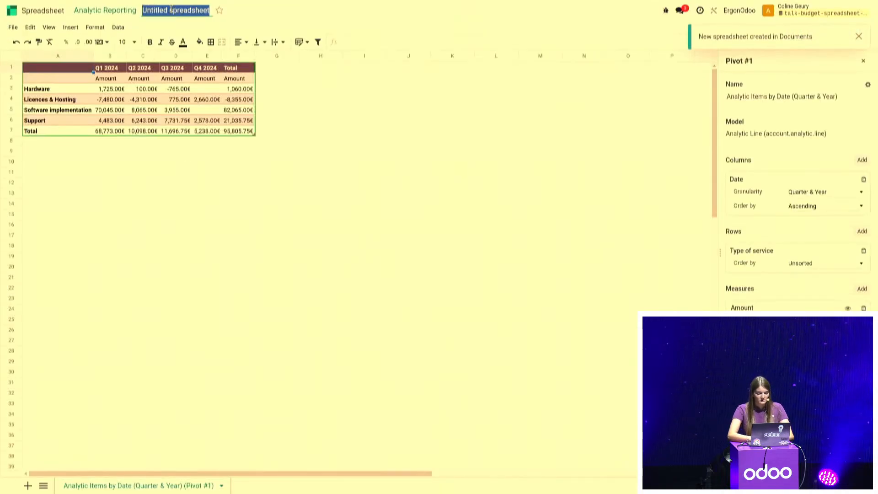
pyautogui.write('Budget Fe')
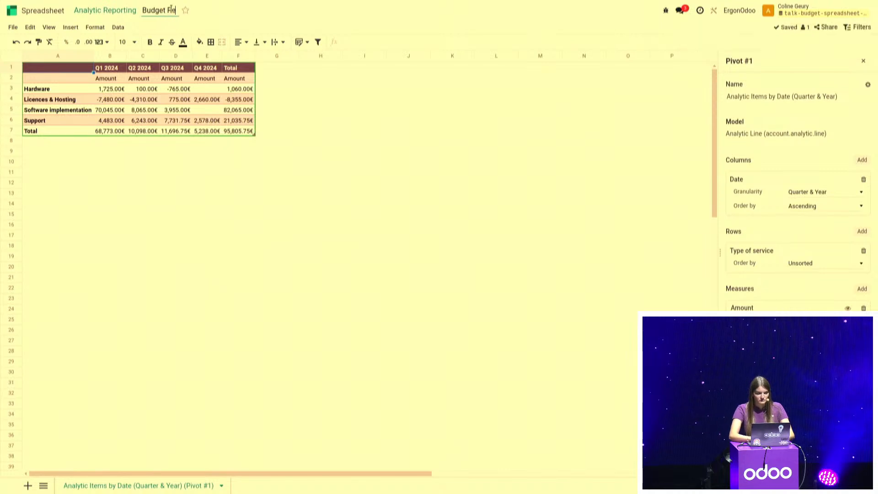
pyautogui.write('port')
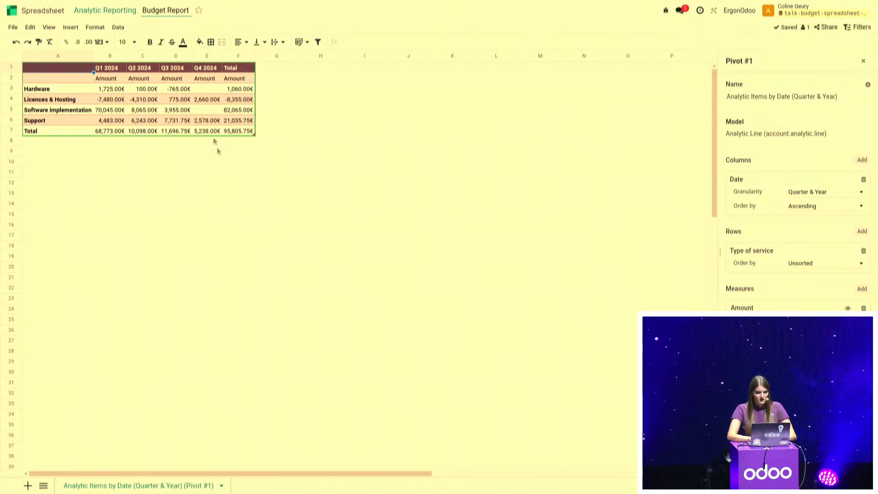
pyautogui.click(218, 150)
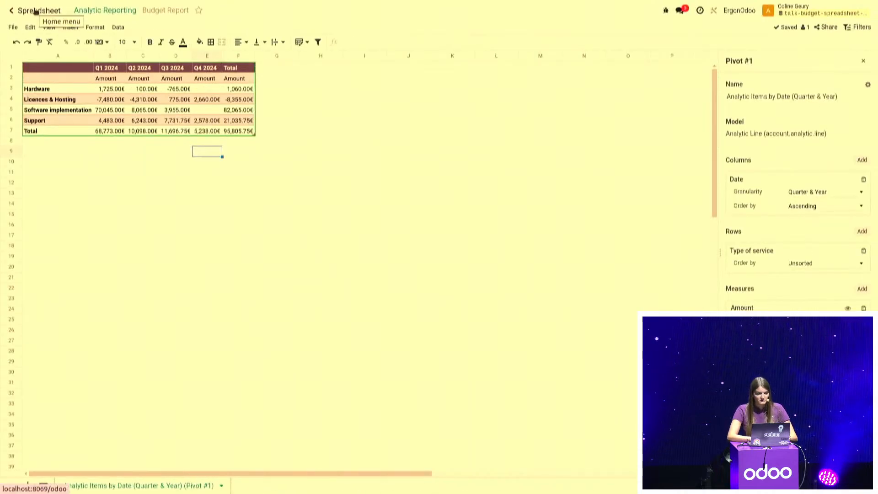
# Leave the spreadsheet for the analytic report and open the accounting Budget Report
pyautogui.click(91, 11)
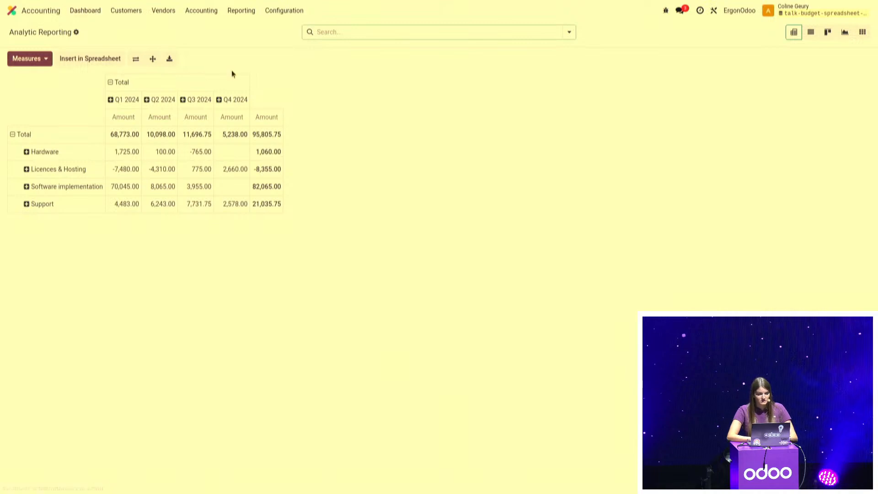
pyautogui.click(243, 11)
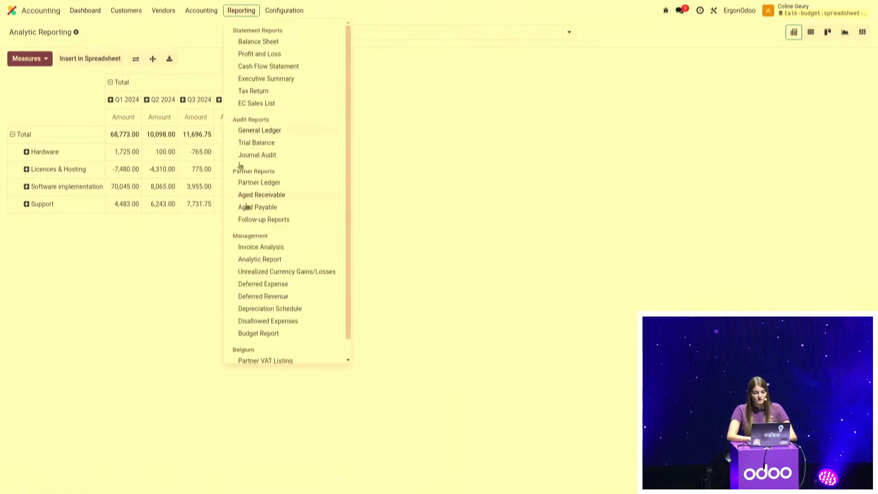
pyautogui.scroll(-1, 247, 208)
pyautogui.click(277, 320)
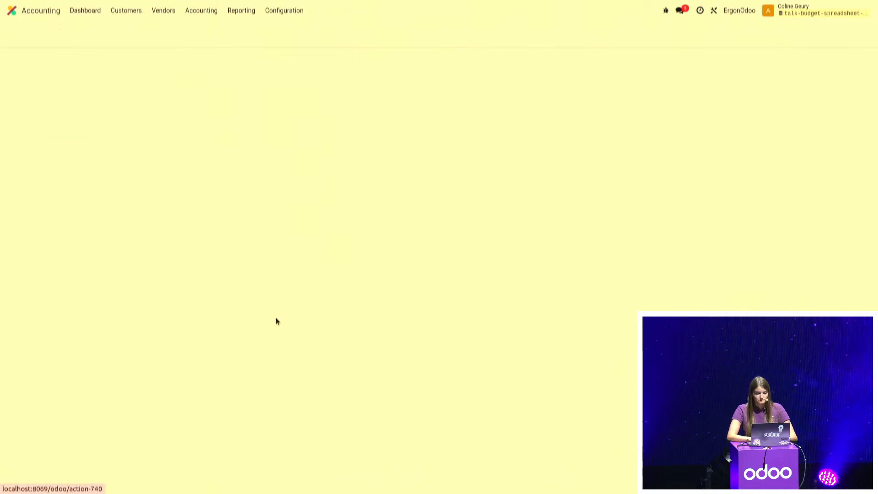
# Group the budget report pivot's columns by date quarter and its rows by type of service
pyautogui.click(120, 82)
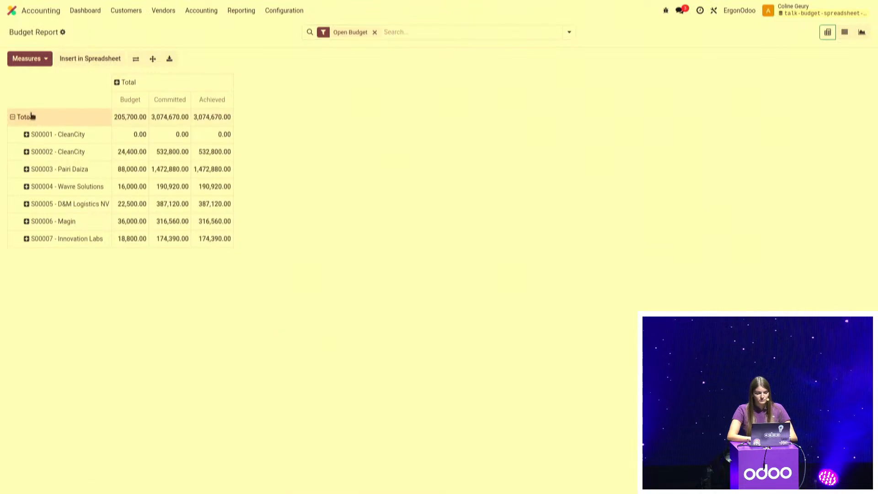
pyautogui.click(31, 116)
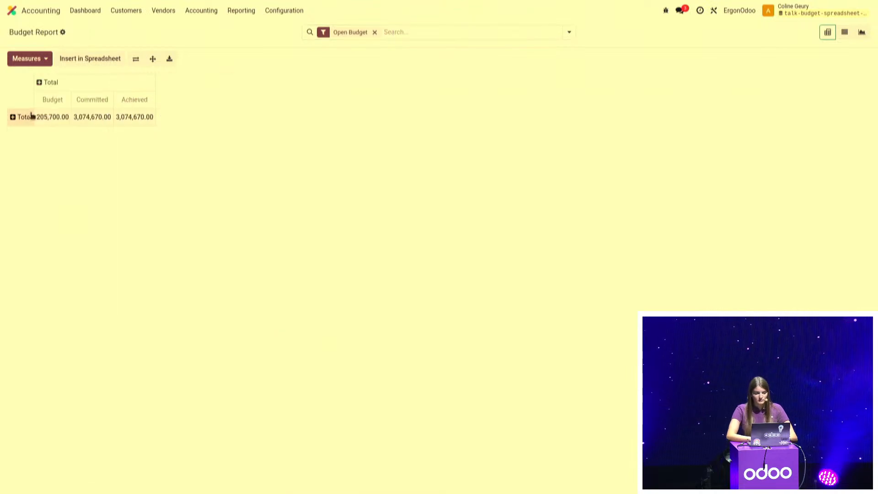
pyautogui.click(40, 82)
pyautogui.moveTo(59, 107)
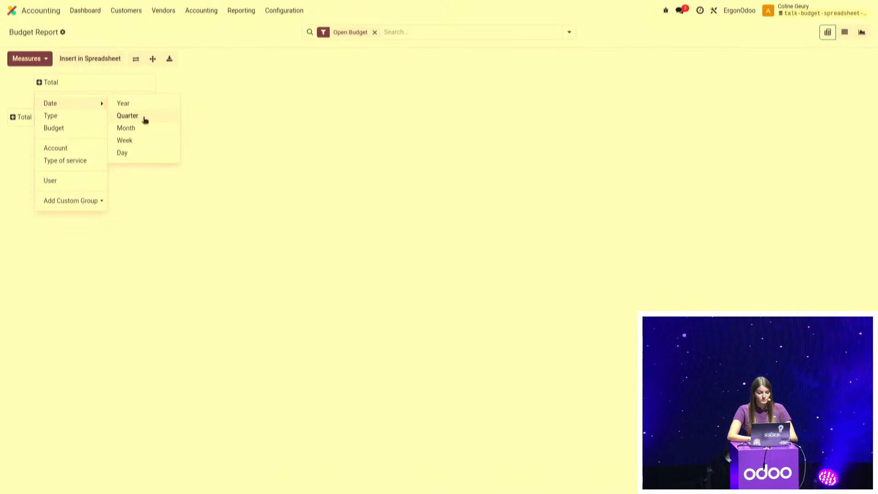
pyautogui.click(145, 119)
pyautogui.click(20, 134)
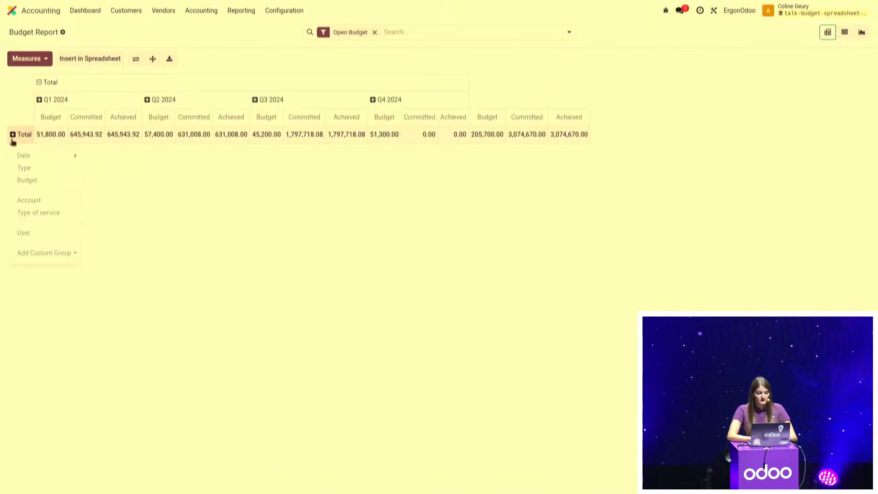
pyautogui.click(28, 213)
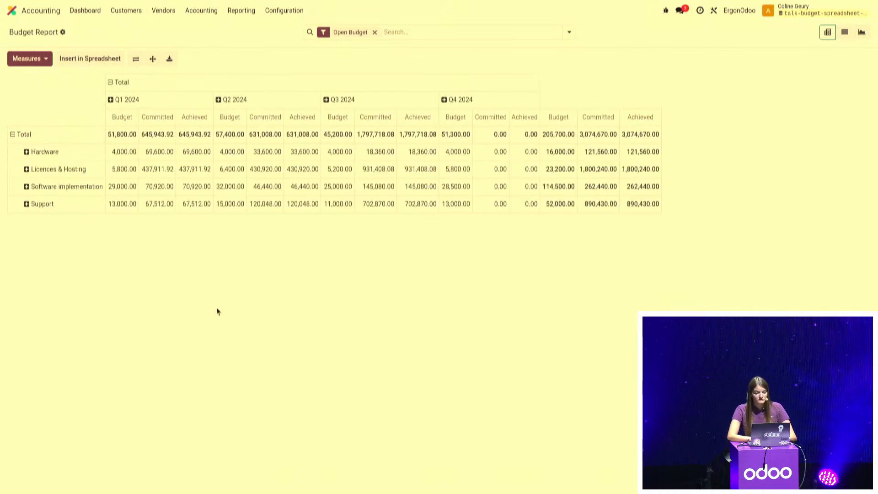
# Remove the Achieved and Committed measures from the pivot, keeping only Budget
pyautogui.click(37, 63)
pyautogui.click(30, 79)
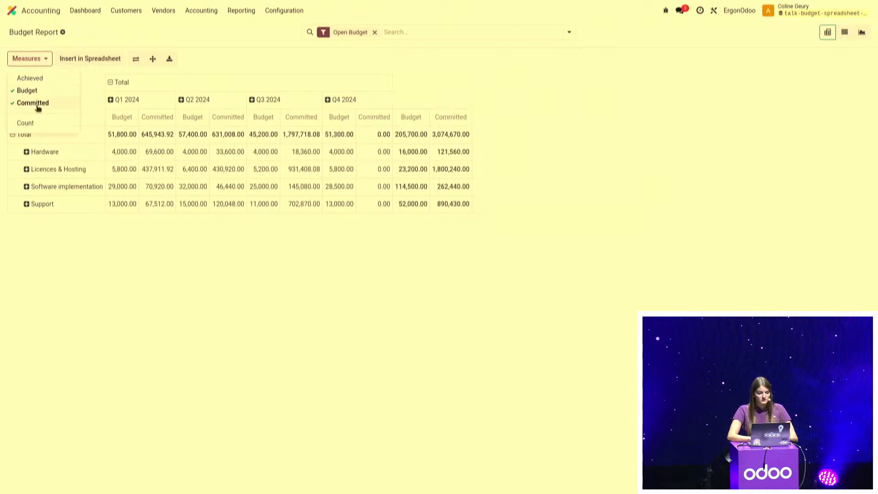
pyautogui.click(35, 103)
pyautogui.click(102, 293)
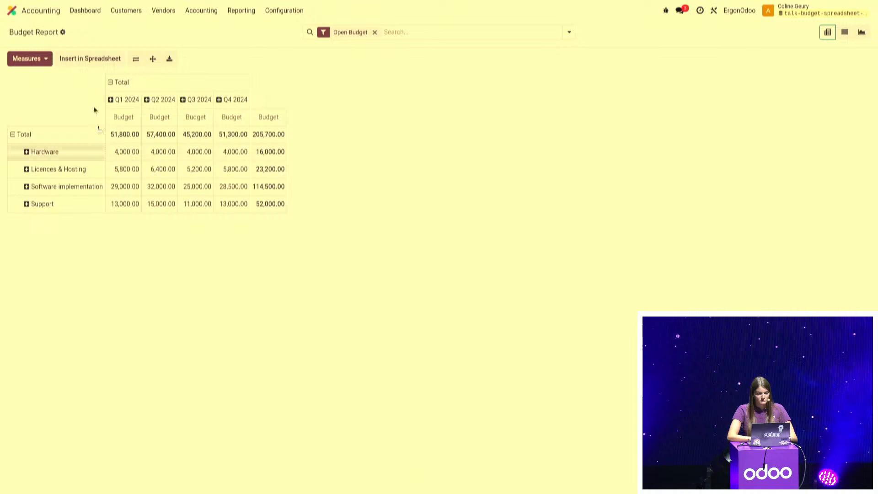
# Insert the budget pivot into the existing Budget Report spreadsheet and dismiss the notification
pyautogui.click(87, 58)
pyautogui.click(329, 267)
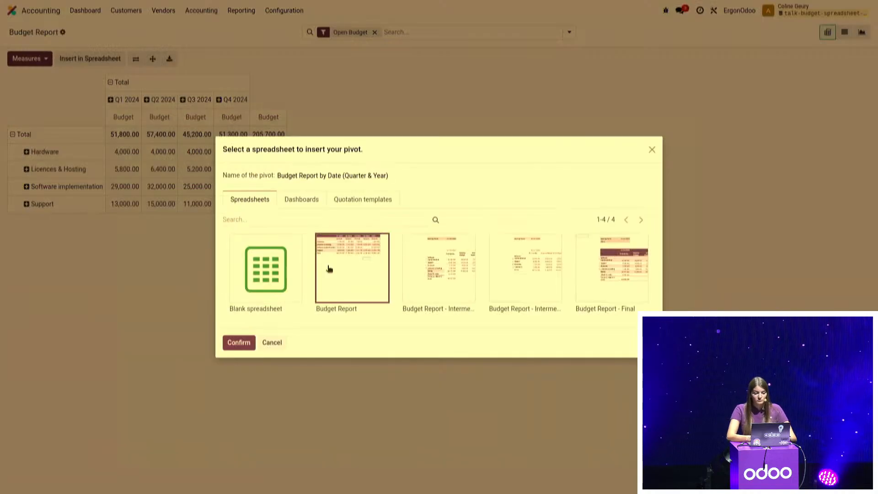
pyautogui.click(236, 350)
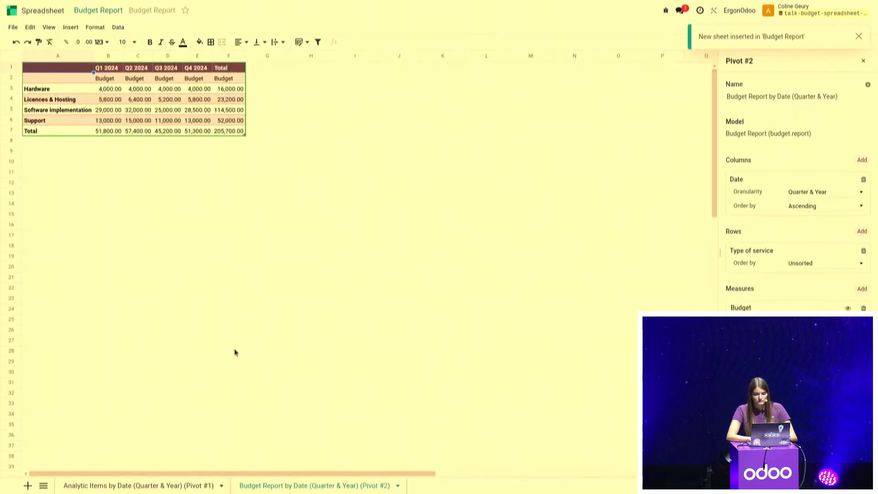
pyautogui.click(859, 37)
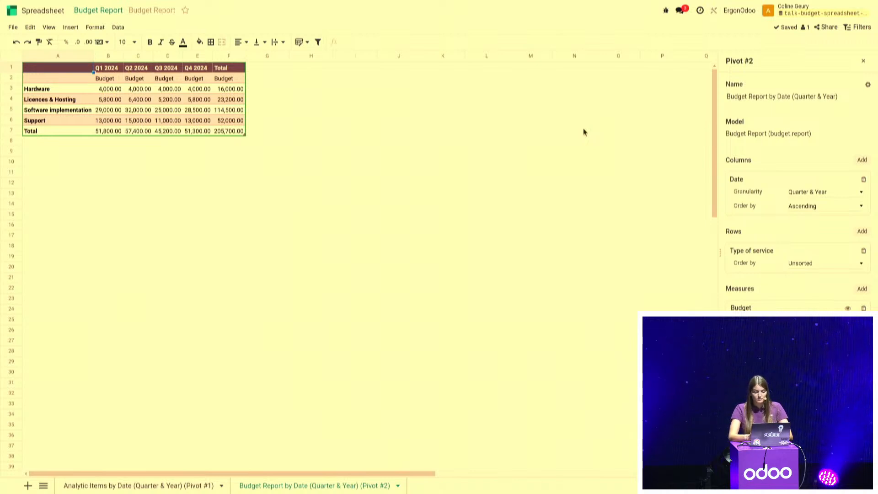
# Add a new sheet named Final Report and move it ahead of the two pivot sheets
pyautogui.click(29, 485)
pyautogui.doubleClick(423, 489)
pyautogui.write('Fi')
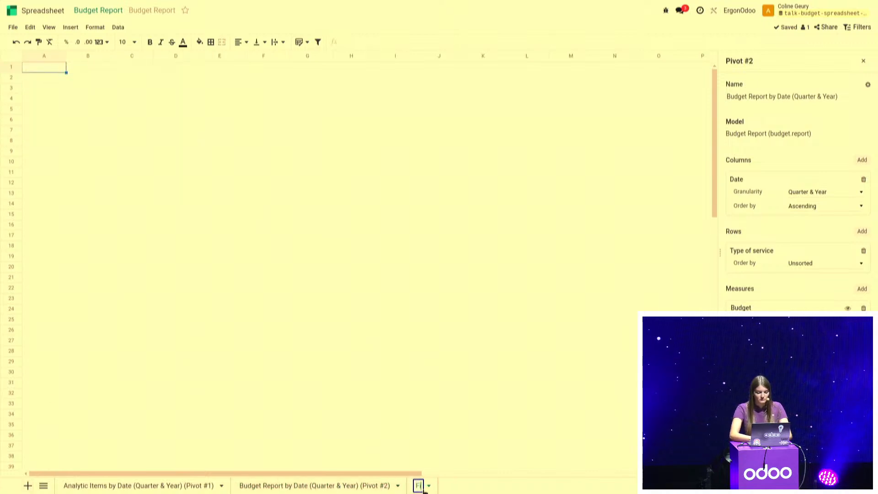
pyautogui.write('nal Repor')
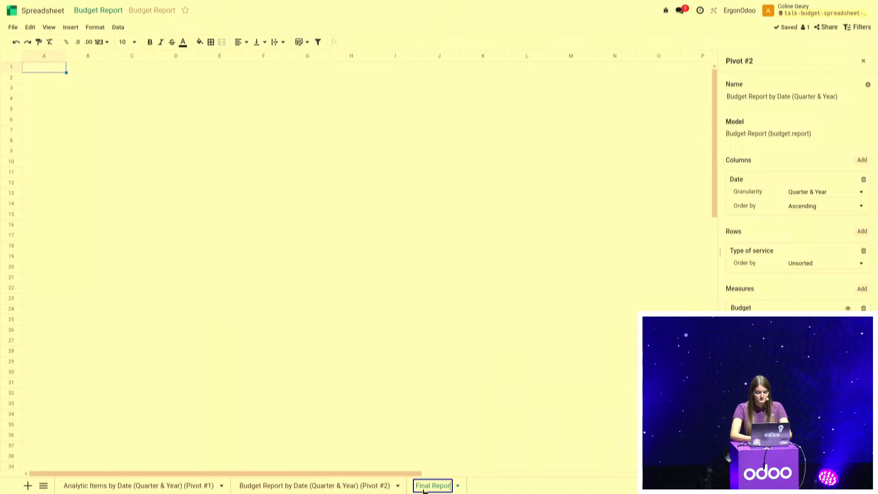
pyautogui.write('t')
pyautogui.click(465, 427)
pyautogui.moveTo(432, 487); pyautogui.dragTo(74, 484)
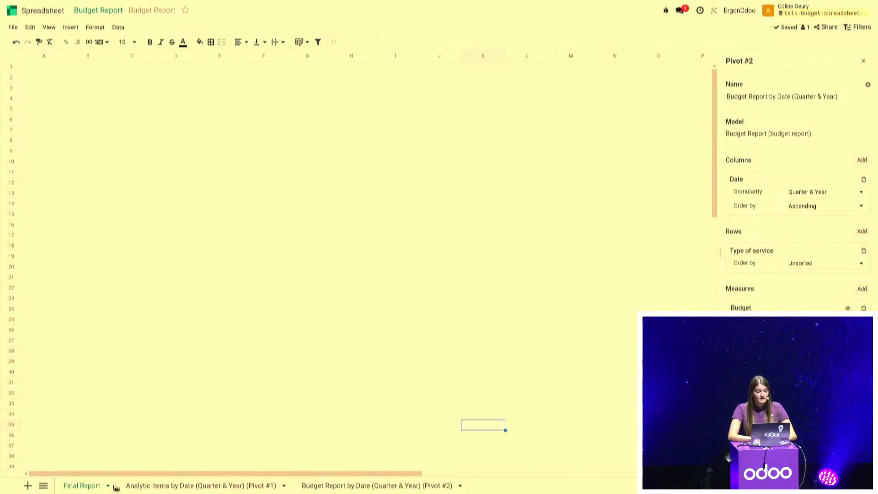
# Examine the header formulas of Hardware, Support and Software implementation in the Analytic Items sheet for their service IDs
pyautogui.click(143, 488)
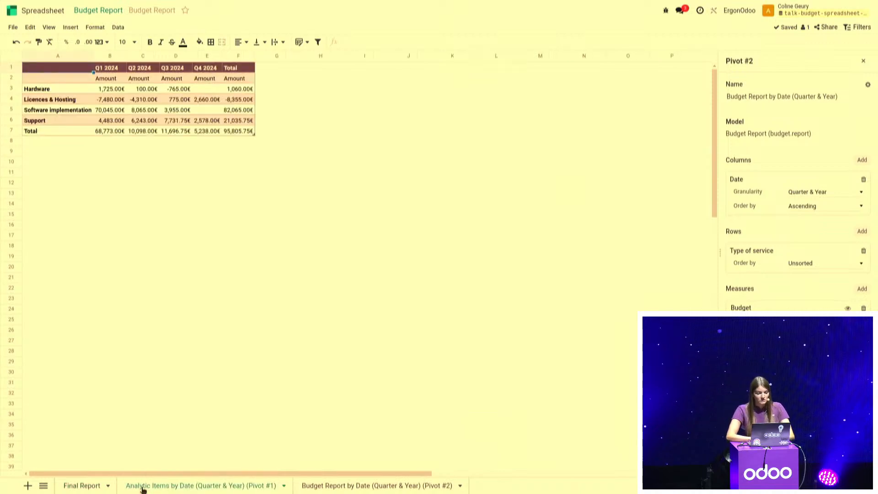
pyautogui.click(52, 89)
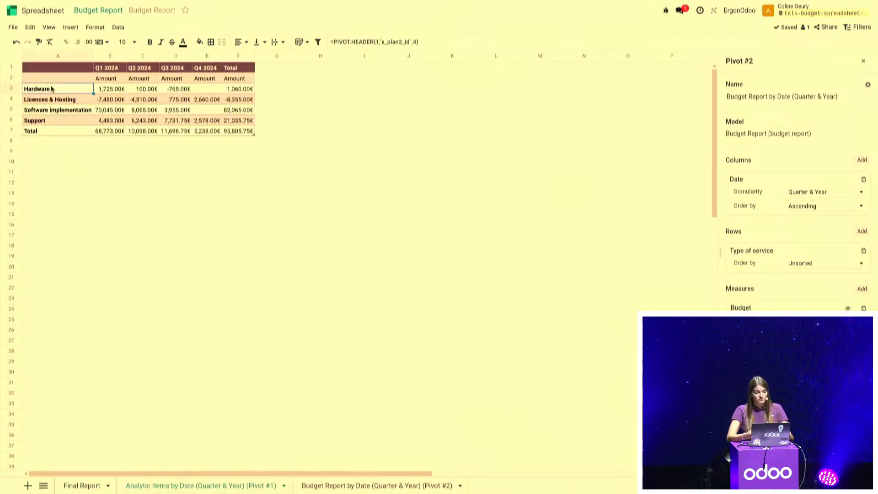
pyautogui.click(51, 121)
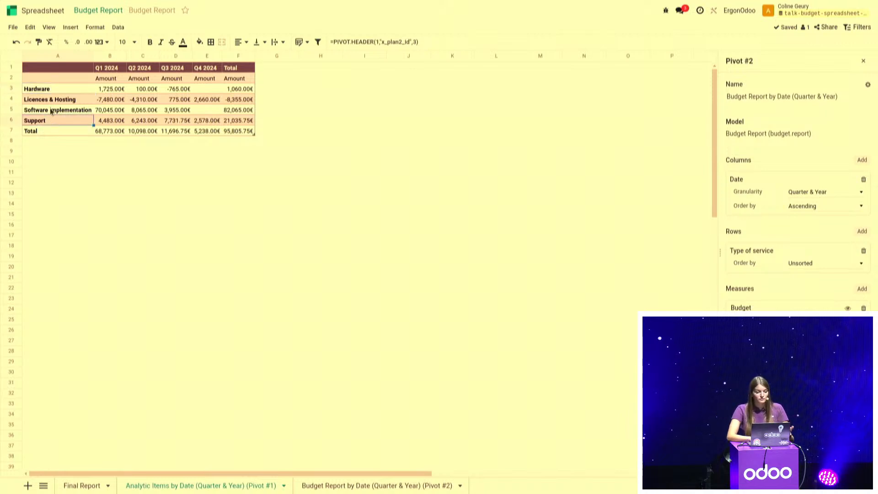
pyautogui.click(51, 111)
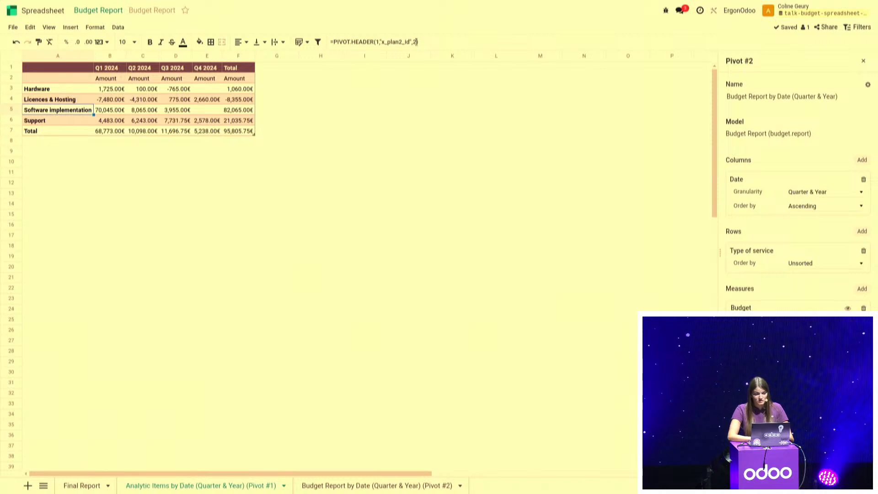
pyautogui.click(80, 122)
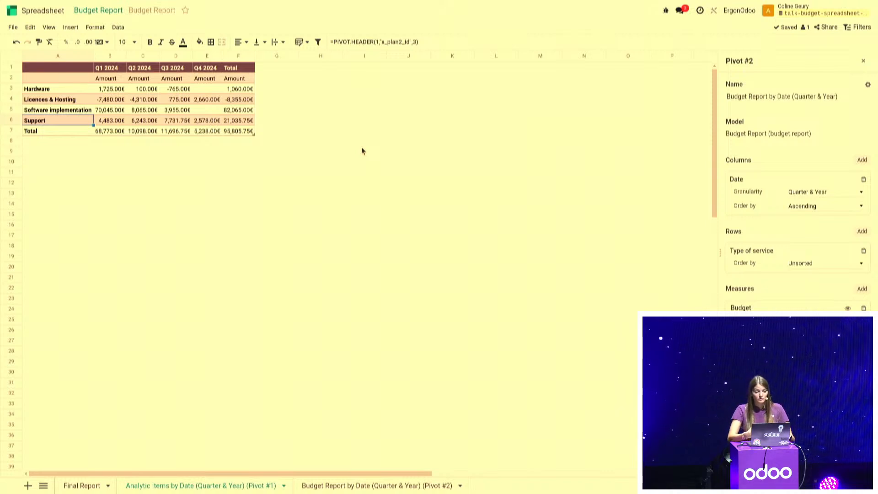
# Enter the service IDs 2, 3, 4 and 5 in cells B8 to B11 of the Final Report sheet
pyautogui.click(71, 487)
pyautogui.click(98, 143)
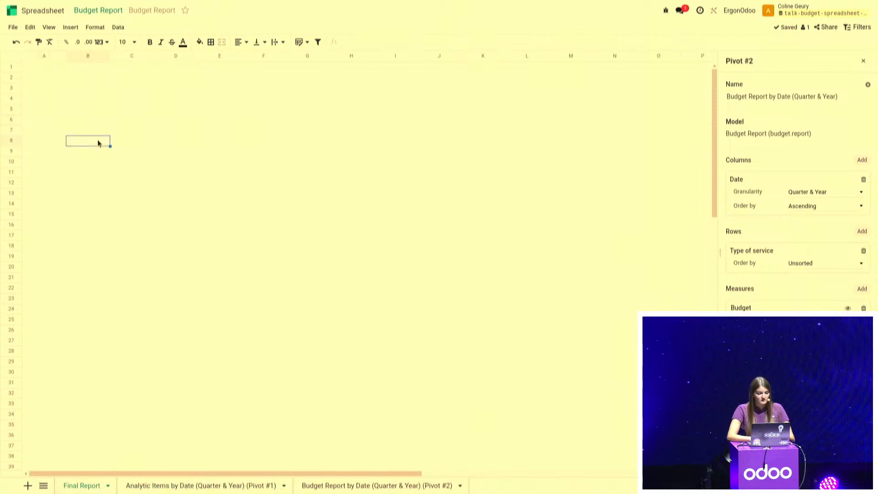
pyautogui.write('2')
pyautogui.press('Return')
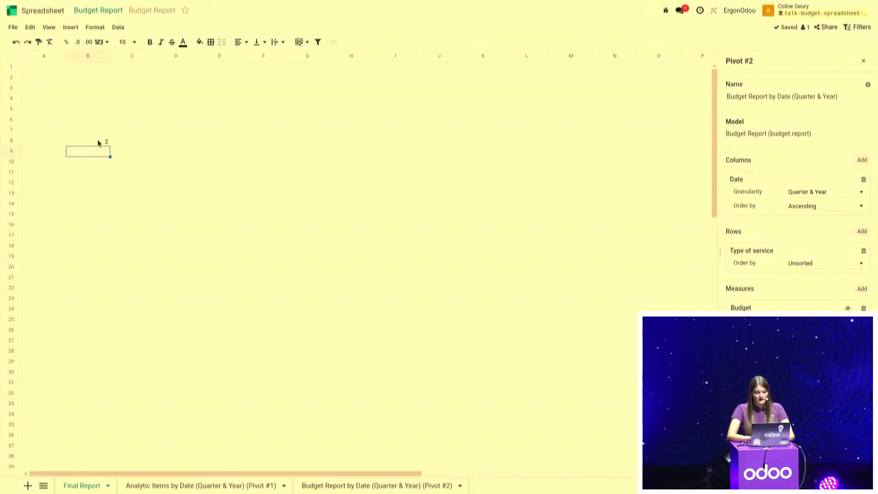
pyautogui.write('3')
pyautogui.press('Return')
pyautogui.write('4')
pyautogui.press('Return')
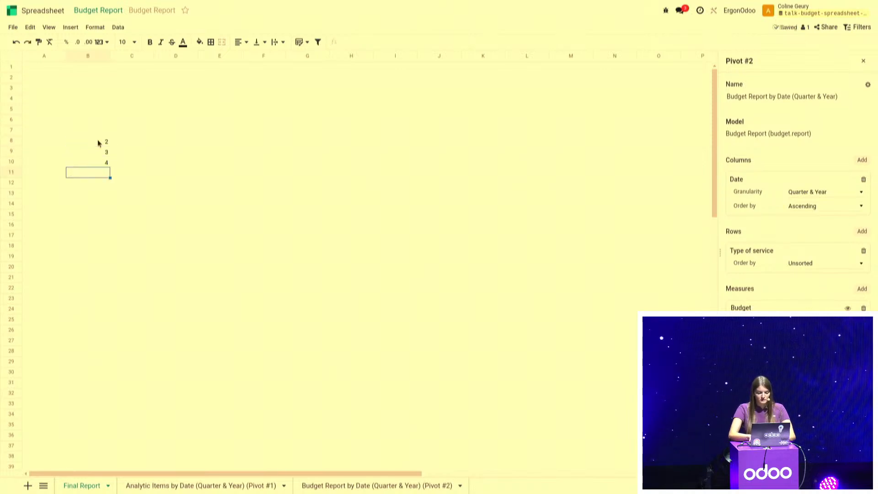
pyautogui.write('5')
pyautogui.press('Return')
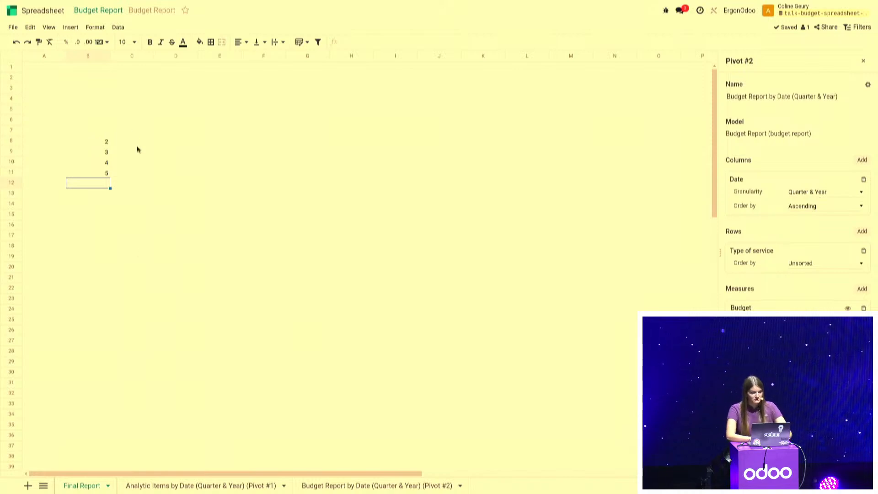
# Copy the Hardware header cell from the Analytic Items sheet into cell C8 of the Final Report sheet
pyautogui.click(185, 486)
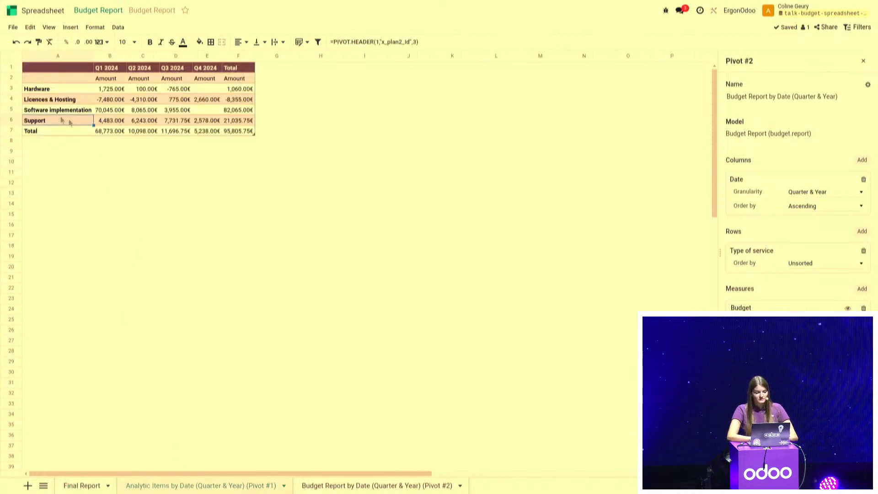
pyautogui.click(53, 88)
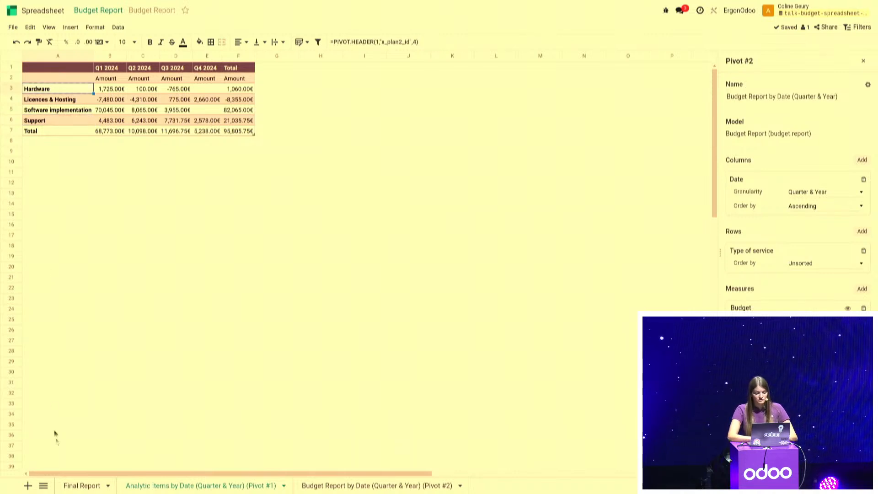
pyautogui.click(81, 486)
pyautogui.click(139, 144)
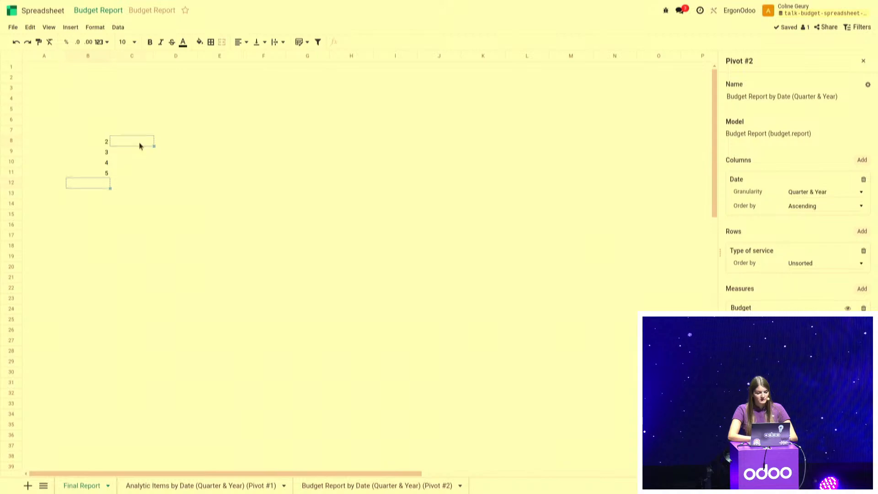
pyautogui.write('Hardware')
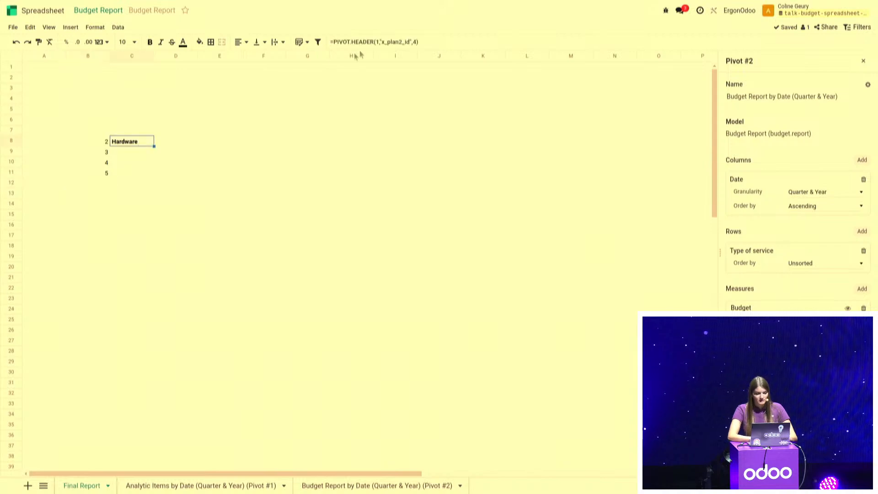
# Replace the fixed ID in the C8 PIVOT.HEADER formula with a reference to cell B8
pyautogui.click(416, 41)
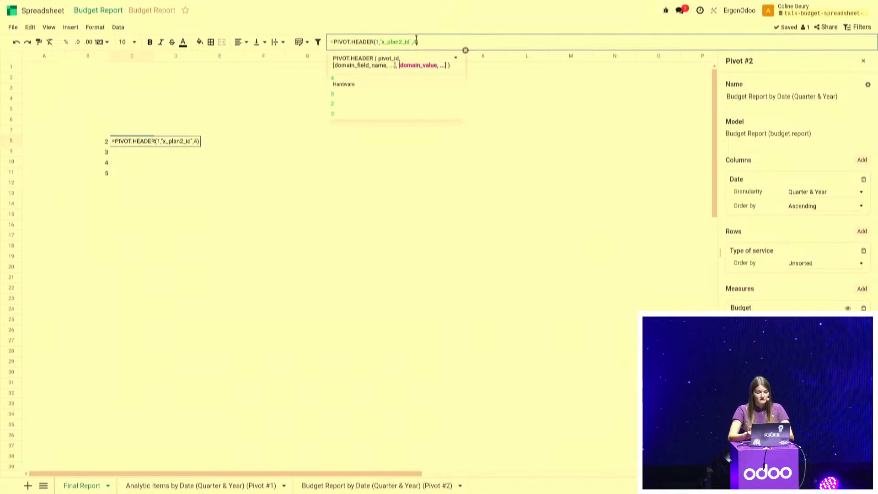
pyautogui.press('BackSpace')
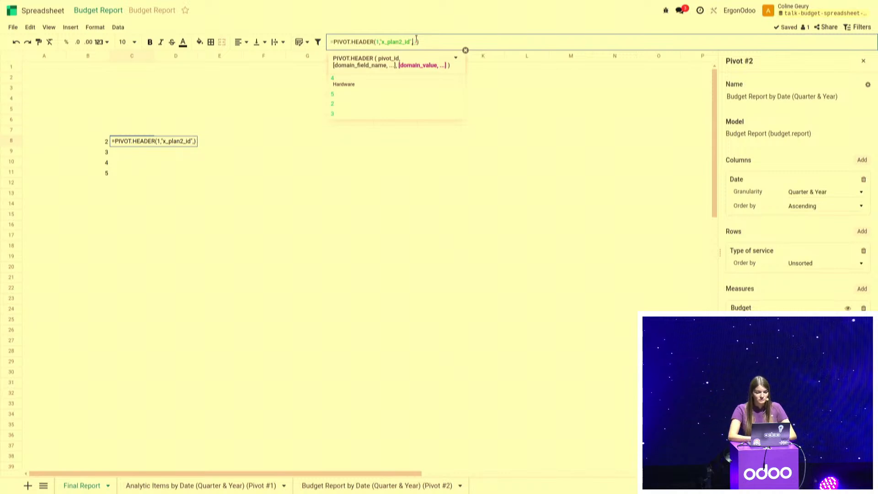
pyautogui.click(92, 143)
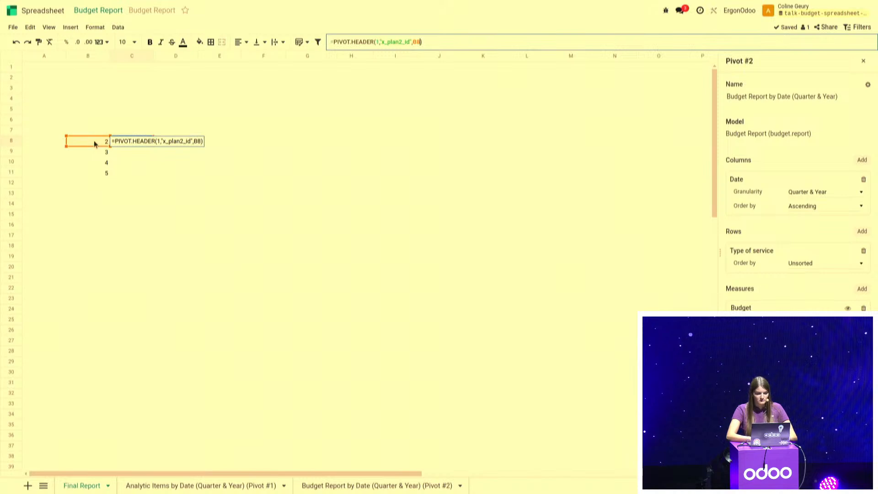
pyautogui.press('Return')
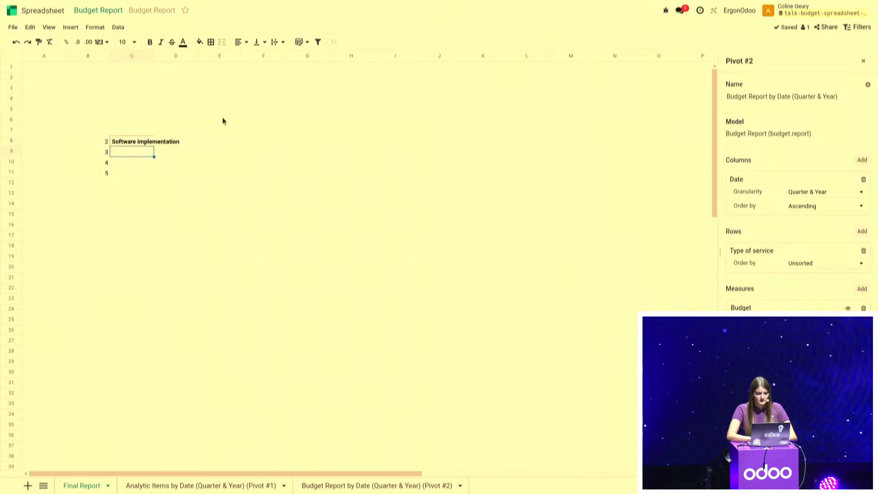
# Fill the C8 header formula down to C11 and widen column C to fit the service names
pyautogui.click(141, 143)
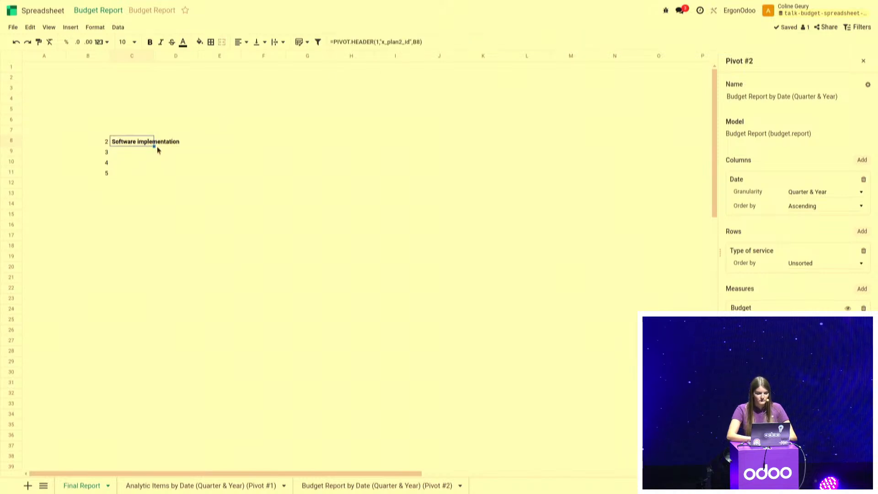
pyautogui.moveTo(153, 145); pyautogui.dragTo(152, 176)
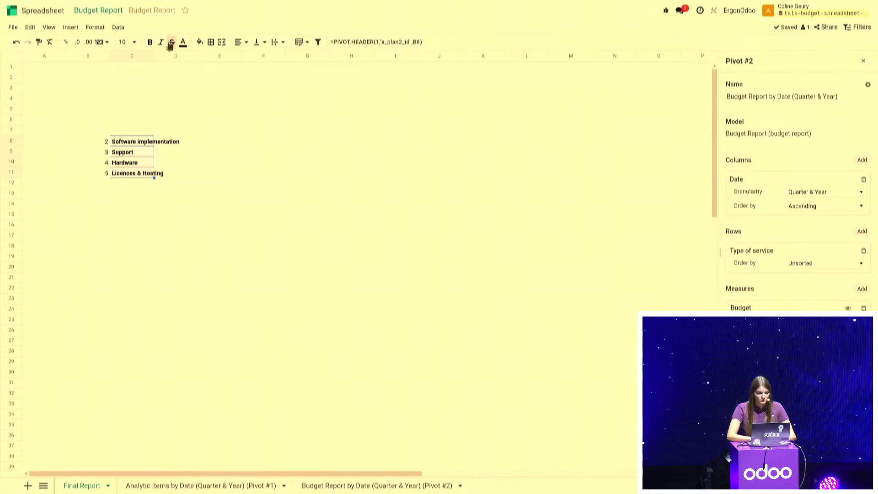
pyautogui.moveTo(154, 55); pyautogui.dragTo(198, 55)
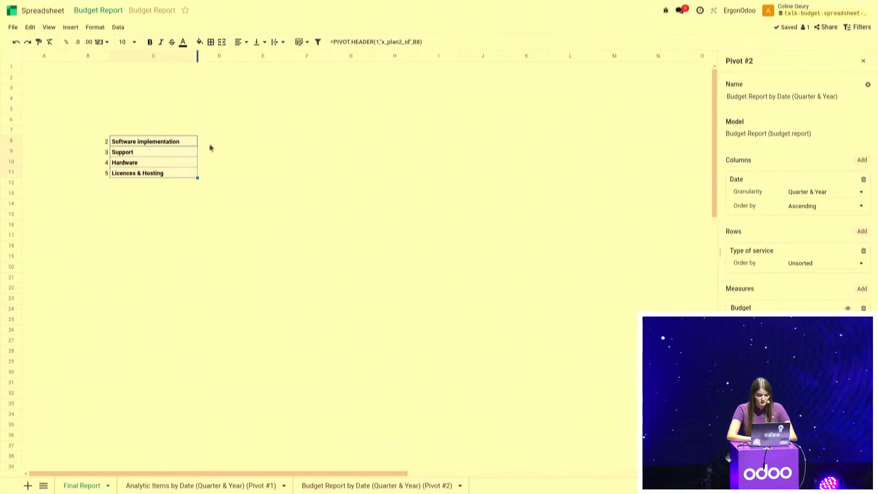
# Enter the column headers Profitability in cell D7 and Expense Budget in cell E7 of the Final Report sheet
pyautogui.click(215, 135)
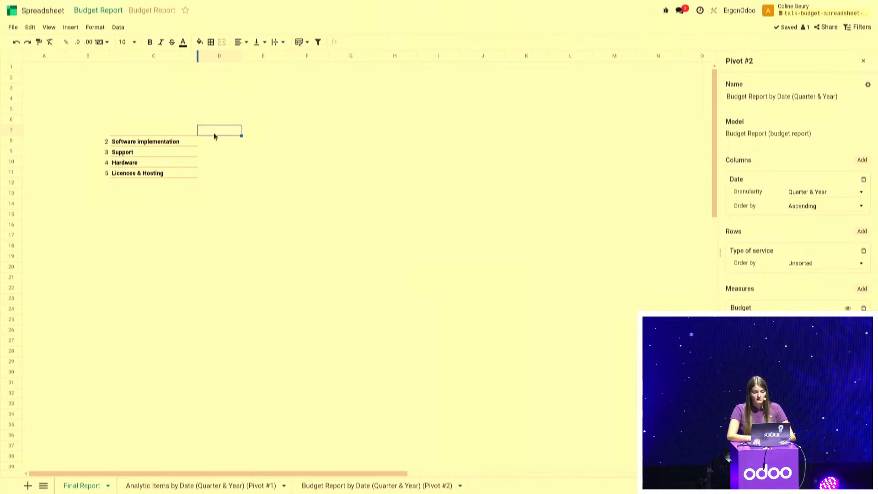
pyautogui.write('P')
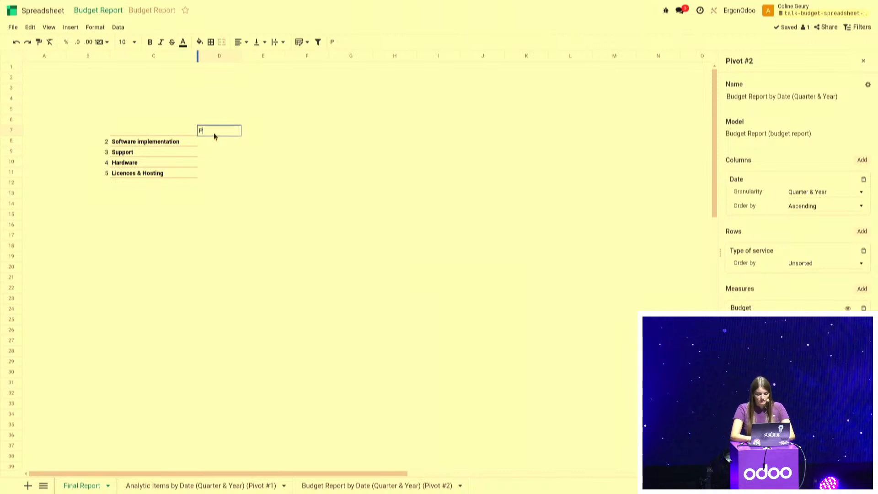
pyautogui.write('rofitabilit')
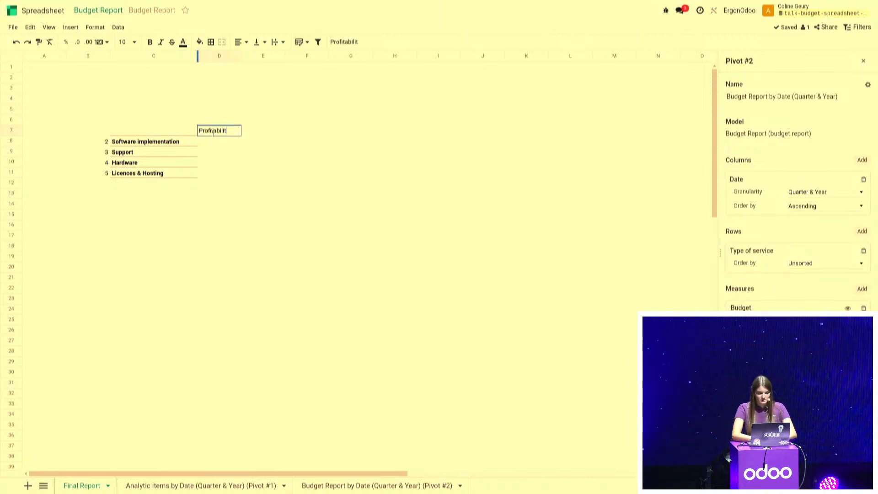
pyautogui.write('y')
pyautogui.press('Tab')
pyautogui.write('Expens')
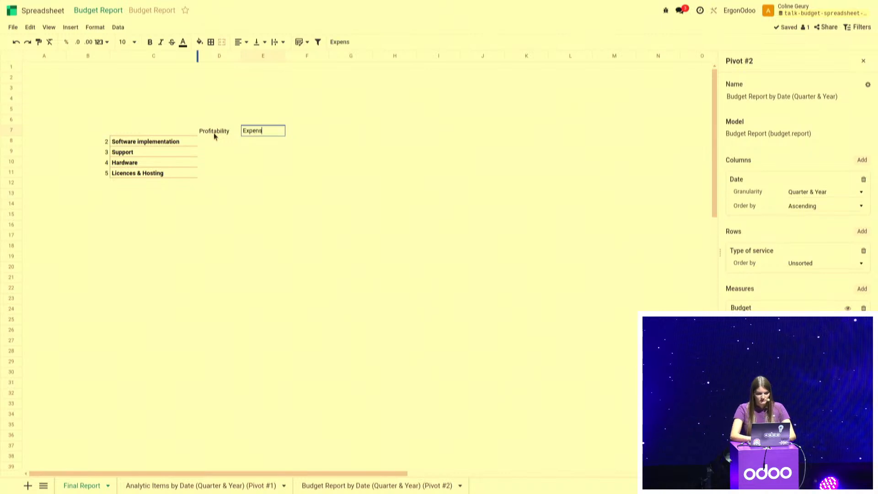
pyautogui.write('e Budget')
pyautogui.press('Tab')
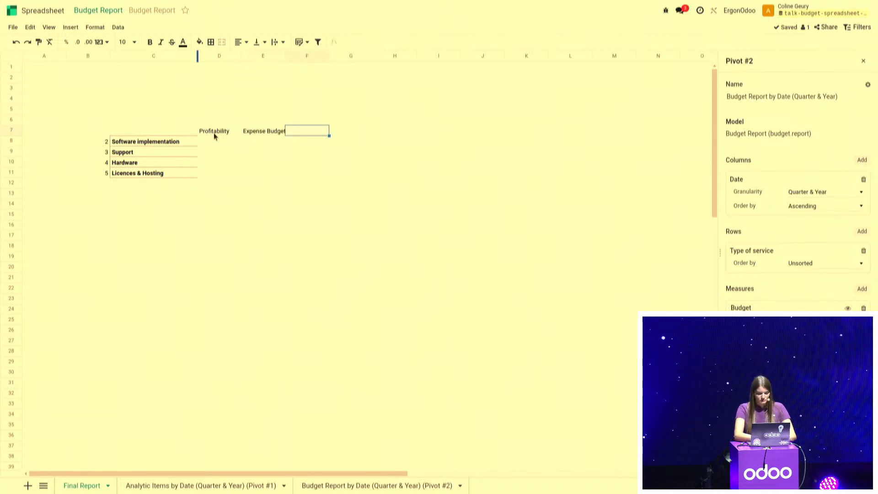
# Label cell F7 as the actual expense column, replacing the Remaining Budget text first entered there
pyautogui.write('Remaining Budget')
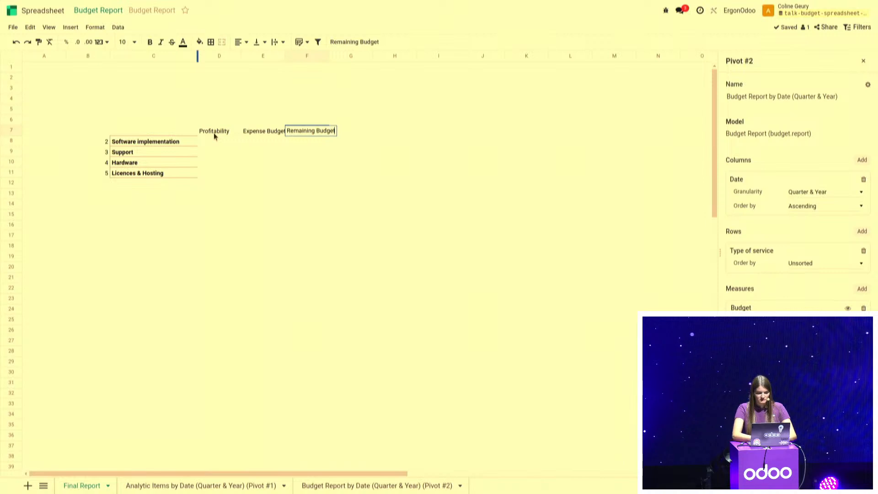
pyautogui.press('Tab')
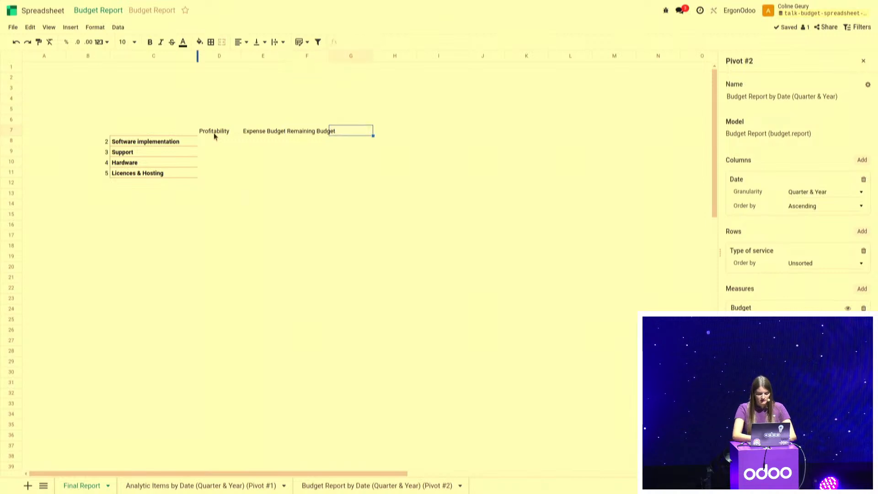
pyautogui.click(301, 130)
pyautogui.write('ACtual')
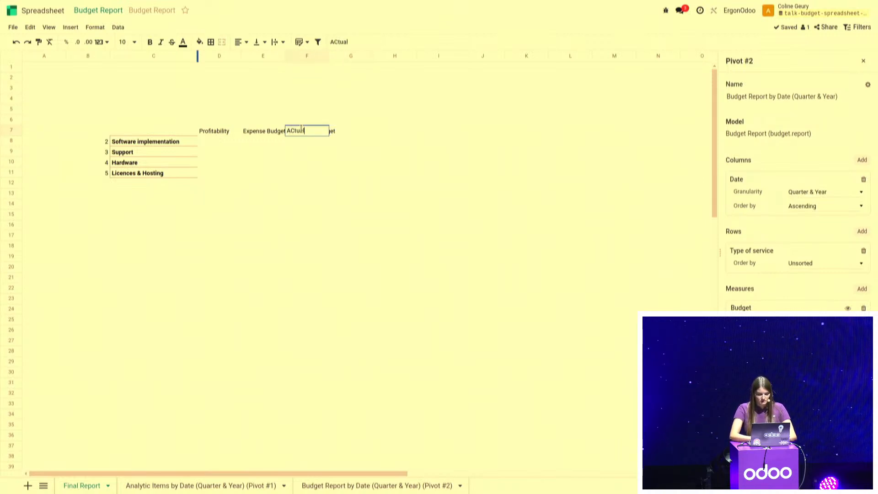
pyautogui.write(' expense')
pyautogui.press('Return')
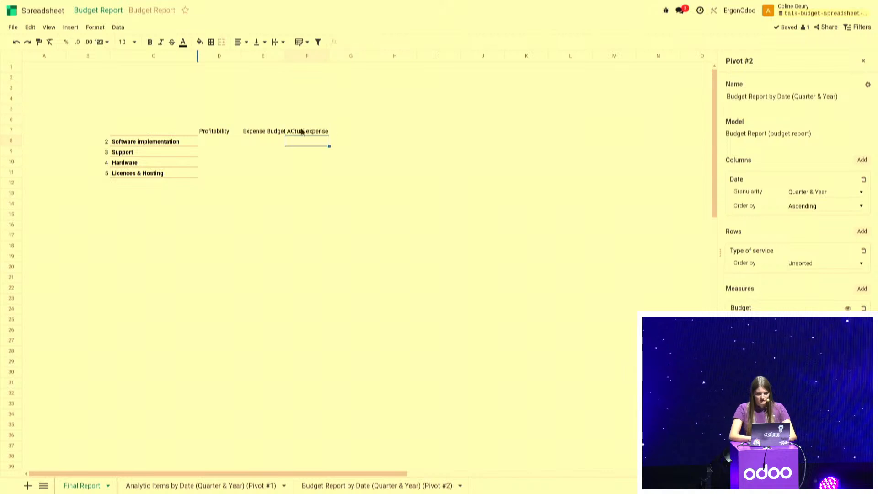
# Enter the column headers Remaining Budget in cell G7 and % Remaining in cell H7
pyautogui.click(352, 133)
pyautogui.write('Remai')
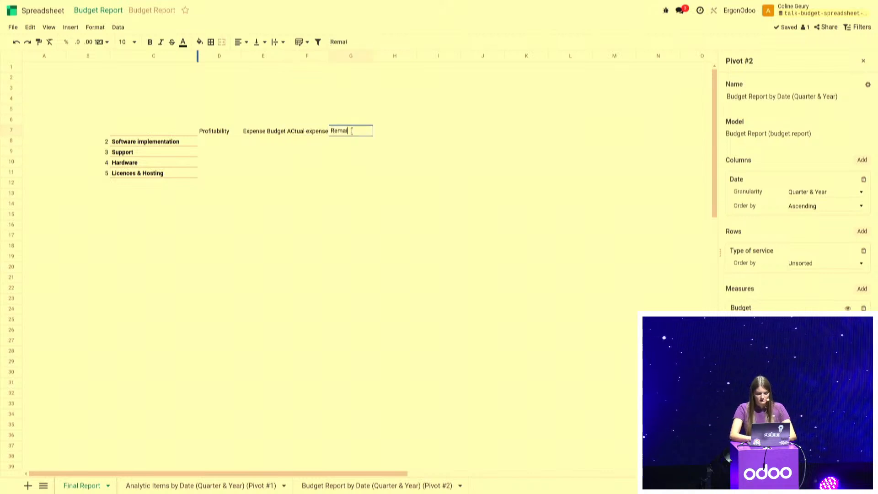
pyautogui.write('ning Budget')
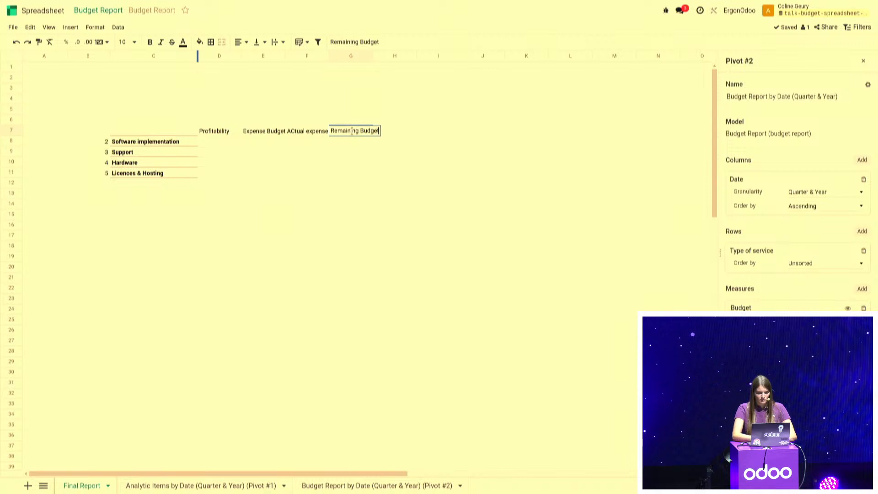
pyautogui.press('Tab')
pyautogui.write('%')
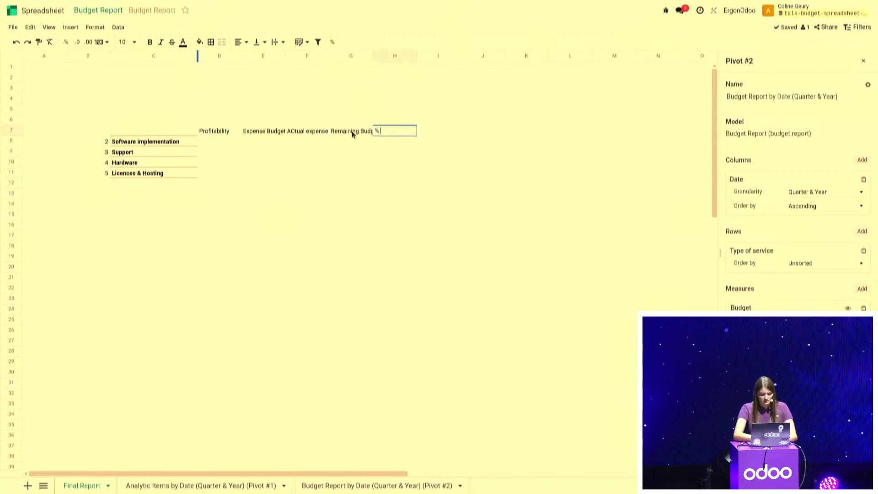
pyautogui.write(' Remaining')
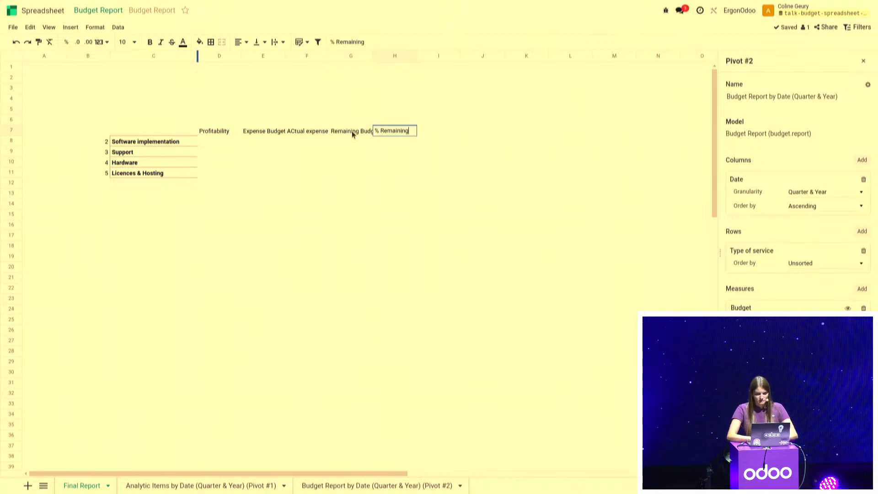
pyautogui.click(355, 177)
# Correct the capitalisation of the F7 header so that it reads Actual expense
pyautogui.click(293, 132)
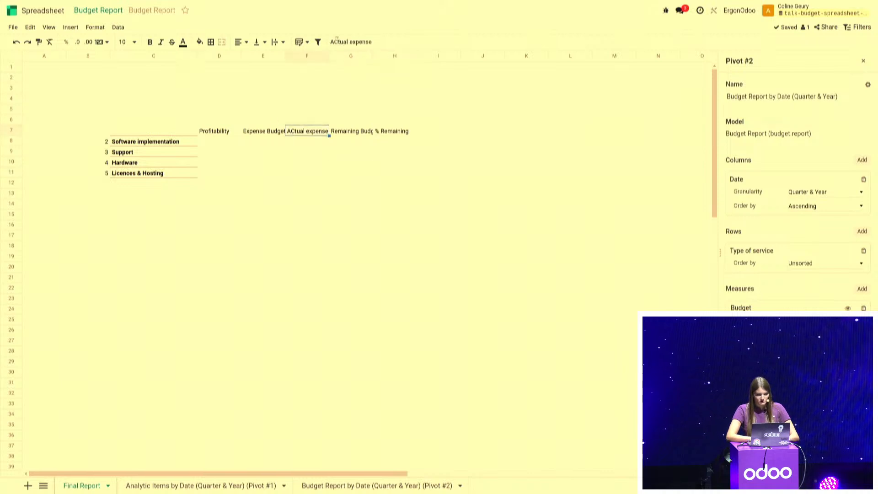
pyautogui.click(336, 41)
pyautogui.press('BackSpace')
pyautogui.write('c')
pyautogui.click(347, 163)
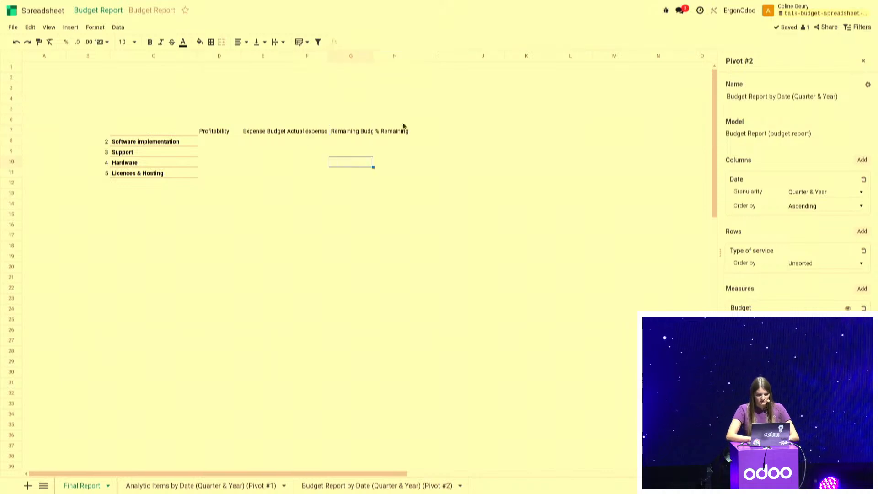
# Apply text wrapping to the column headers in cells D7 to H7
pyautogui.moveTo(391, 133); pyautogui.dragTo(227, 133)
pyautogui.click(280, 41)
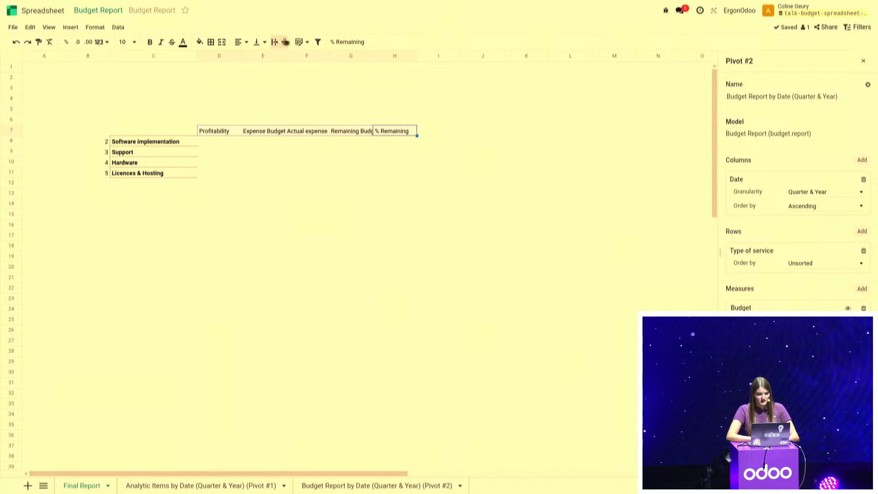
pyautogui.click(290, 58)
pyautogui.click(221, 121)
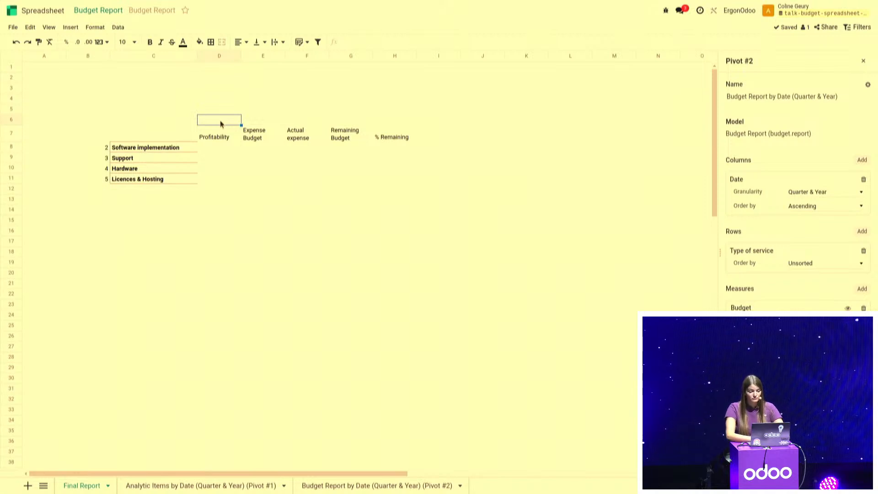
# Add a global date filter labelled Date with the From / To time range and save it
pyautogui.click(862, 28)
pyautogui.click(745, 102)
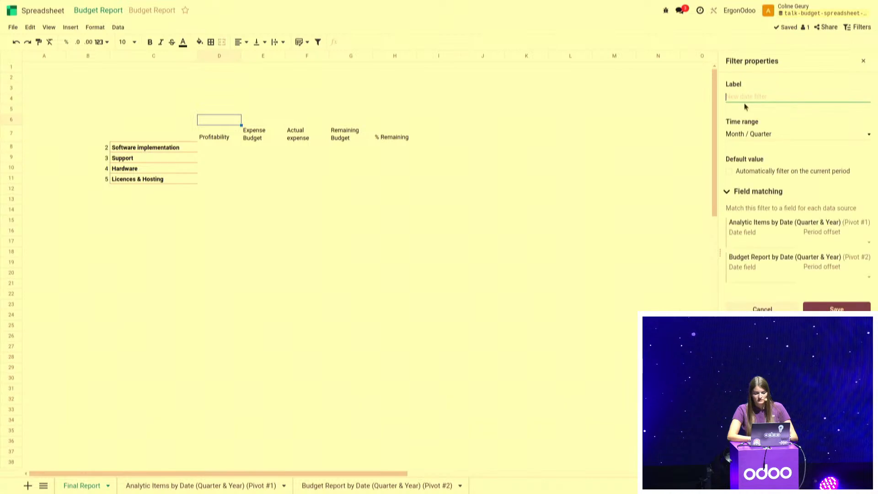
pyautogui.write('Date')
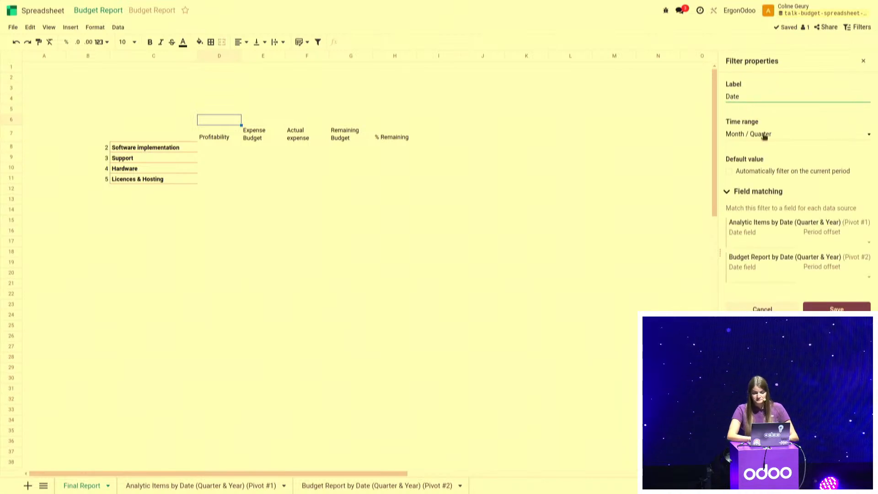
pyautogui.click(762, 135)
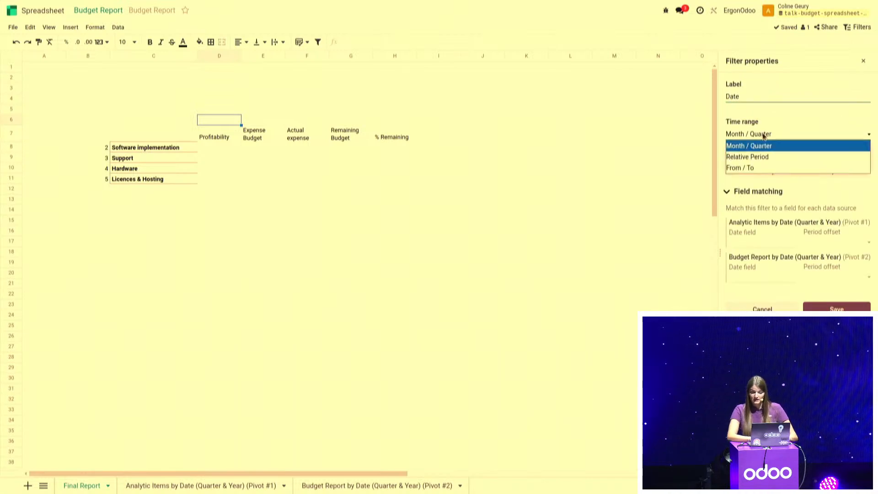
pyautogui.click(753, 169)
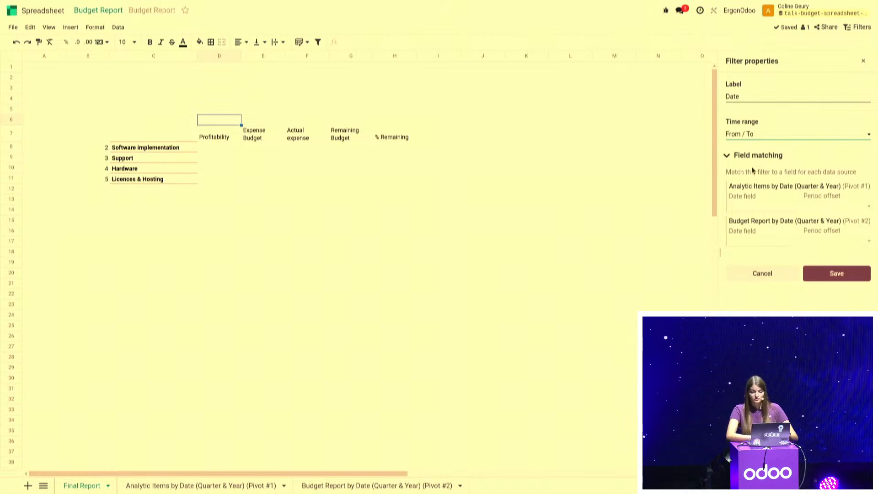
pyautogui.click(837, 278)
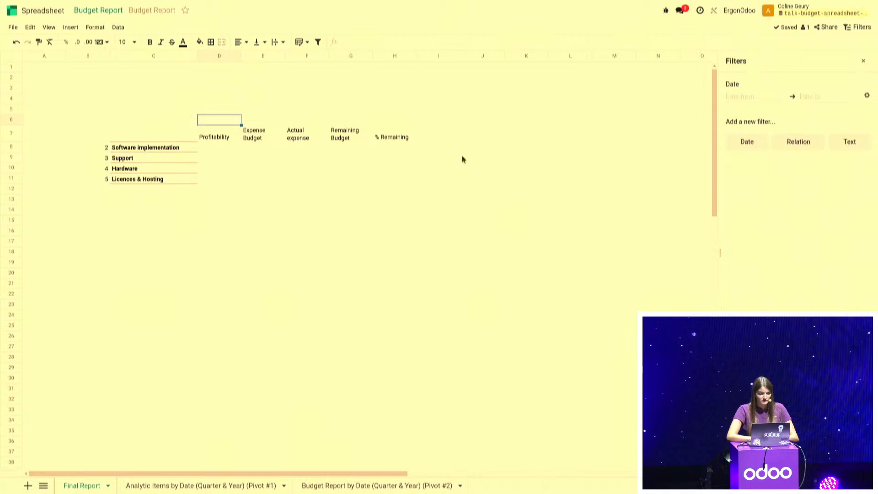
# Enter the label Starting period in cell C2 of the Final Report sheet
pyautogui.click(179, 79)
pyautogui.write('D')
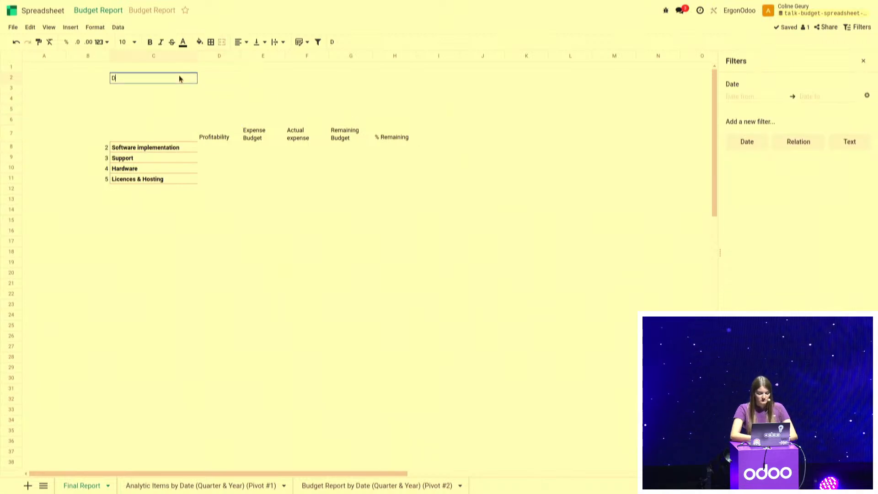
pyautogui.press('BackSpace')
pyautogui.write('Startt')
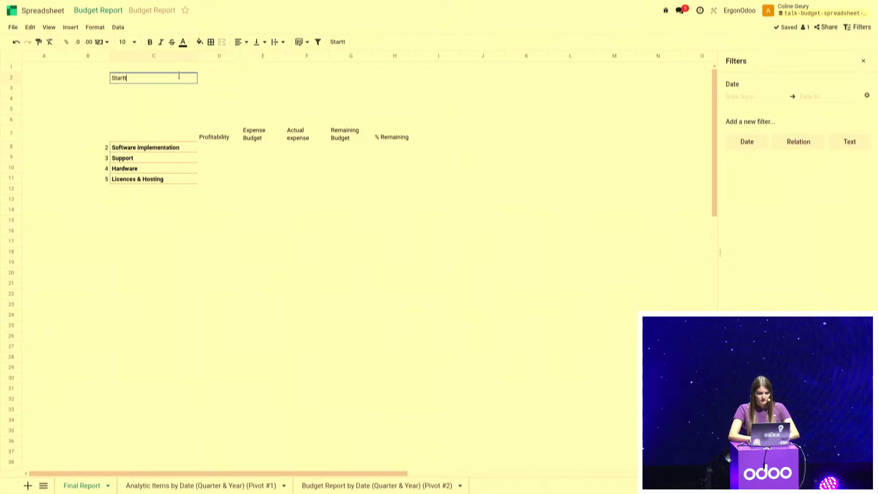
pyautogui.press('BackSpace')
pyautogui.write('ing peri')
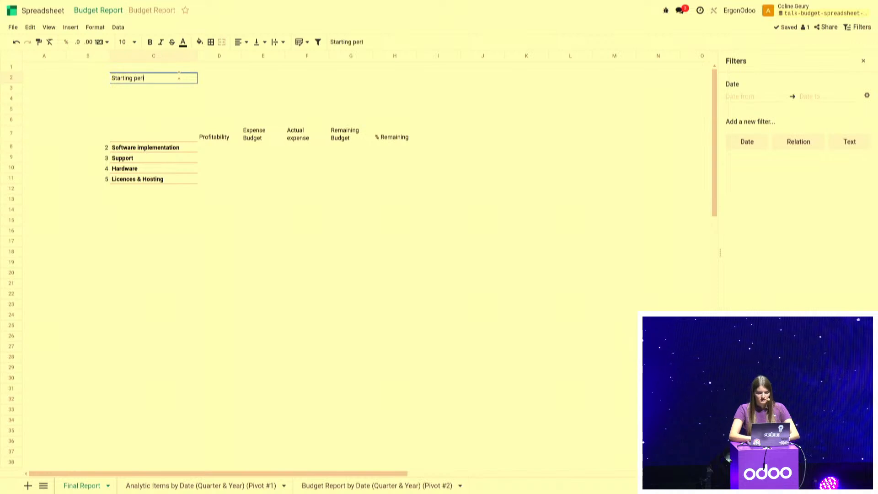
pyautogui.write('od')
pyautogui.press('Tab')
# Enter the formula =ODOO.FILTER.VALUE("Date") in cell D2 beside the Starting period label
pyautogui.write('=odoo')
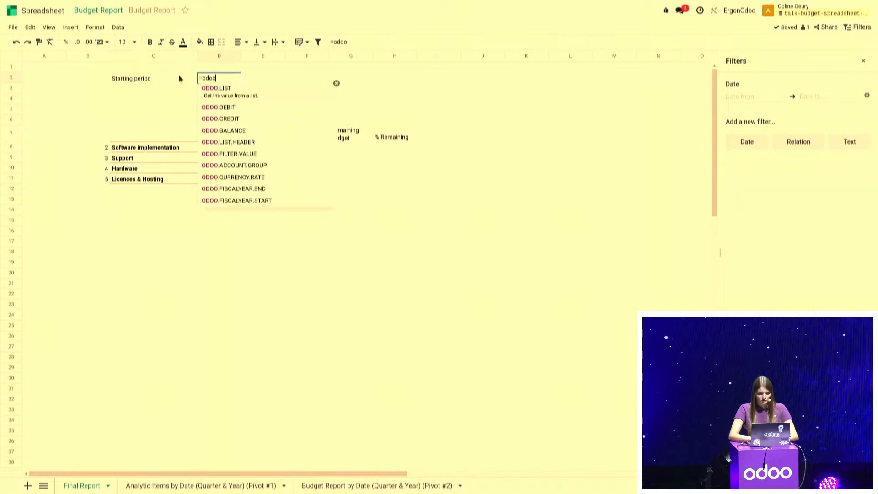
pyautogui.write('.fi')
pyautogui.press('Tab')
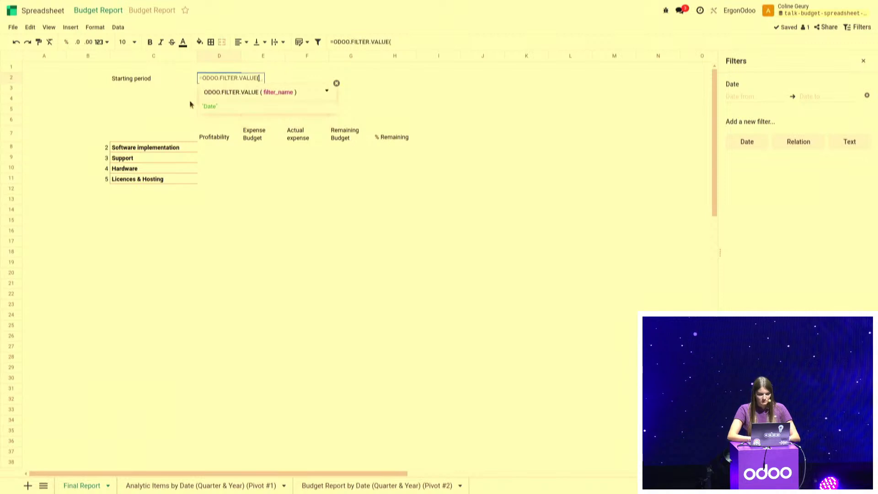
pyautogui.click(206, 108)
pyautogui.click(435, 41)
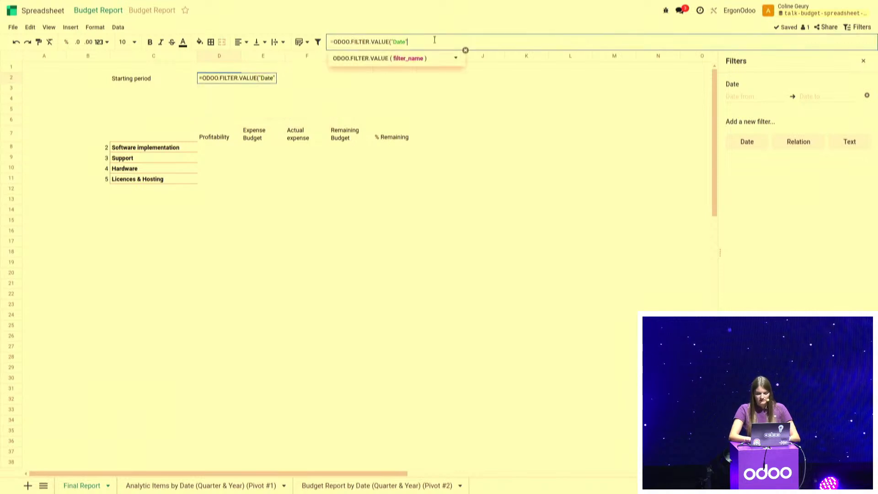
pyautogui.write(')')
pyautogui.press('Return')
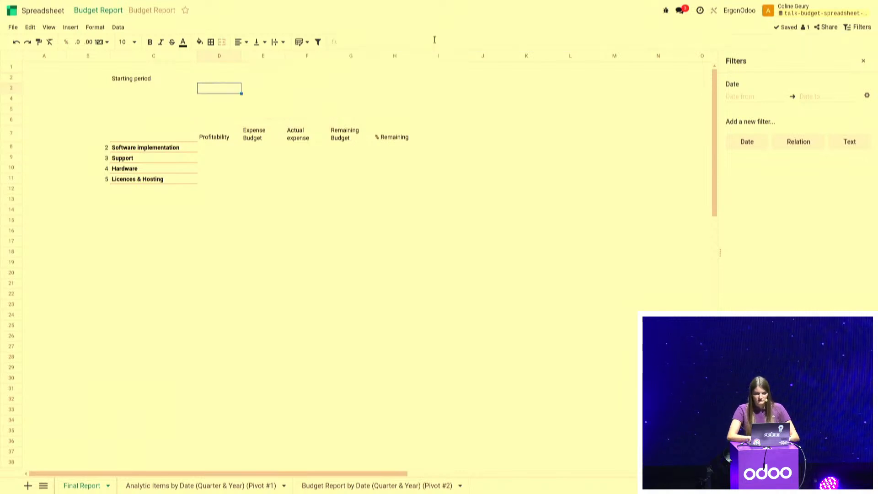
# Set the start date of the Date filter to 01/01/2024
pyautogui.click(744, 97)
pyautogui.write('01/01/2024')
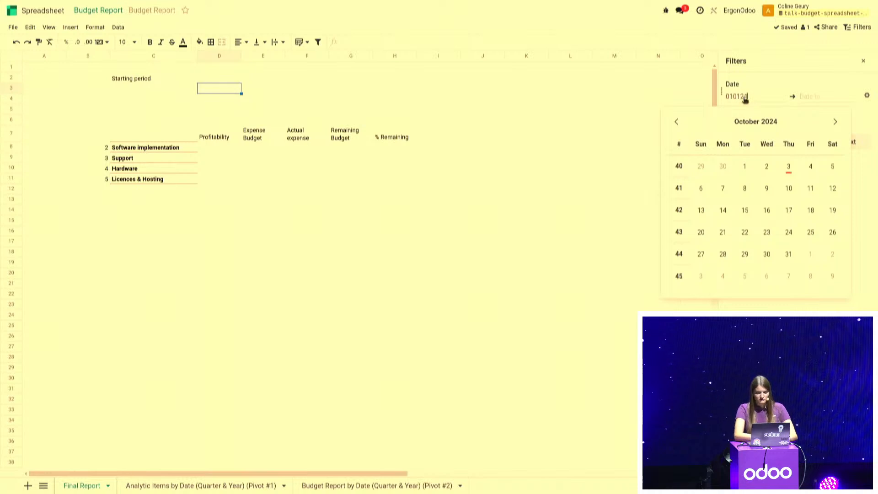
pyautogui.press('Return')
# Reference the starting period in cell D6, above the Profitability header, with the formula =D2
pyautogui.click(220, 119)
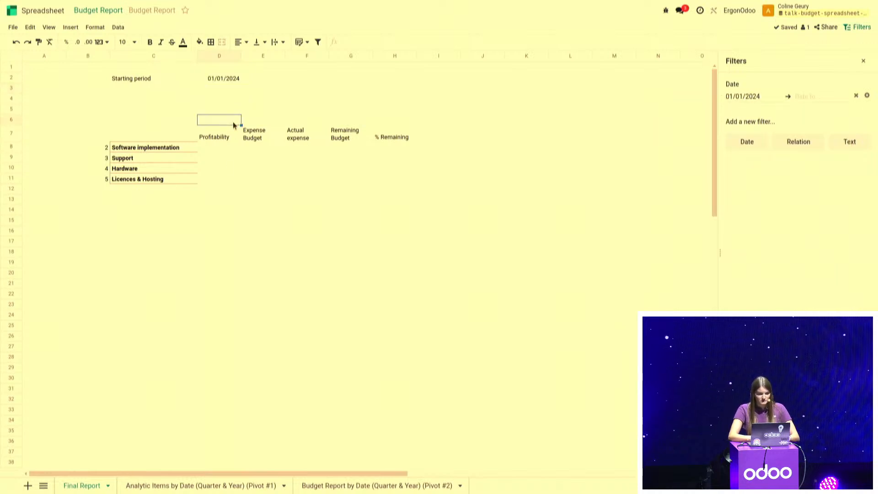
pyautogui.write('=')
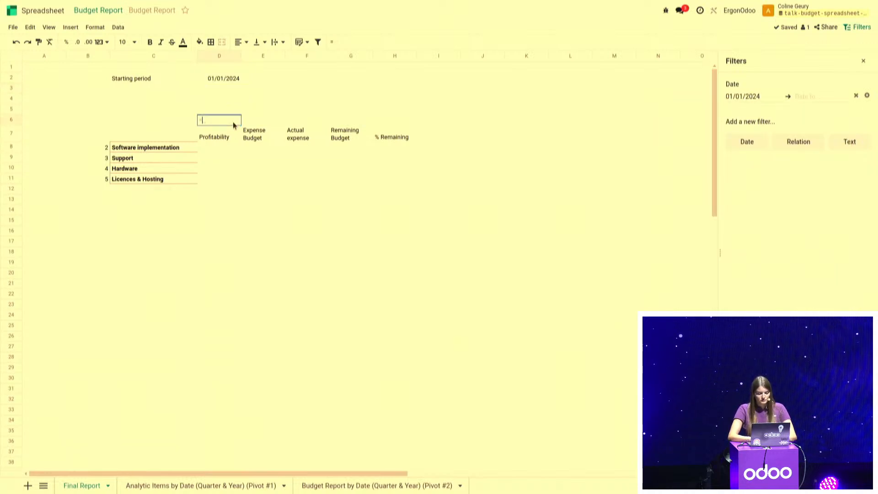
pyautogui.click(228, 81)
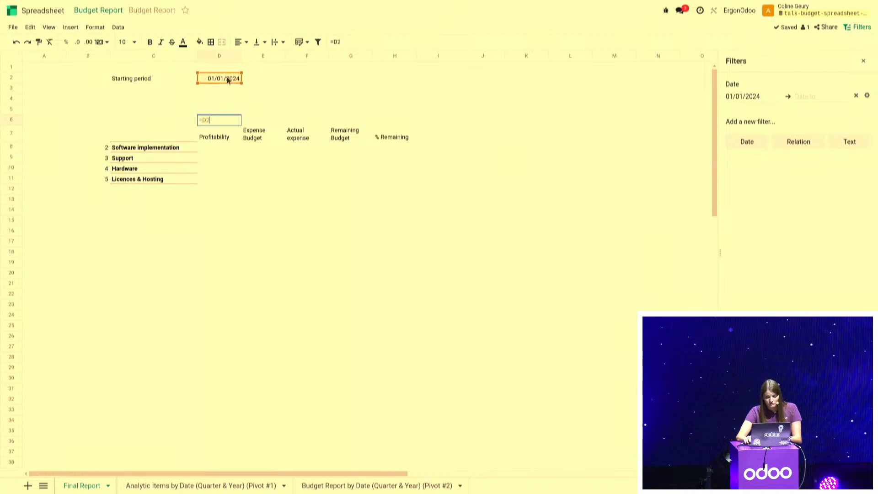
pyautogui.press('Return')
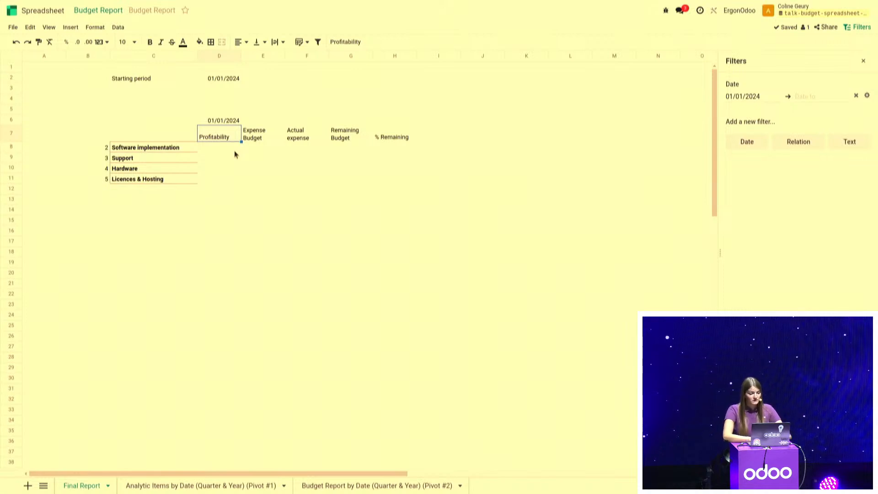
# Copy the Q1 2024 Hardware amount formula from the Analytic Items pivot sheet into cell D8 of the Final Report sheet
pyautogui.moveTo(226, 149); pyautogui.dragTo(224, 178)
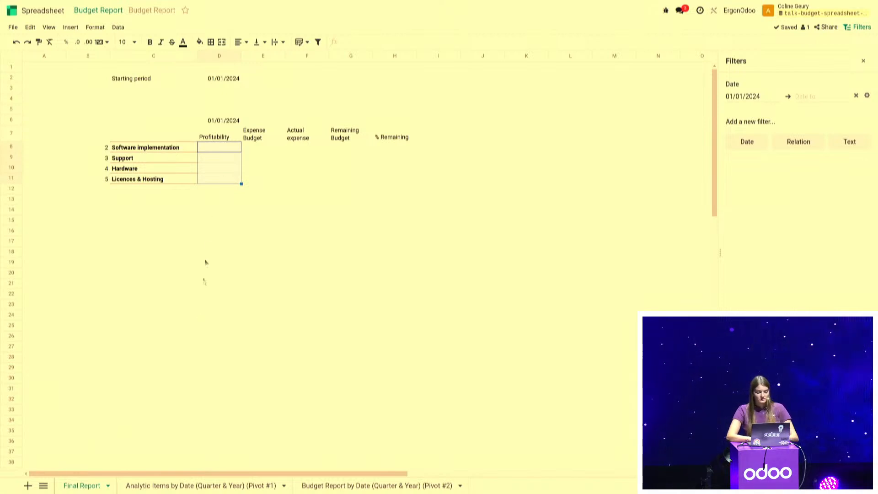
pyautogui.click(190, 487)
pyautogui.click(105, 88)
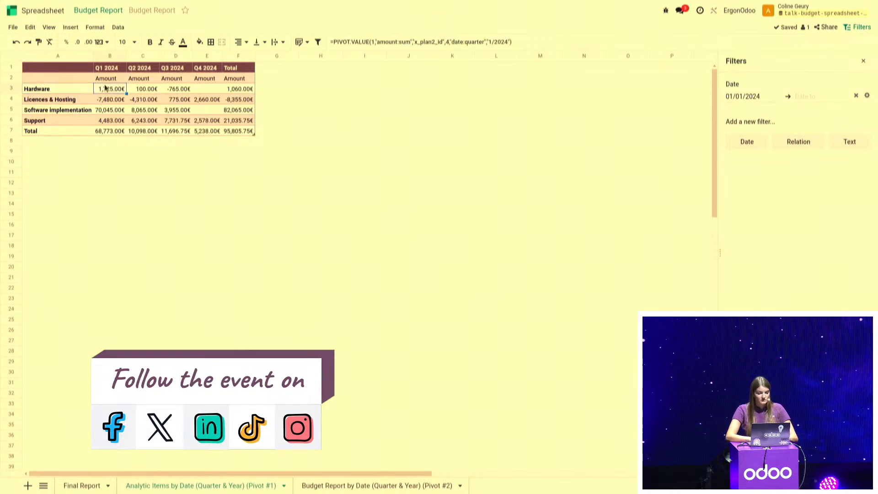
pyautogui.click(76, 486)
pyautogui.scroll(-1, 222, 168)
pyautogui.click(220, 124)
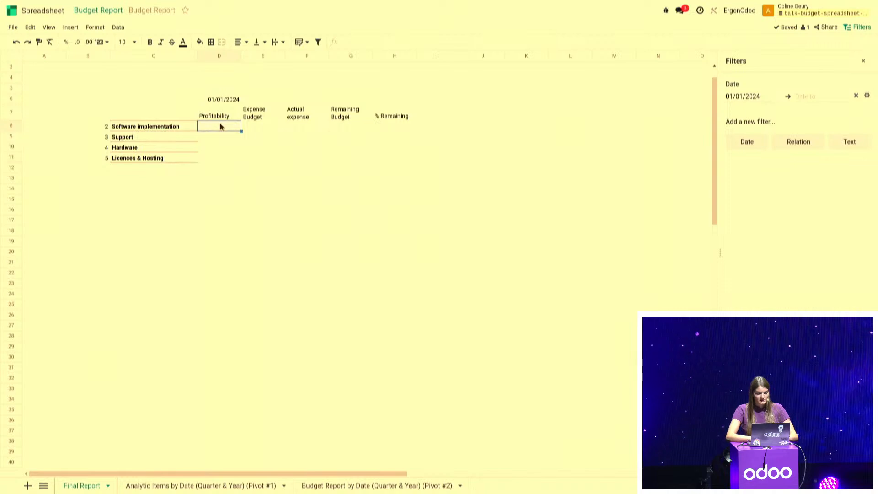
pyautogui.write('=PIVOT.VALUE(1,"amount:sum","x_plan2_id",4,"date:quarter","1/2024")')
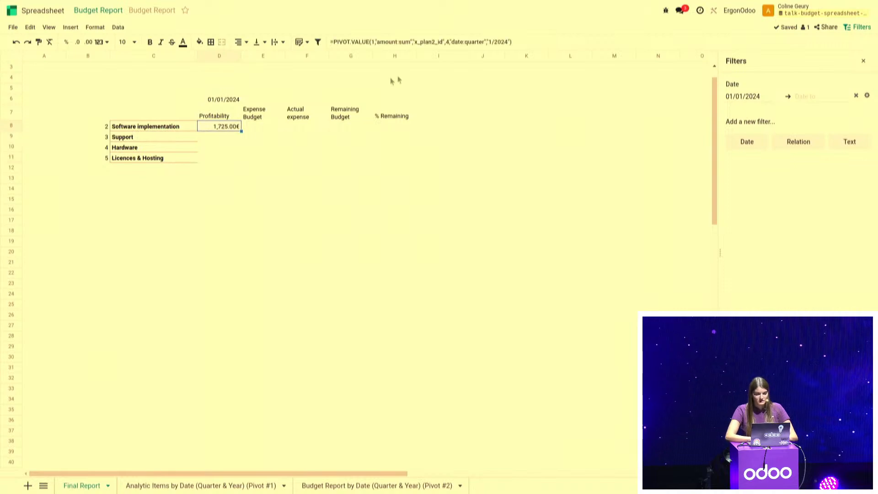
# Replace the service type ID 4 in the D8 profitability formula with the range $B8:$B11
pyautogui.click(448, 41)
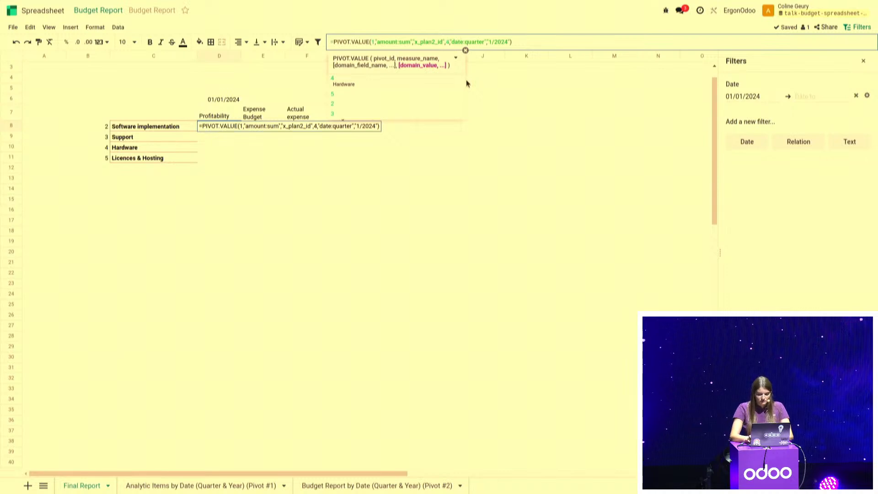
pyautogui.press('BackSpace')
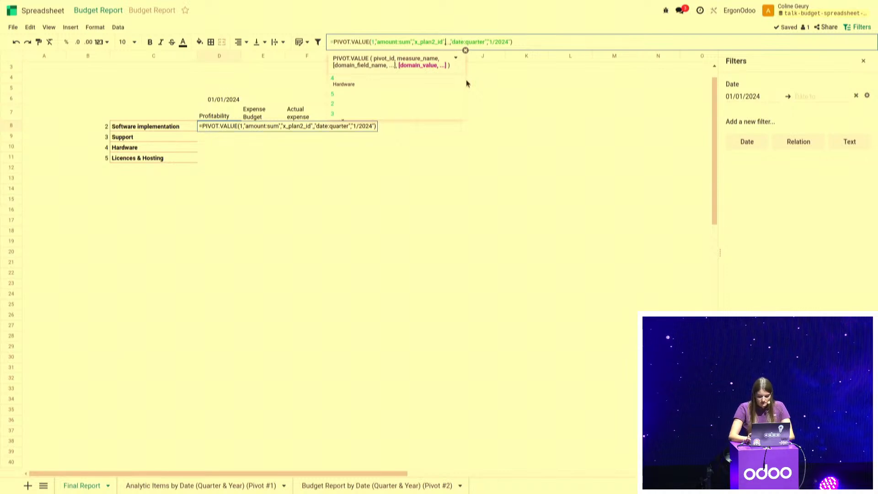
pyautogui.write('$B8')
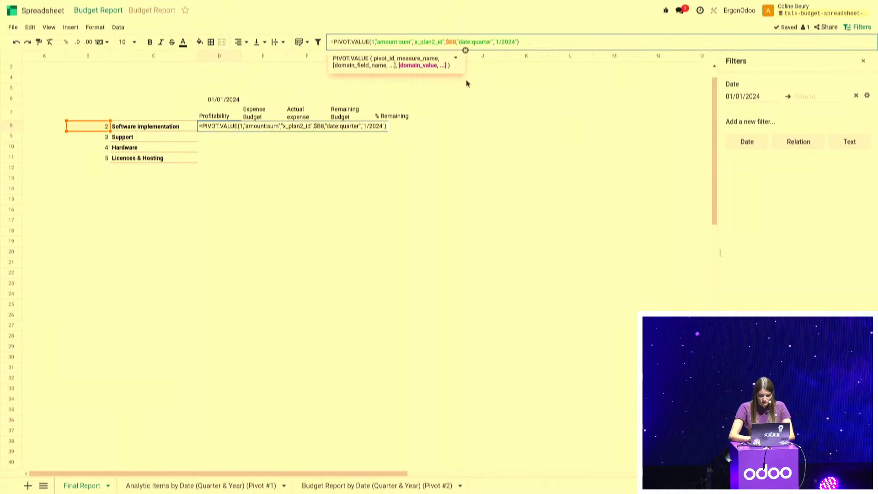
pyautogui.write(':$B1')
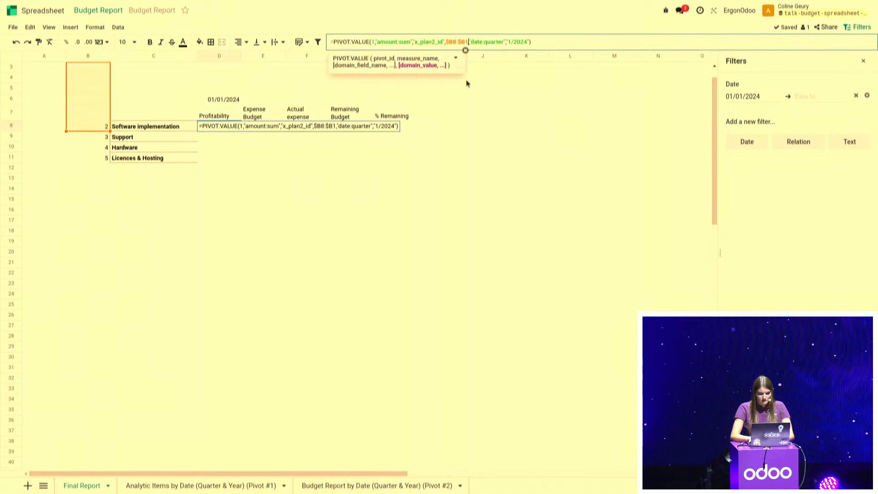
pyautogui.write('1')
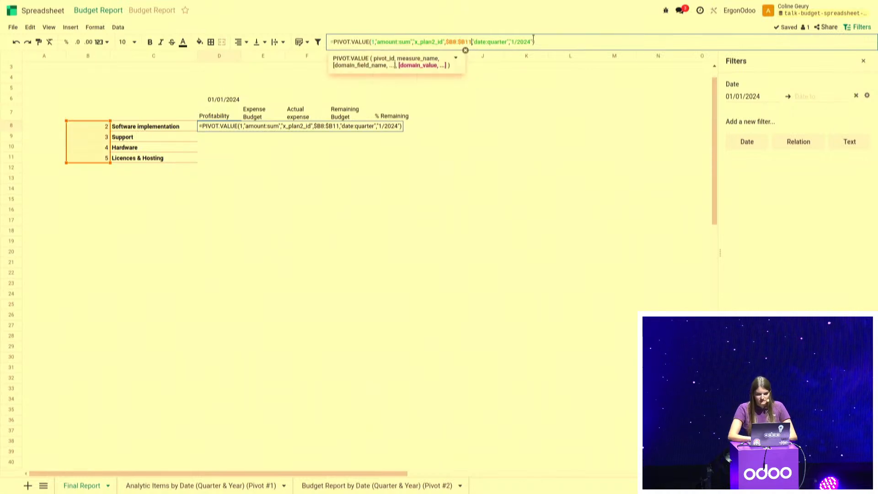
# Replace the "1/2024" quarter in the D8 formula with a reference to D$6 and commit the formula
pyautogui.press('BackSpace')
pyautogui.press('BackSpace')
pyautogui.press('BackSpace')
pyautogui.press('BackSpace')
pyautogui.press('BackSpace')
pyautogui.press('BackSpace')
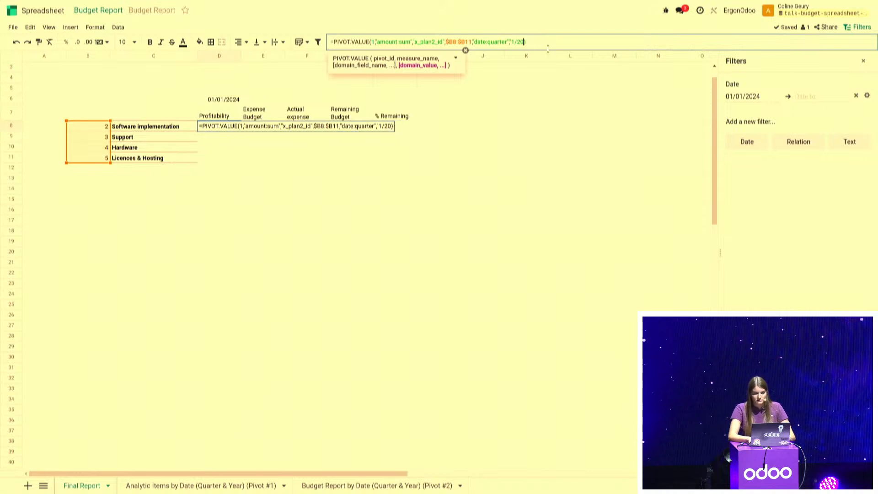
pyautogui.press('BackSpace')
pyautogui.press('BackSpace')
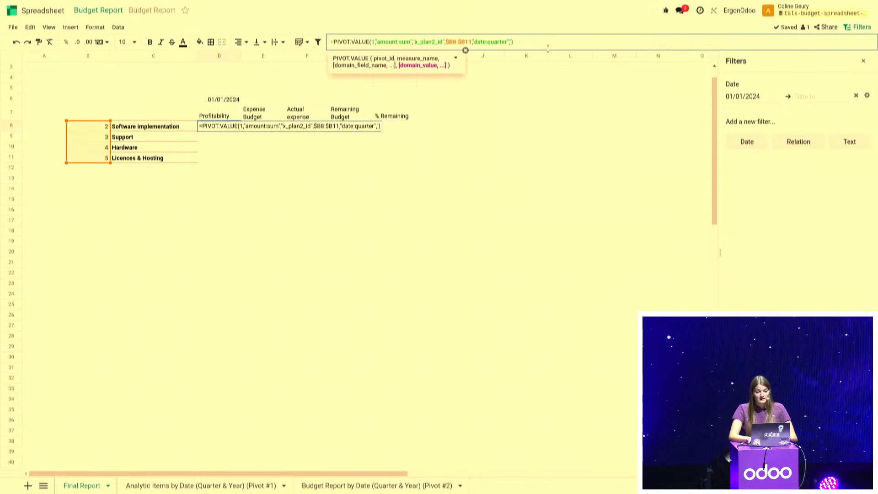
pyautogui.click(220, 100)
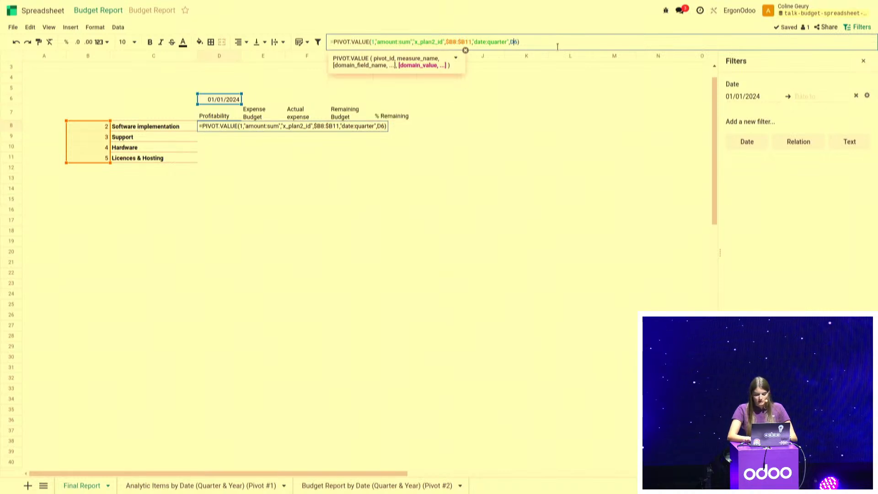
pyautogui.press('Return')
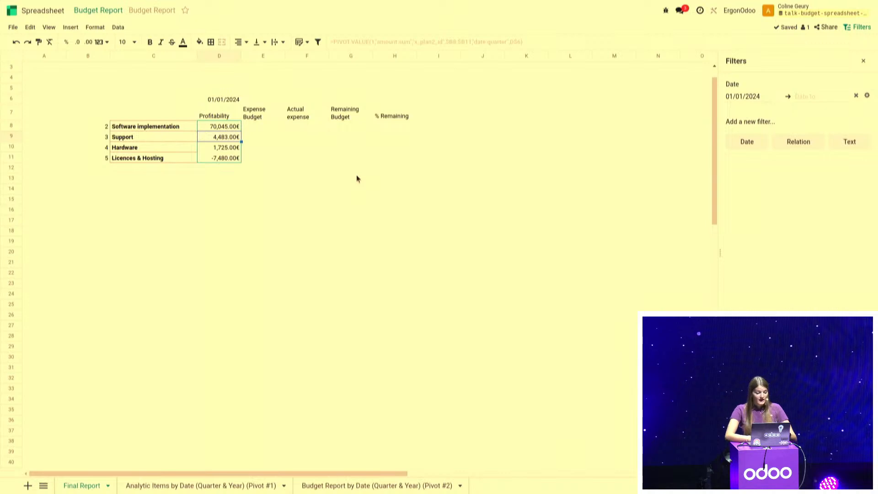
# Copy the Q1 2024 Hardware budget formula from the Budget Report pivot sheet into cell E8 of the Final Report sheet
pyautogui.click(353, 487)
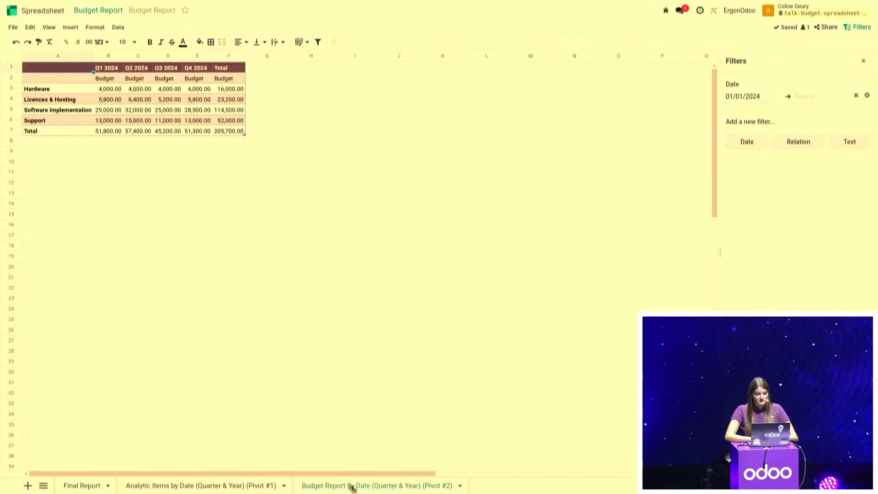
pyautogui.click(104, 90)
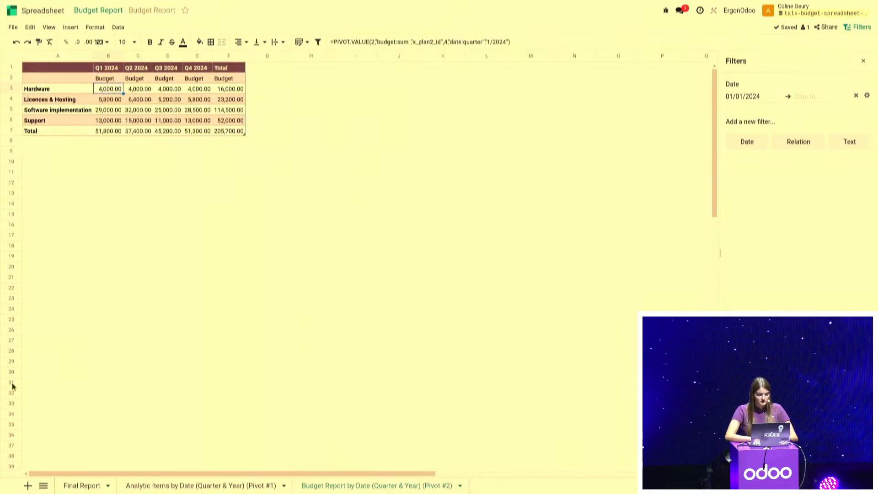
pyautogui.click(81, 486)
pyautogui.click(267, 127)
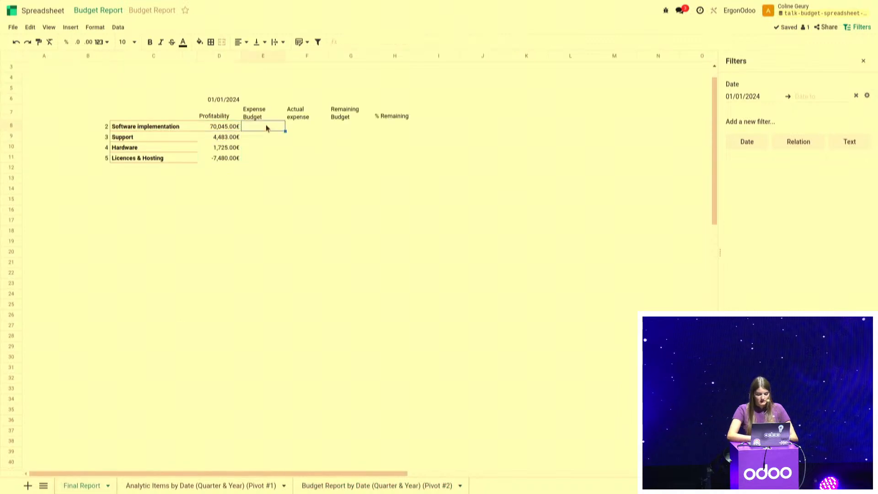
pyautogui.write('=PIVOT.VALUE(2,"budget:sum","x_plan2_id",4,"date:quarter","1/2024")')
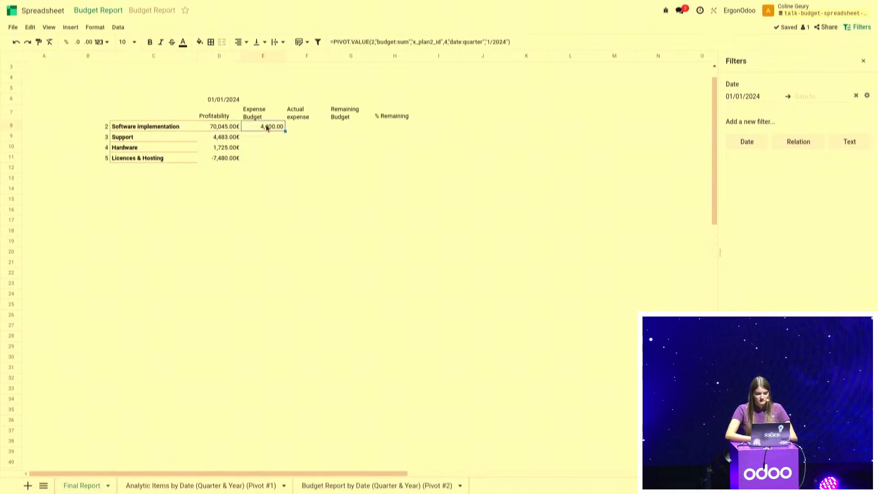
# Replace the service type ID 4 in the E8 expense budget formula with the range $B8:$B11
pyautogui.click(446, 42)
pyautogui.press('BackSpace')
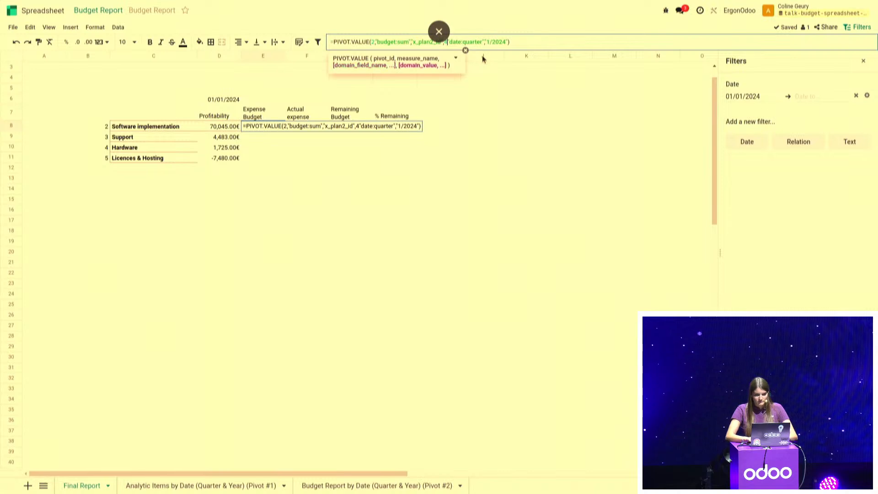
pyautogui.press('BackSpace')
pyautogui.write('$B')
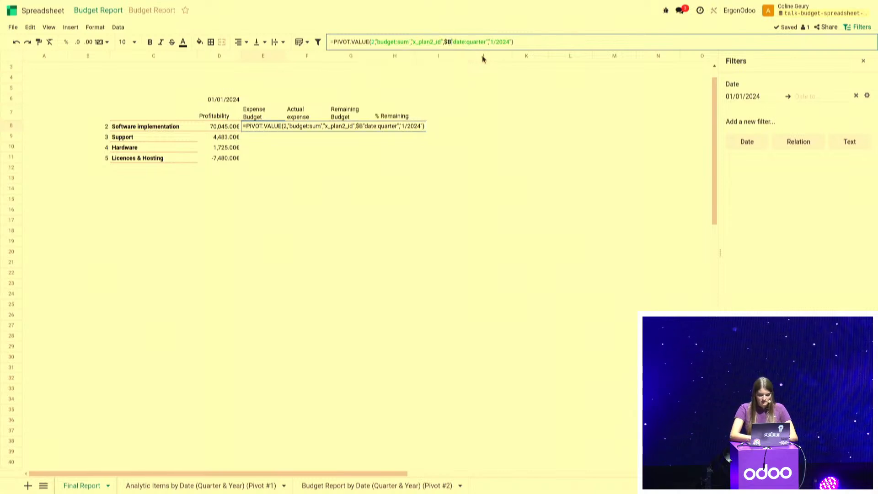
pyautogui.write('8:$')
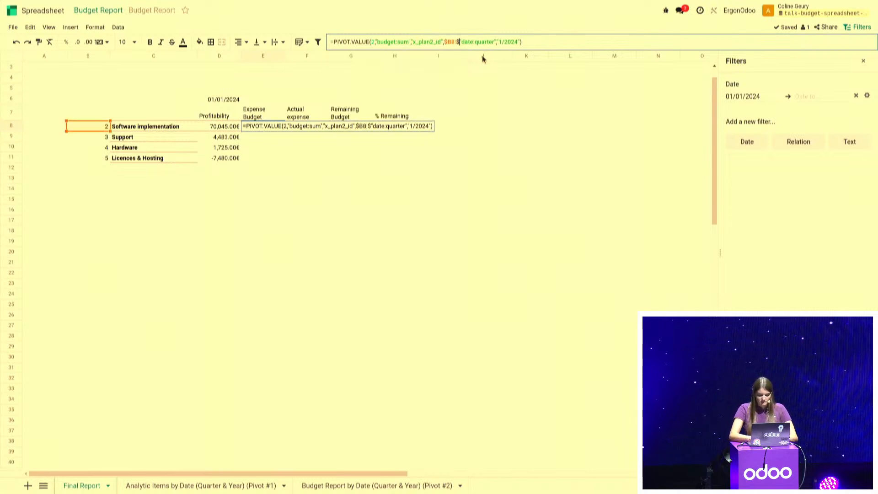
pyautogui.write('B11')
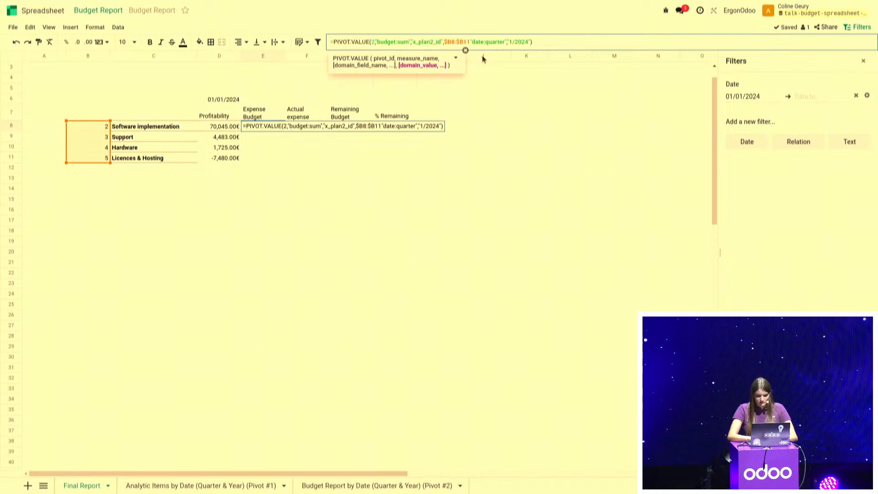
pyautogui.write(',')
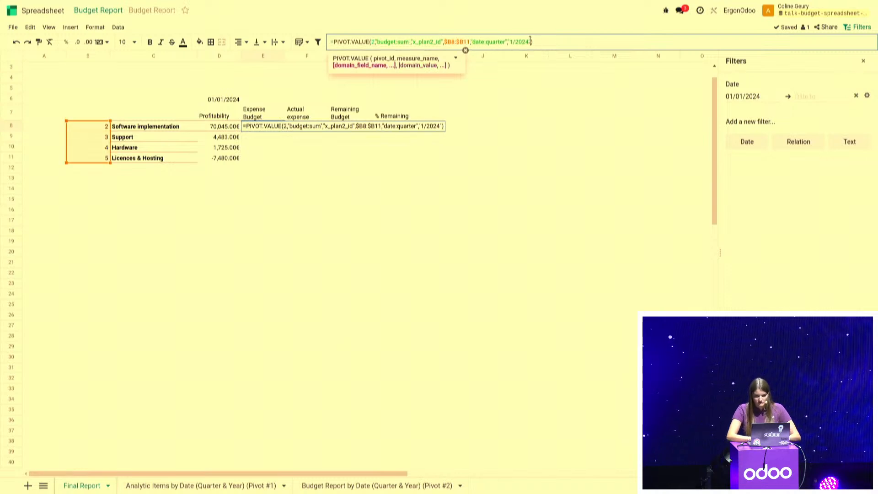
# Replace the "1/2024" quarter in the E8 formula with a reference to D$6 and commit the formula
pyautogui.press('BackSpace')
pyautogui.press('BackSpace')
pyautogui.press('BackSpace')
pyautogui.press('BackSpace')
pyautogui.press('BackSpace')
pyautogui.press('BackSpace')
pyautogui.press('BackSpace')
pyautogui.press('BackSpace')
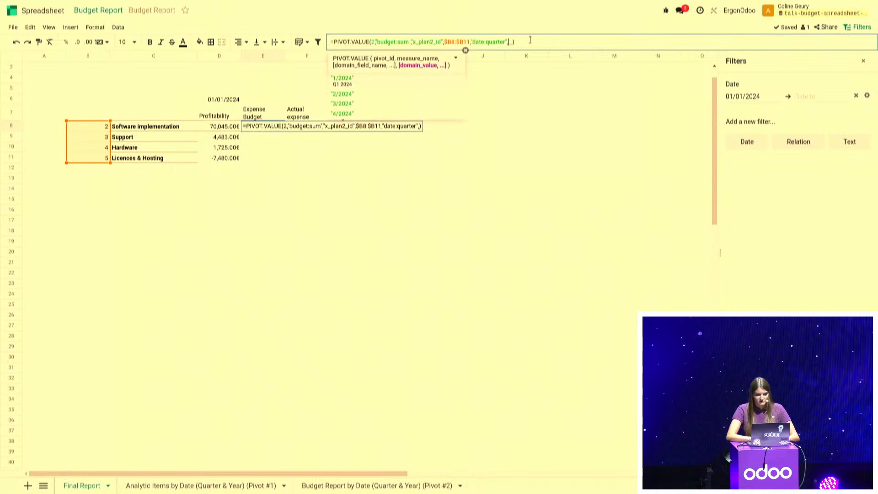
pyautogui.click(213, 99)
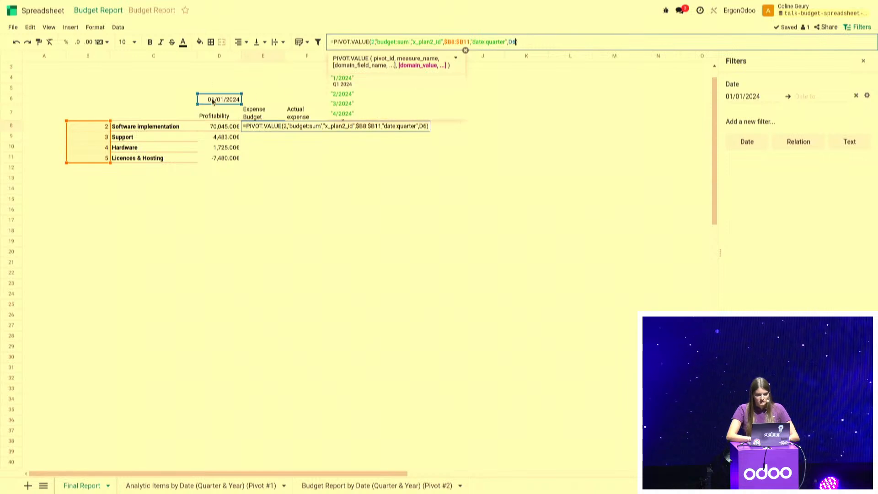
pyautogui.click(511, 41)
pyautogui.write('$')
pyautogui.press('Return')
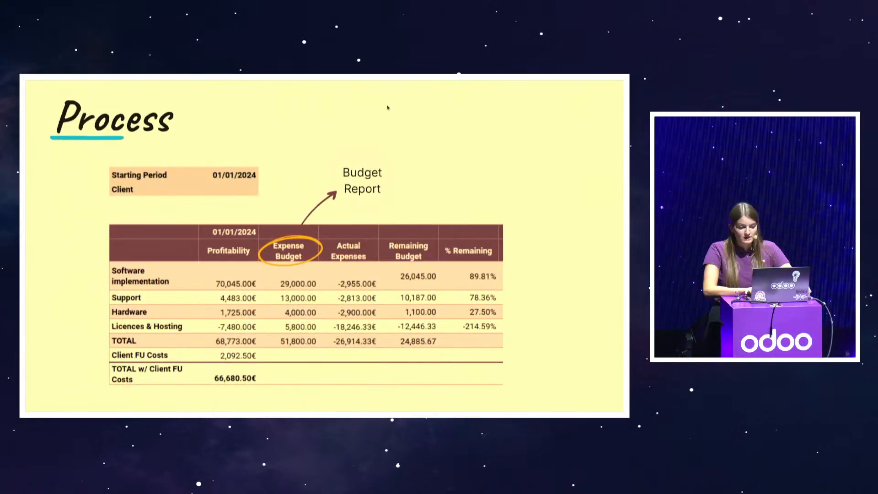
pyautogui.press('Right')
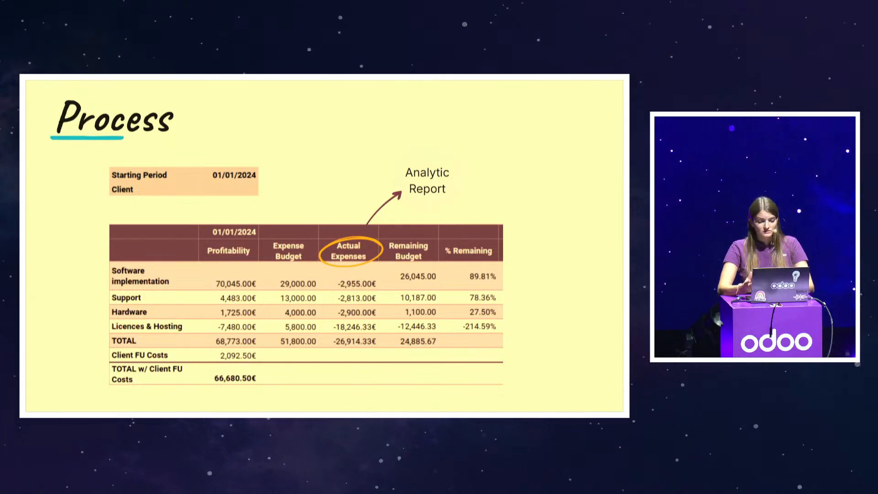
pyautogui.press('Right')
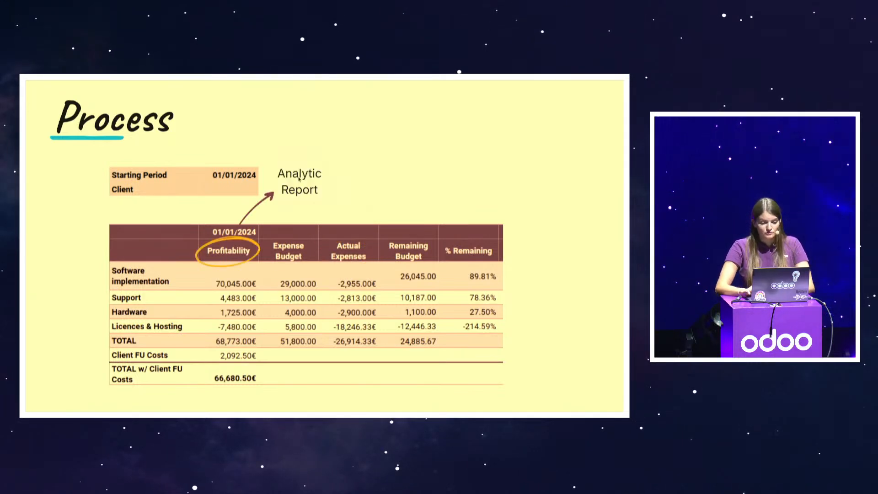
pyautogui.press('Right')
pyautogui.press('Right')
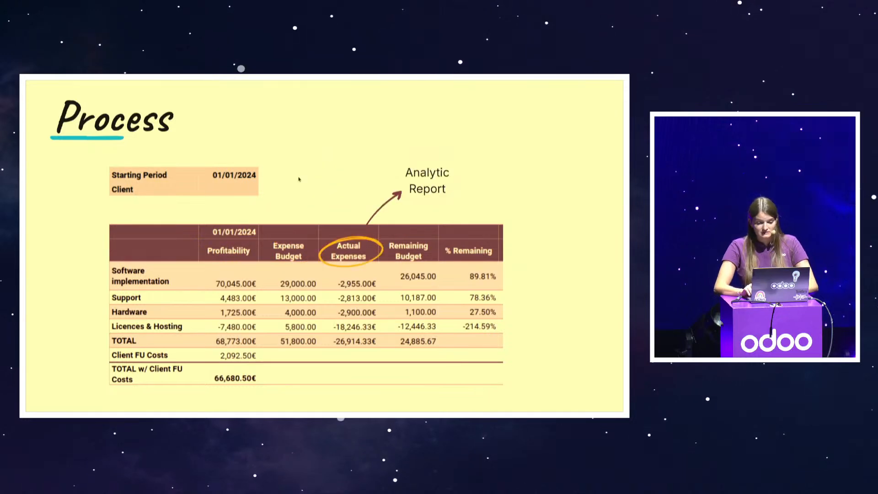
pyautogui.press('Right')
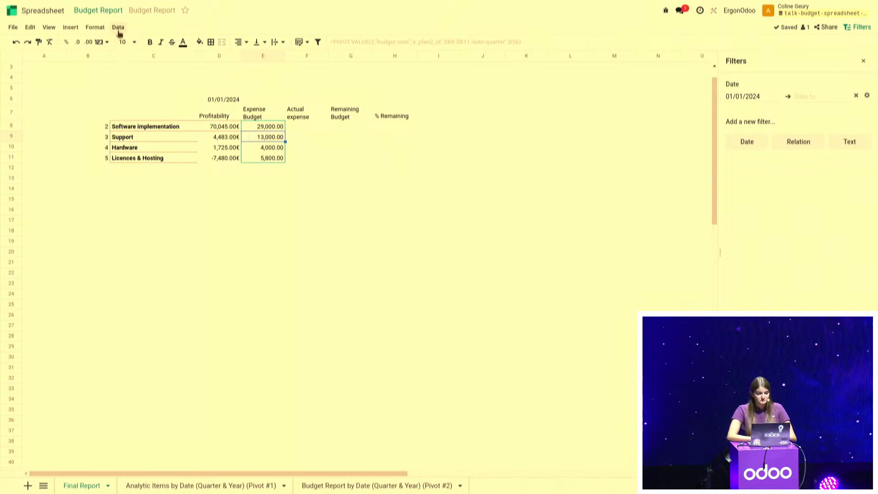
# Duplicate the Analytic Items by Date pivot (#1) and dismiss the notification
pyautogui.click(118, 27)
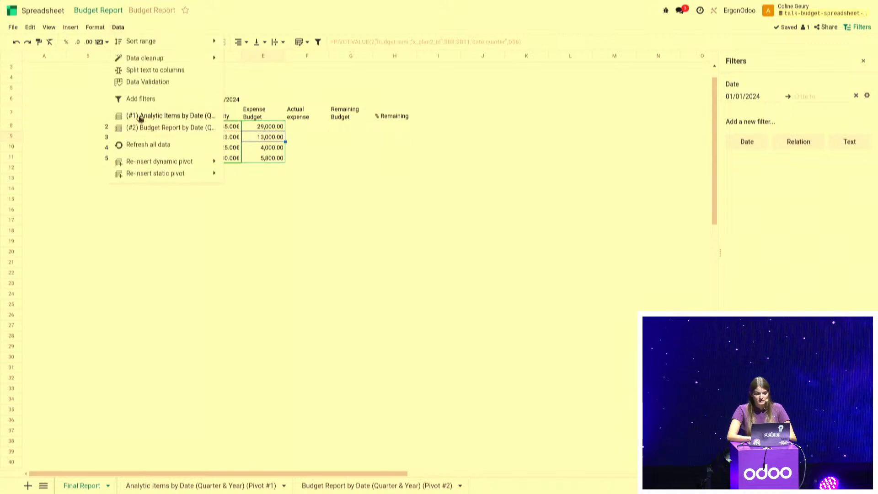
pyautogui.click(140, 117)
pyautogui.click(867, 84)
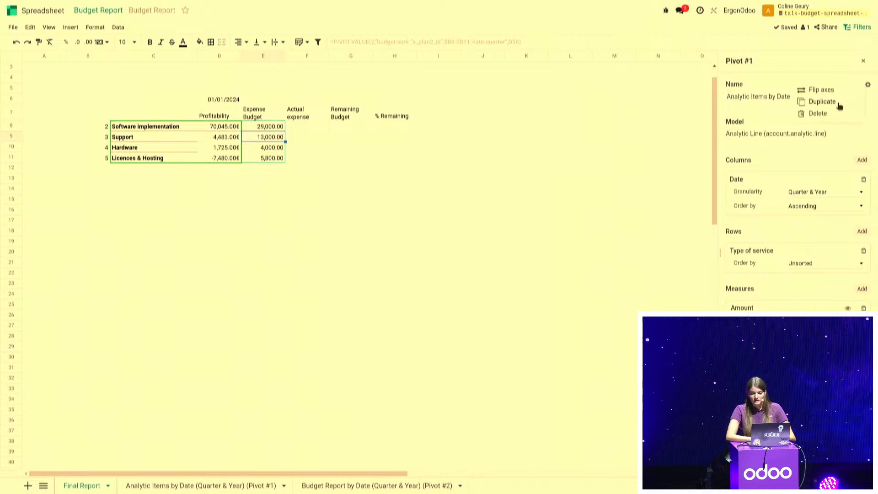
pyautogui.click(838, 106)
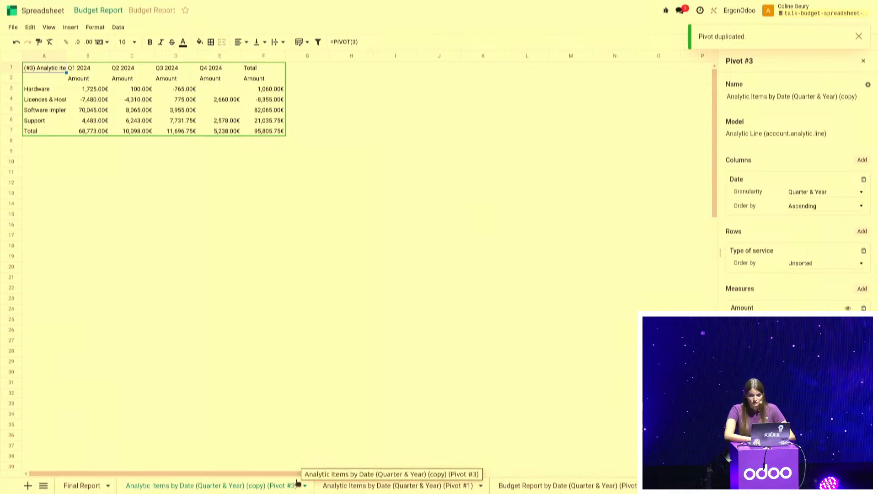
pyautogui.click(861, 38)
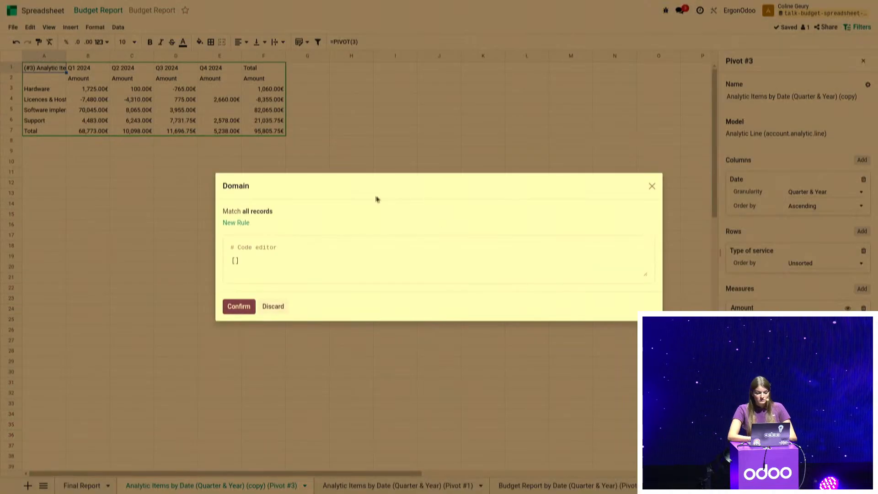
# Filter the duplicated Analytic Items pivot (#3) with a domain rule keeping only records whose Amount is < 0
pyautogui.click(237, 221)
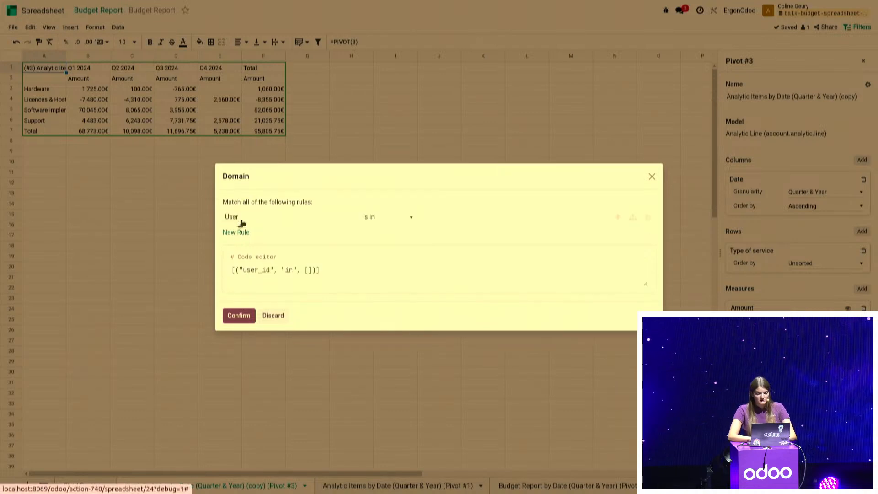
pyautogui.click(255, 221)
pyautogui.write('amount')
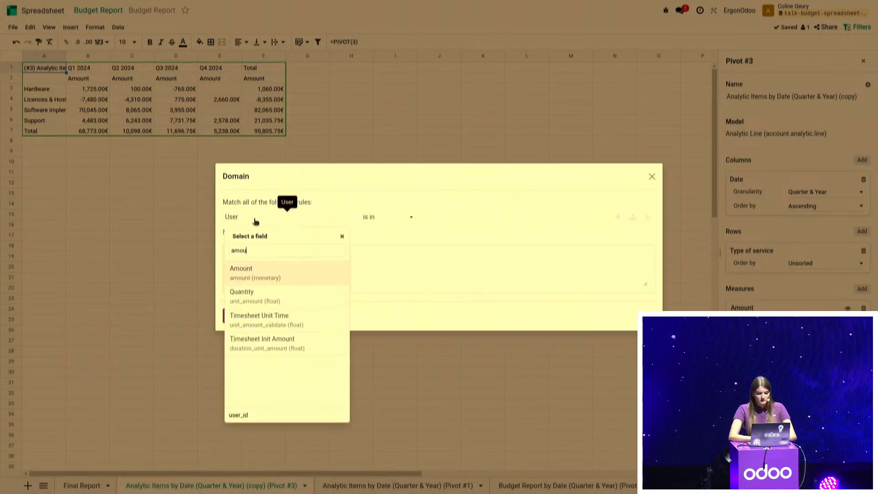
pyautogui.click(273, 279)
pyautogui.click(377, 220)
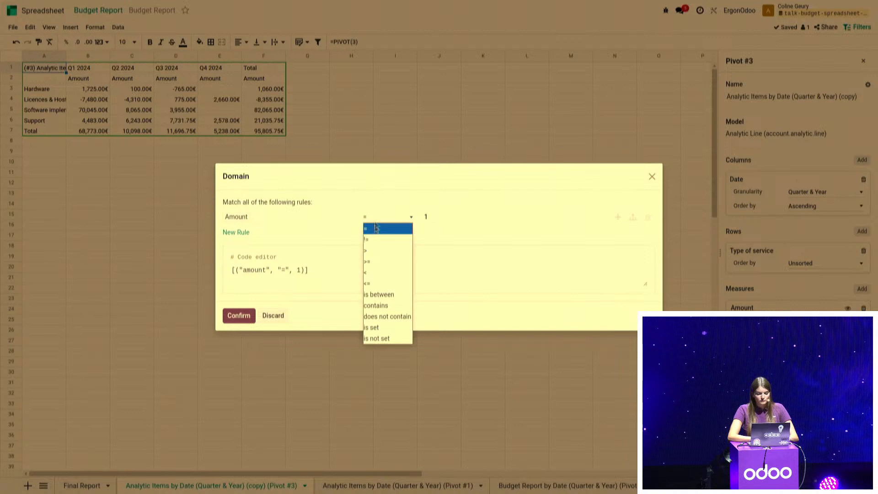
pyautogui.click(375, 273)
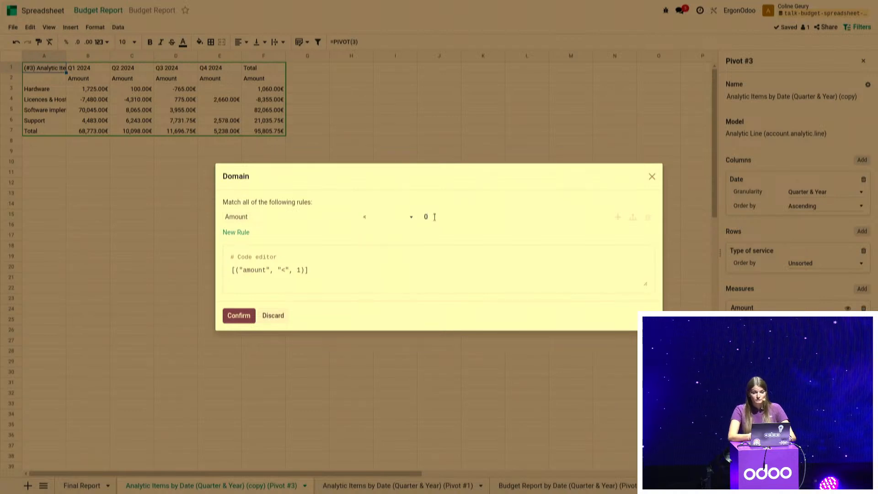
pyautogui.click(235, 315)
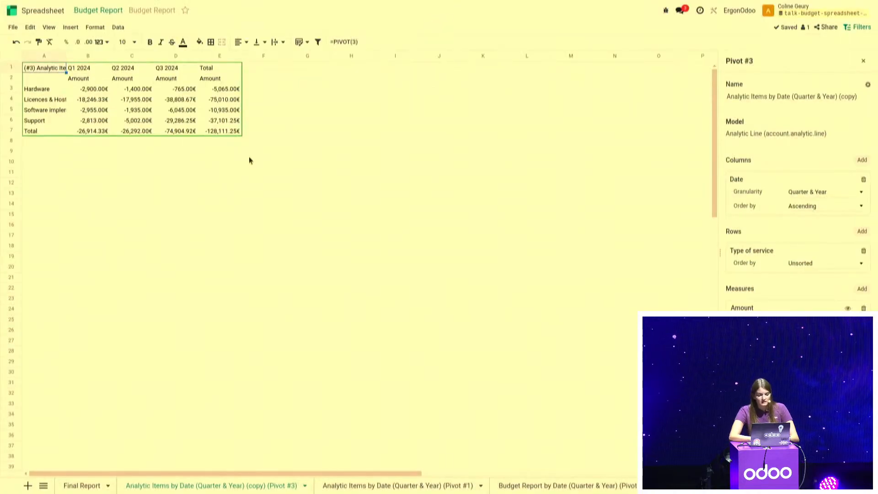
# Copy the profitability formula from D8 of the Final Report sheet into the Actual expense cell F8
pyautogui.click(80, 486)
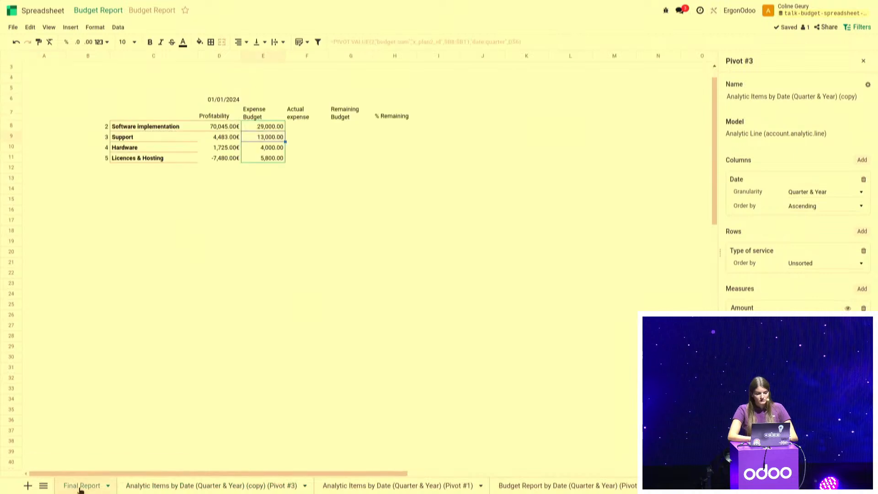
pyautogui.click(233, 127)
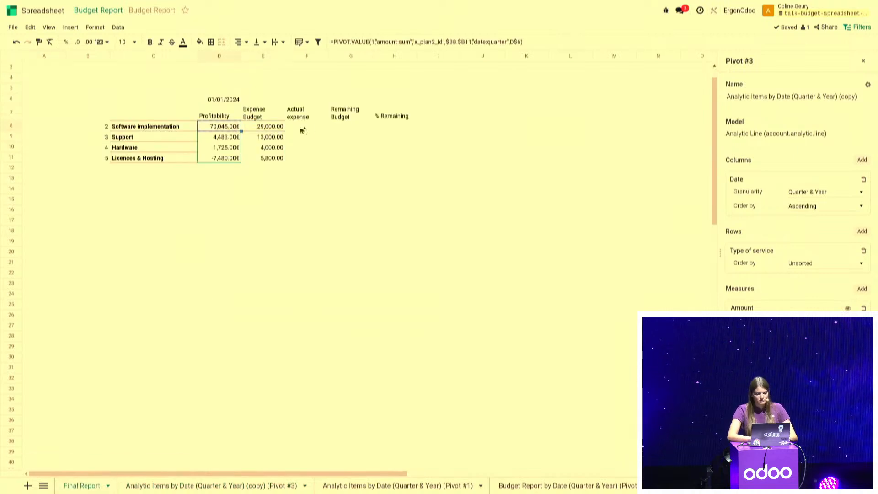
pyautogui.click(308, 127)
pyautogui.hotkey('ctrl', 'v')
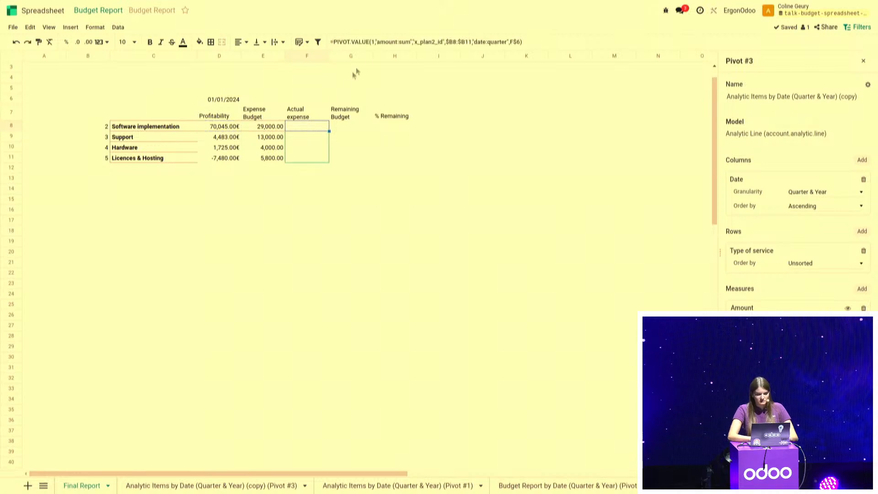
# Change the pivot ID in the F8 actual expense formula to 3 and commit it
pyautogui.click(373, 41)
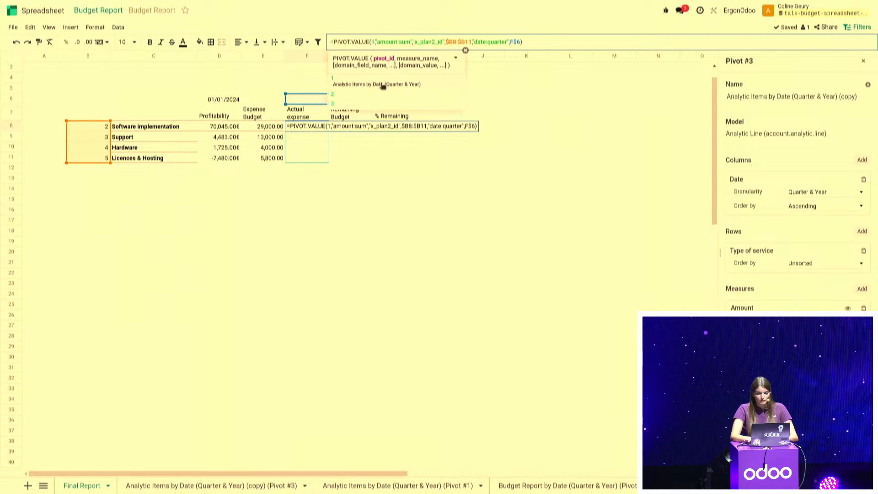
pyautogui.press('Delete')
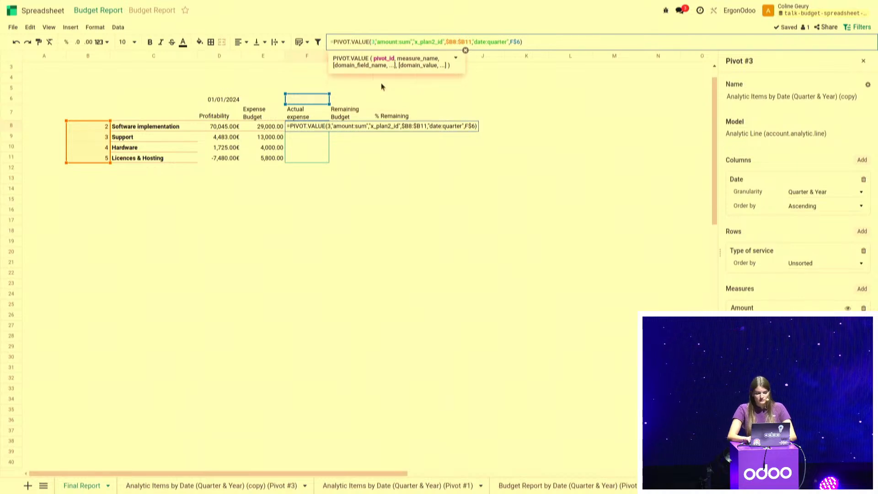
pyautogui.write('3')
pyautogui.press('Return')
# Point the quarter reference in the F8 formula to D$6 and commit the formula
pyautogui.click(324, 128)
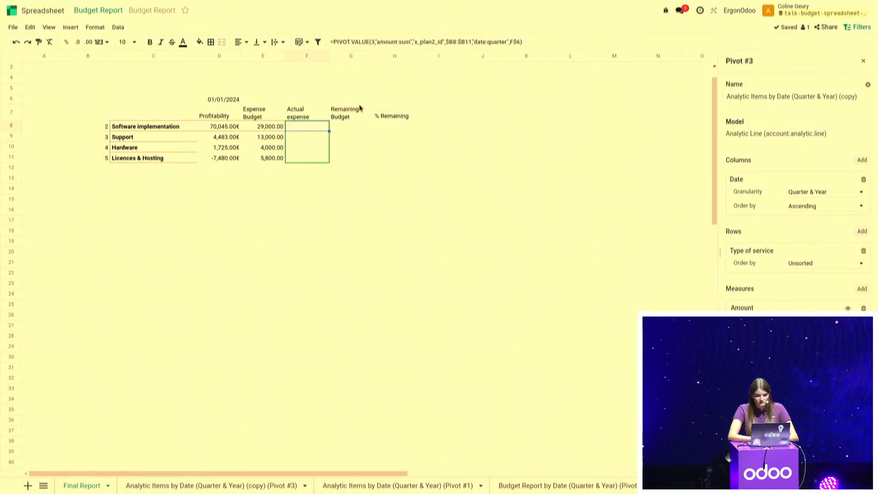
pyautogui.click(511, 41)
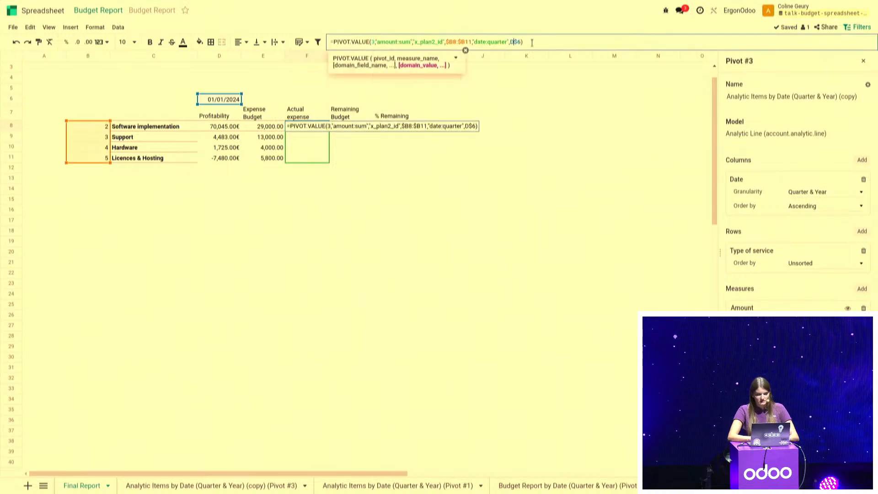
pyautogui.press('Return')
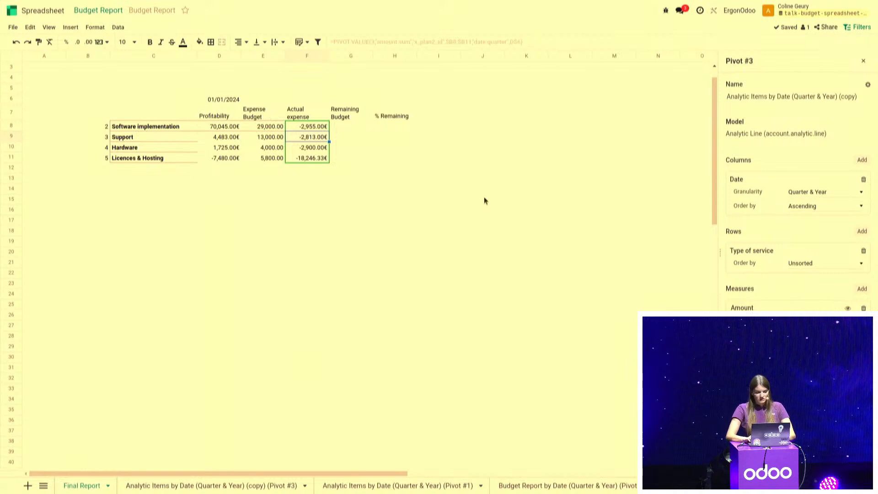
# Switch to the Process slide to check the Remaining Budget and % Remaining computations, and return to the spreadsheet
pyautogui.hotkey('ctrl', 'alt', 'Left')
pyautogui.press('Right')
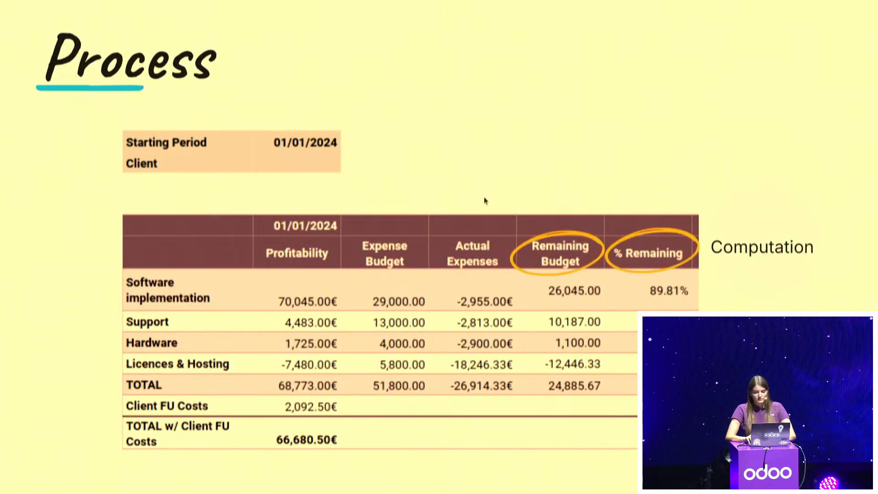
pyautogui.hotkey('ctrl', 'alt', 'Right')
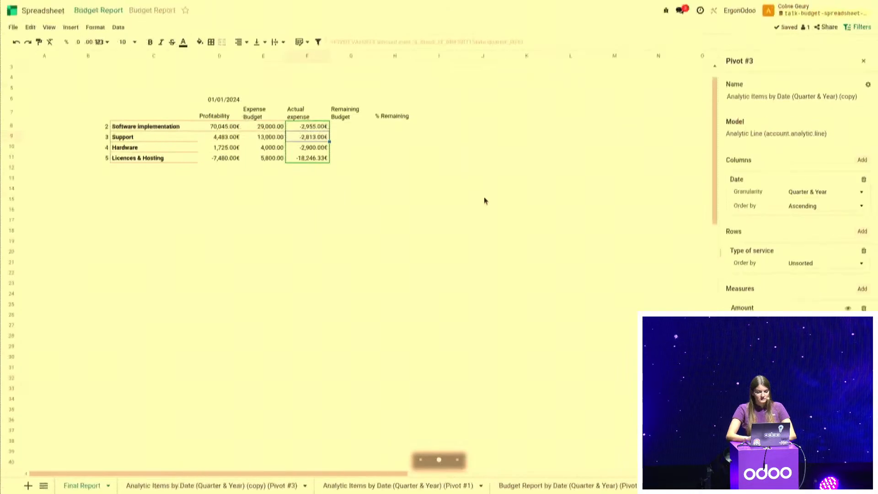
# Compute the Remaining Budget column by entering =E8:E11+F8:F11 in cell G8
pyautogui.click(365, 132)
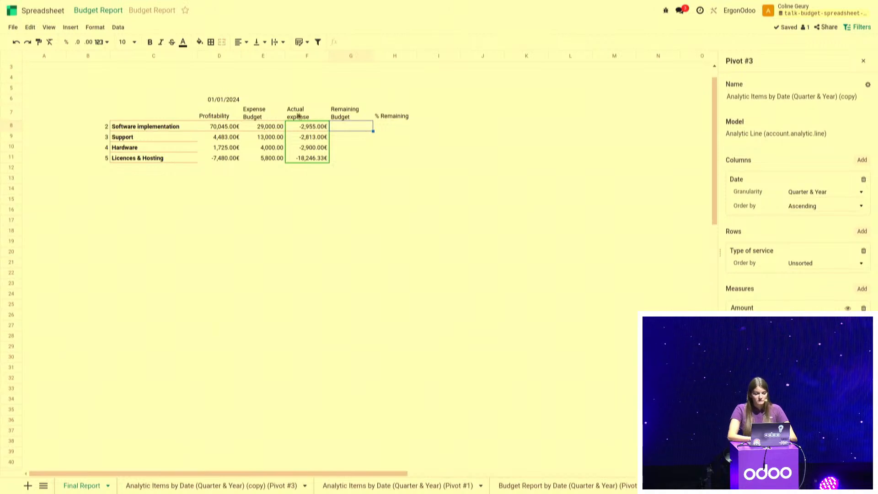
pyautogui.click(305, 116)
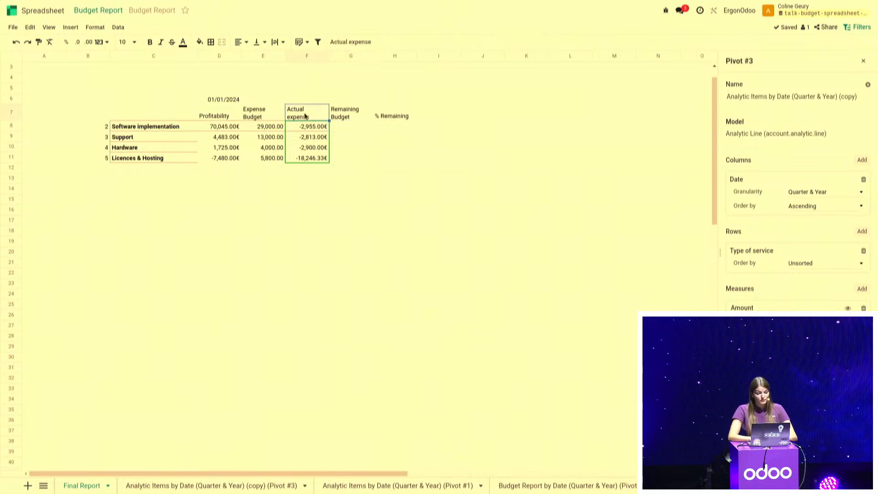
pyautogui.click(307, 129)
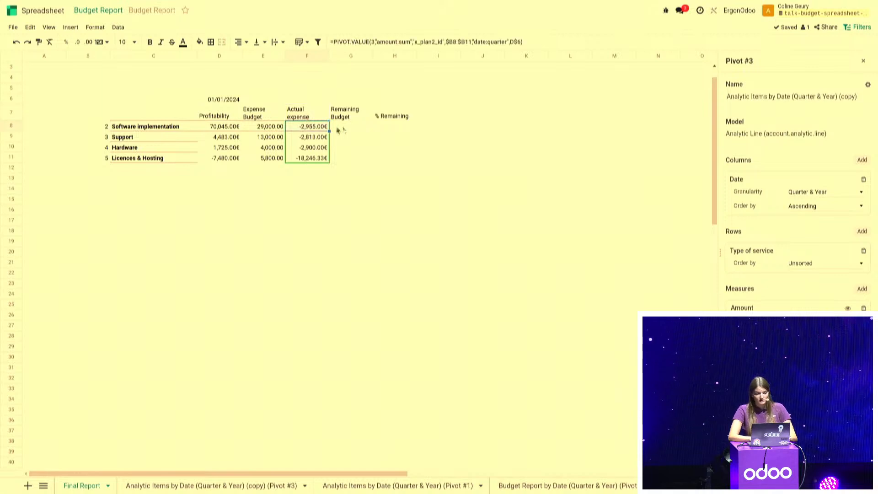
pyautogui.click(351, 130)
pyautogui.write('=')
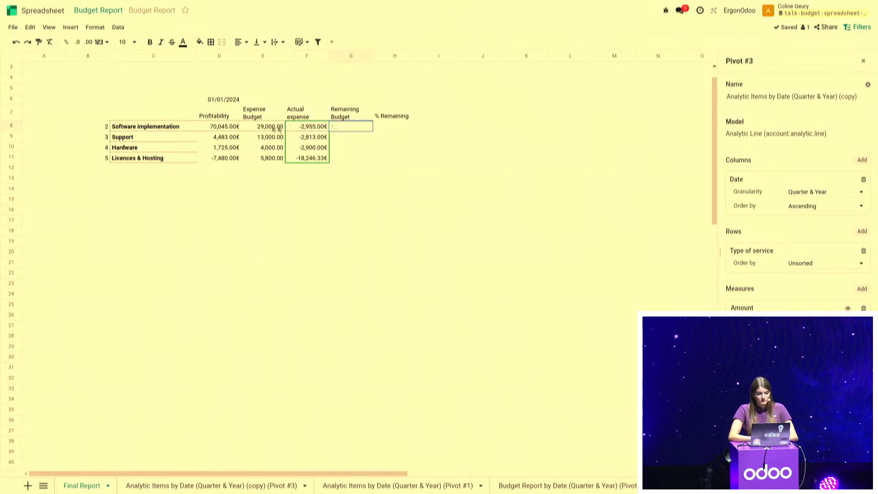
pyautogui.moveTo(270, 128); pyautogui.dragTo(307, 163)
pyautogui.write('+')
pyautogui.click(302, 129)
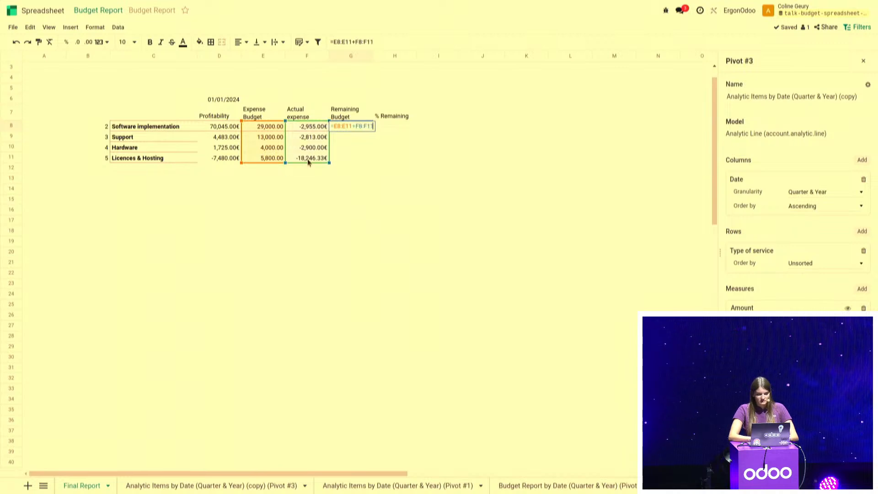
pyautogui.press('Return')
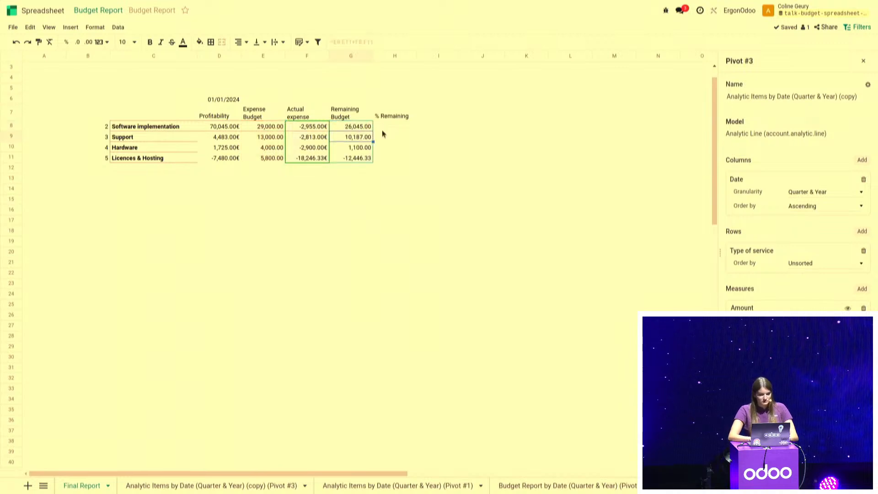
# Compute the % Remaining column by entering =G8:G11/E8:E11 in cell H8
pyautogui.click(382, 129)
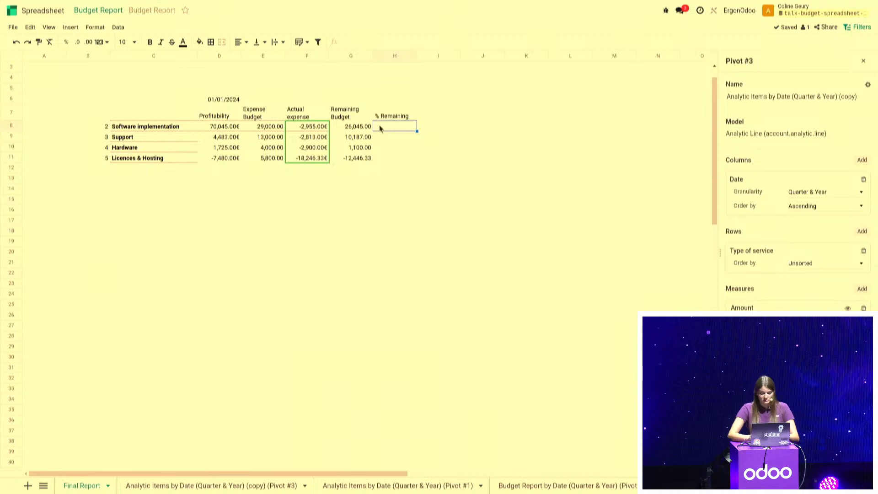
pyautogui.write('=')
pyautogui.moveTo(340, 128); pyautogui.dragTo(353, 162)
pyautogui.write('/')
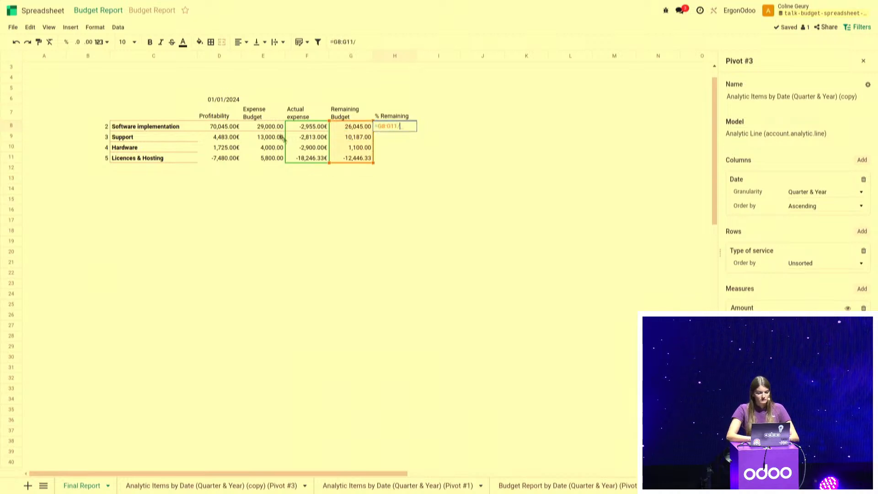
pyautogui.moveTo(268, 128); pyautogui.dragTo(269, 161)
pyautogui.press('Return')
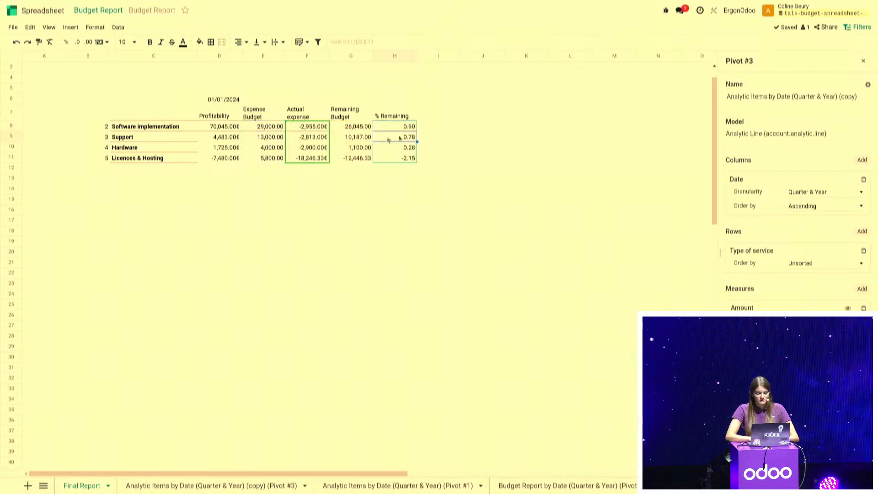
# Format the % Remaining values in H8:H11 as percentages
pyautogui.click(405, 128)
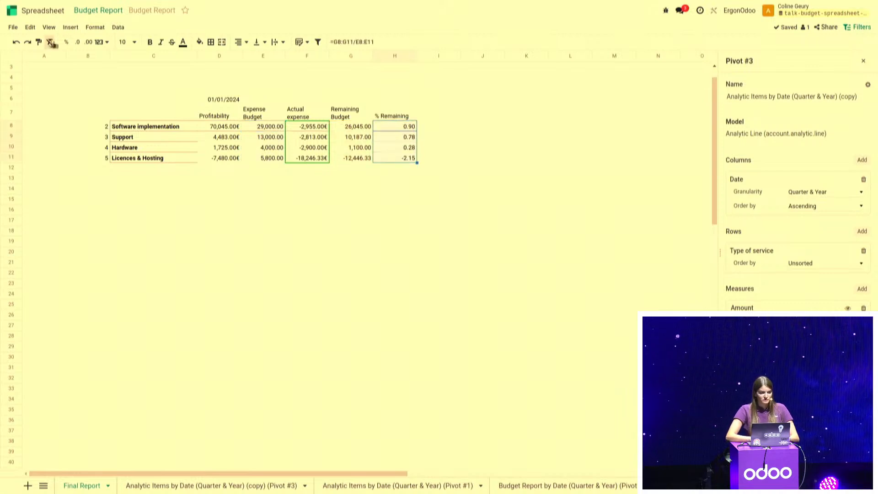
pyautogui.click(66, 42)
pyautogui.click(297, 255)
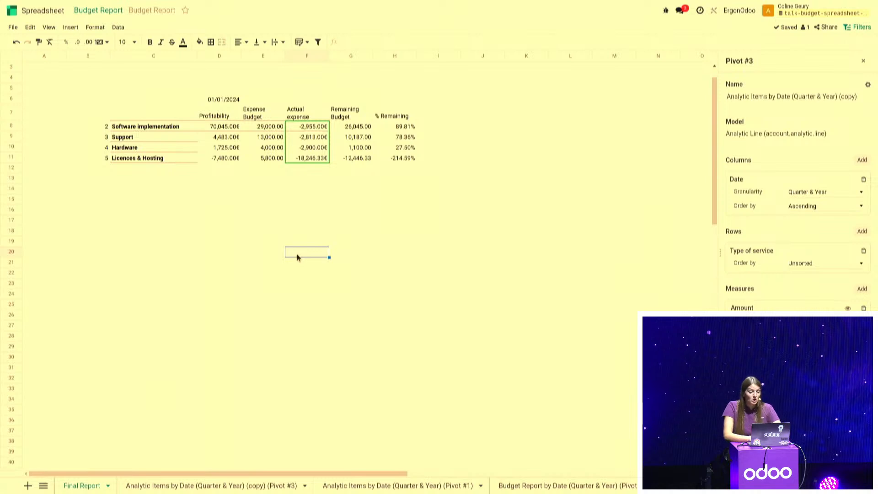
# Label a total row with TOTAL in cell C12, below Licences & Hosting
pyautogui.scroll(1, 298, 257)
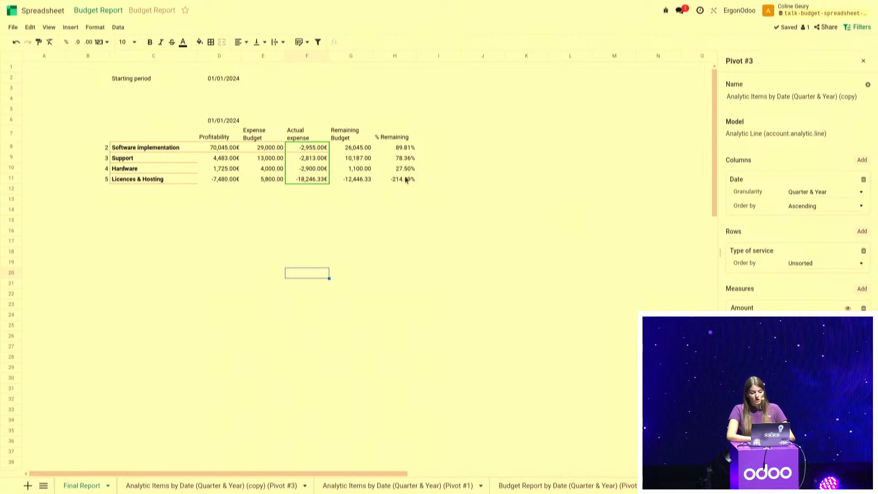
pyautogui.click(116, 189)
pyautogui.write('TOTA')
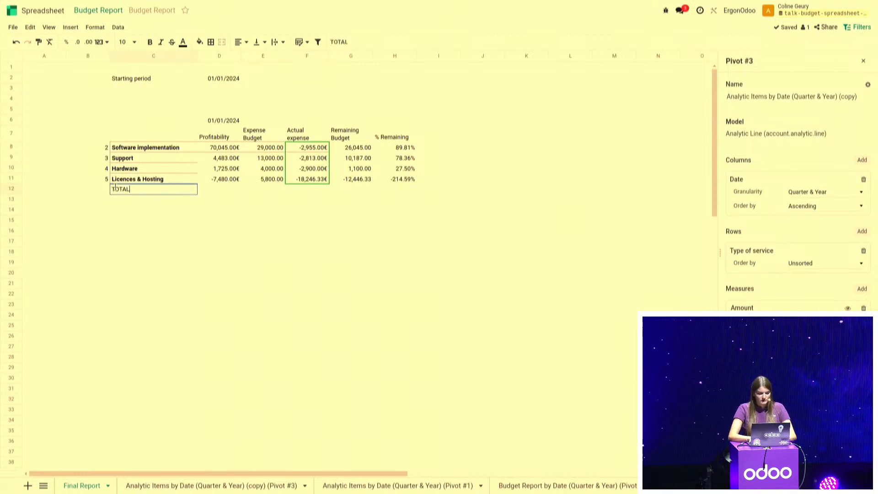
pyautogui.write('L')
pyautogui.press('Return')
# Total the Profitability column with =SUM(D8:D11) in cell D12
pyautogui.doubleClick(207, 191)
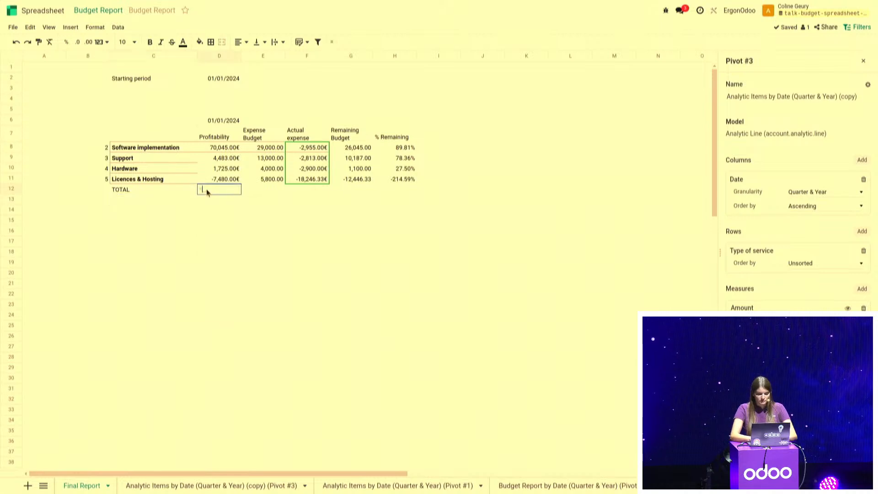
pyautogui.write('=SUM(')
pyautogui.moveTo(214, 147); pyautogui.dragTo(212, 180)
pyautogui.write(')')
pyautogui.press('Return')
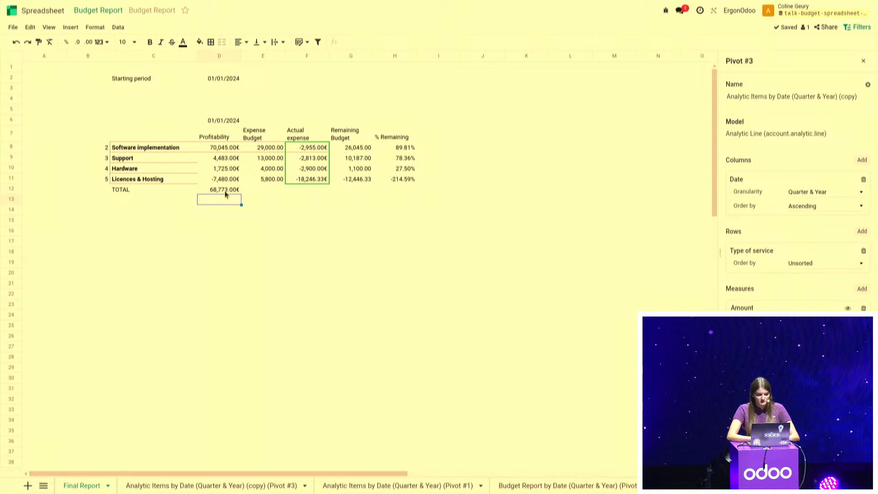
# Extend the D12 total formula across the row to the Remaining Budget column, cell G12
pyautogui.click(225, 191)
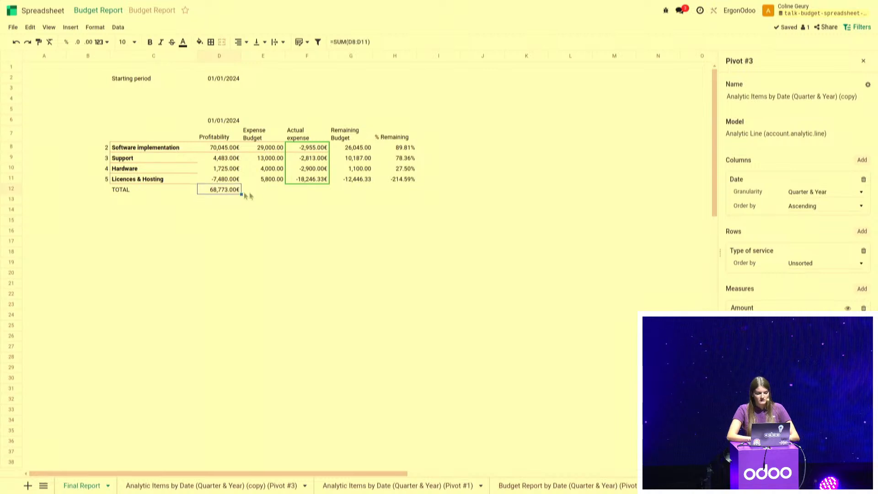
pyautogui.moveTo(245, 194); pyautogui.dragTo(350, 189)
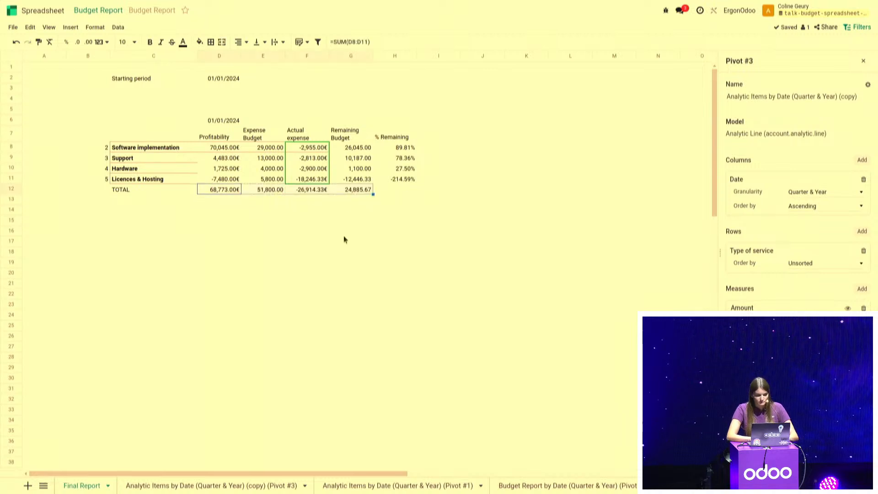
pyautogui.click(344, 239)
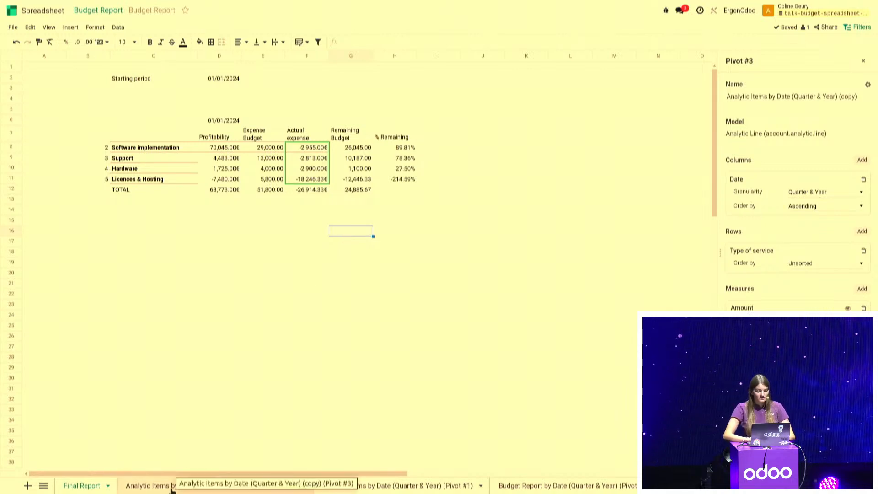
# Delete the sheet of the copied Analytic Items pivot (Pivot #3) and confirm the deletion
pyautogui.rightClick(172, 490)
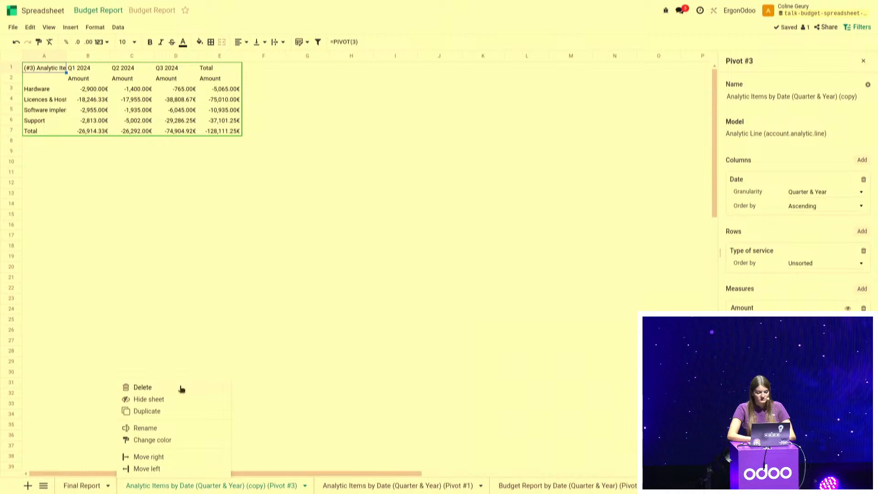
pyautogui.click(181, 388)
pyautogui.click(315, 277)
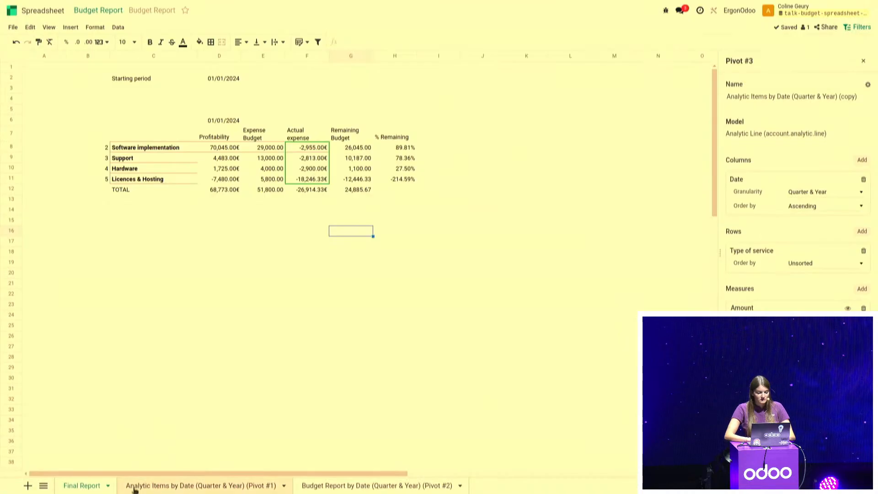
# Delete the Analytic Items (Pivot #1) and Budget Report (Pivot #2) sheets, confirming each deletion
pyautogui.rightClick(175, 482)
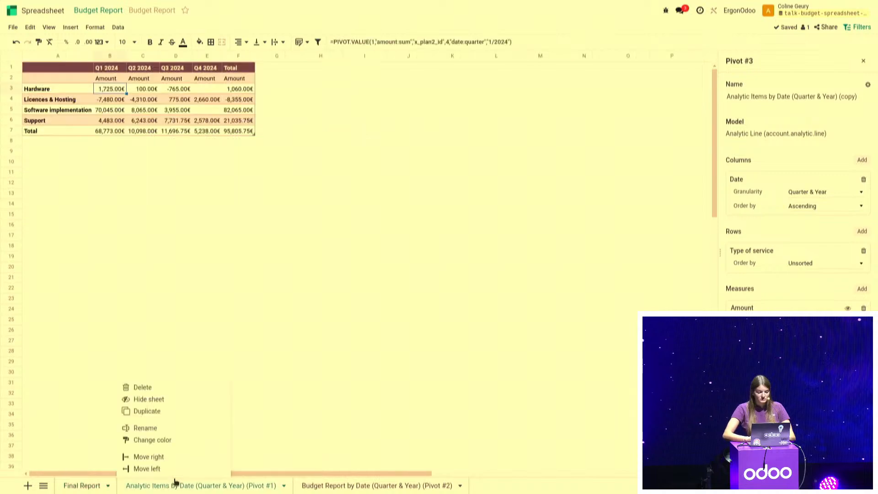
pyautogui.click(161, 387)
pyautogui.click(316, 276)
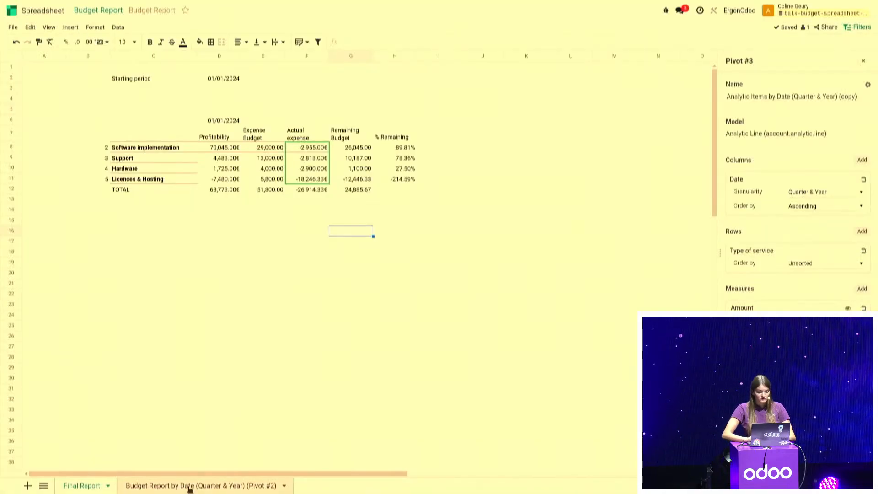
pyautogui.click(190, 487)
pyautogui.rightClick(185, 484)
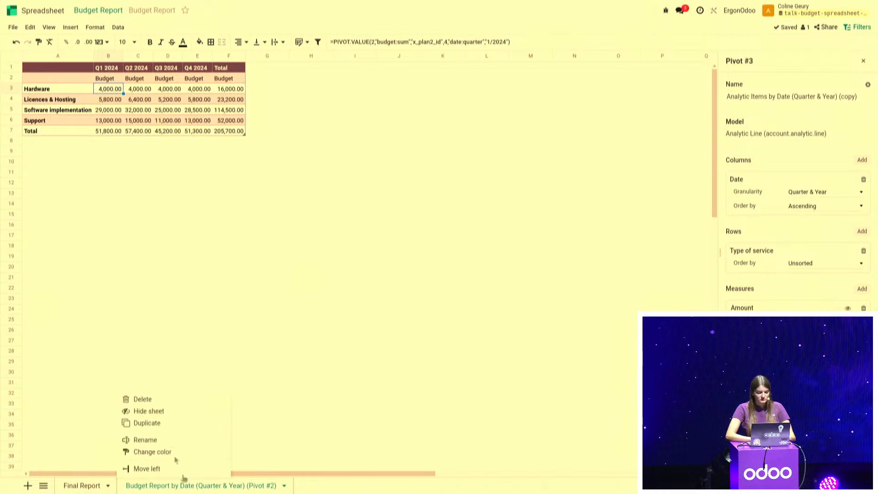
pyautogui.click(171, 399)
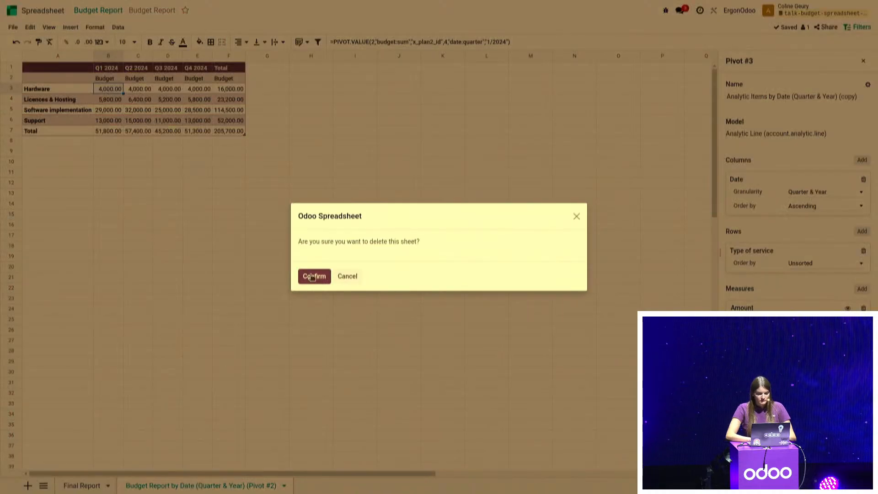
pyautogui.click(314, 276)
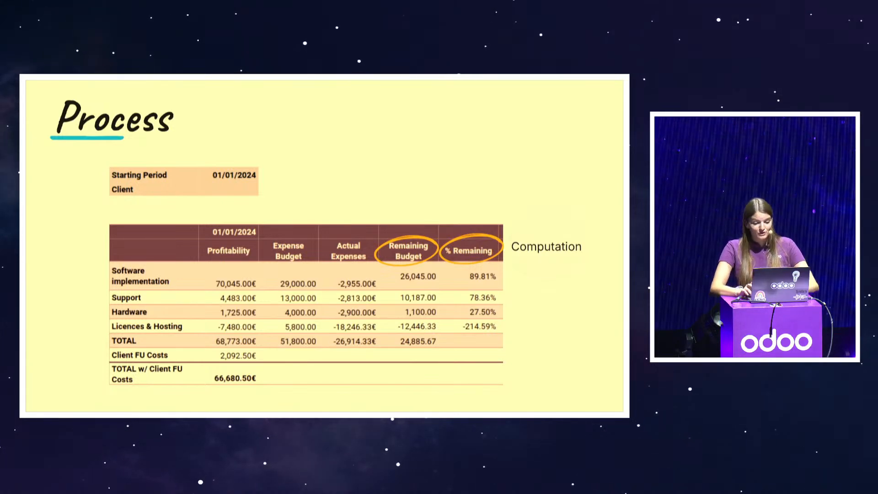
# Open the won CleanCity opportunity in the CRM app and examine its logged calls and emails
pyautogui.hotkey('ctrl', 'alt', 'Right')
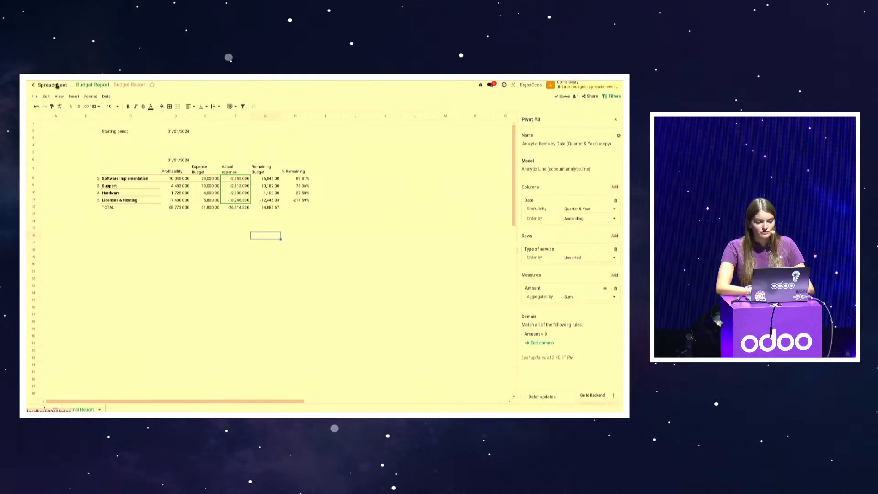
pyautogui.click(58, 86)
pyautogui.click(387, 149)
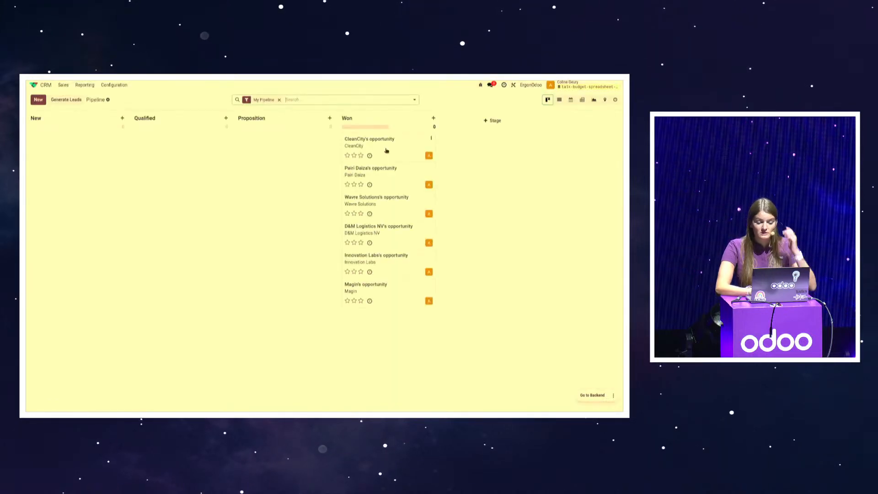
pyautogui.click(387, 150)
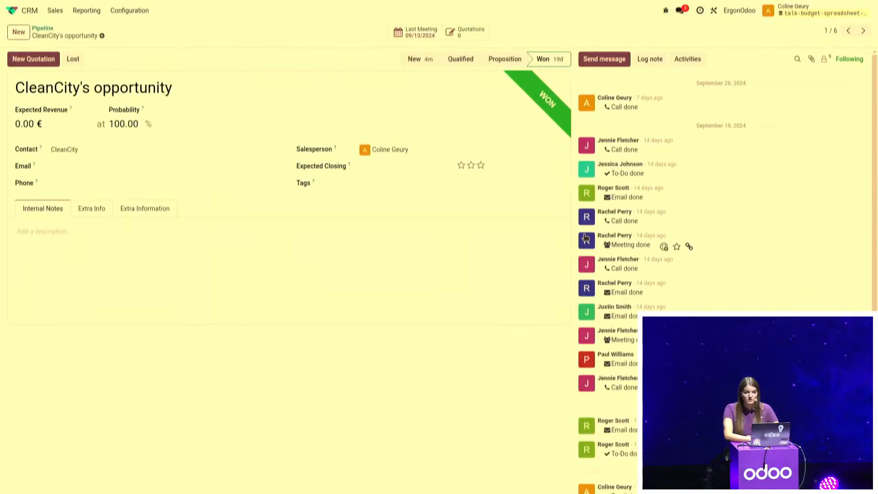
pyautogui.doubleClick(613, 149)
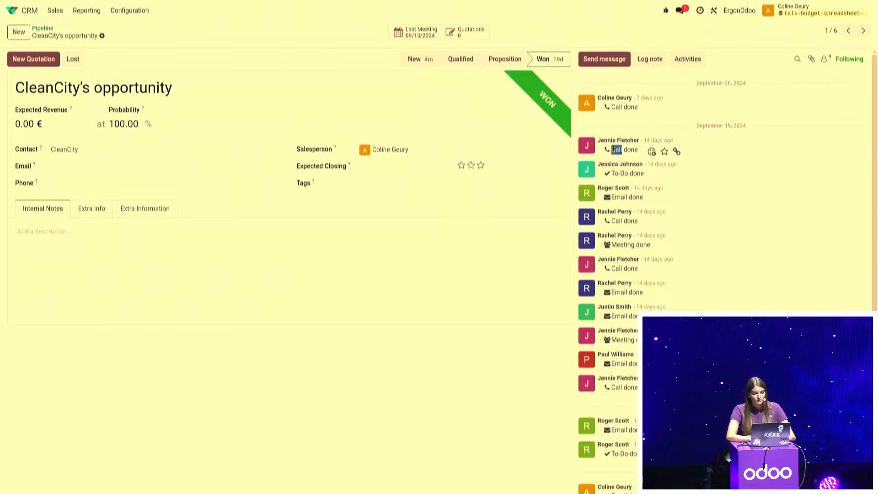
pyautogui.doubleClick(618, 197)
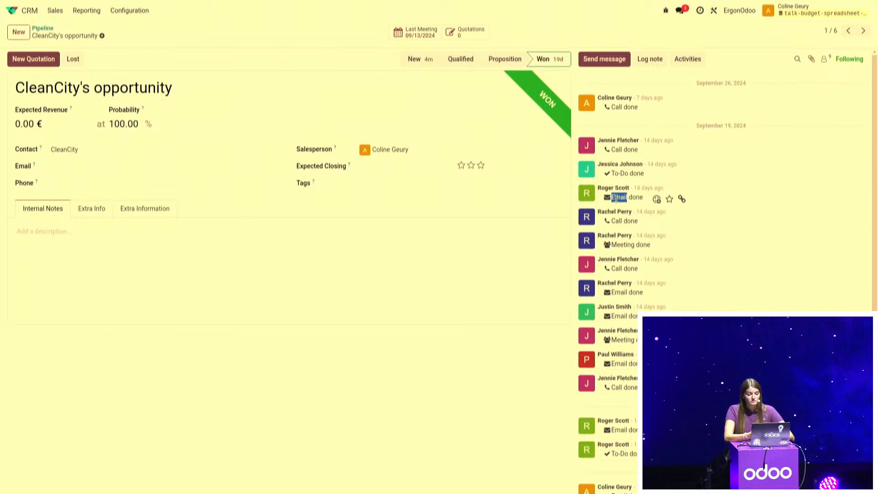
pyautogui.click(617, 151)
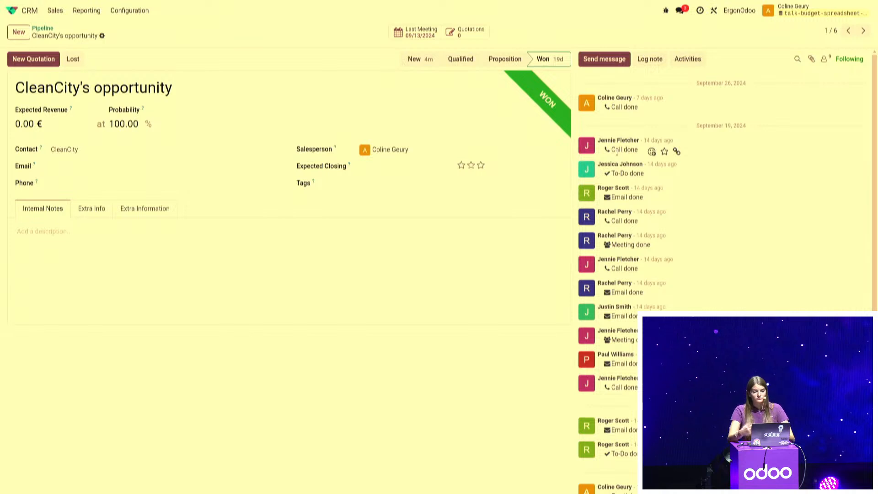
pyautogui.doubleClick(616, 197)
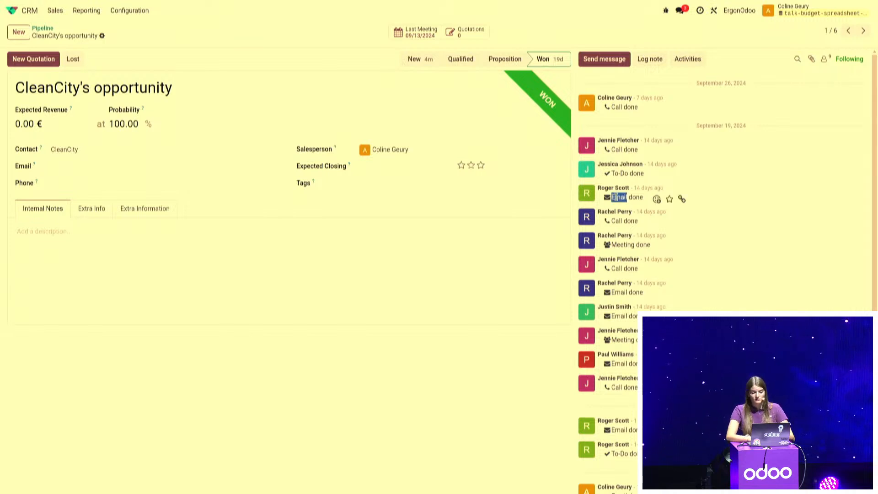
pyautogui.click(273, 53)
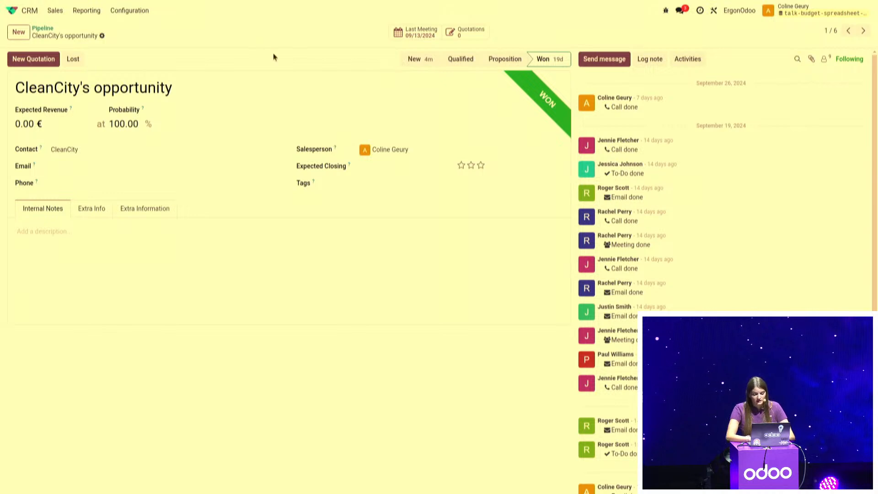
# Examine the Average Duration set on the Email and Call activity types in the CRM configuration
pyautogui.click(135, 11)
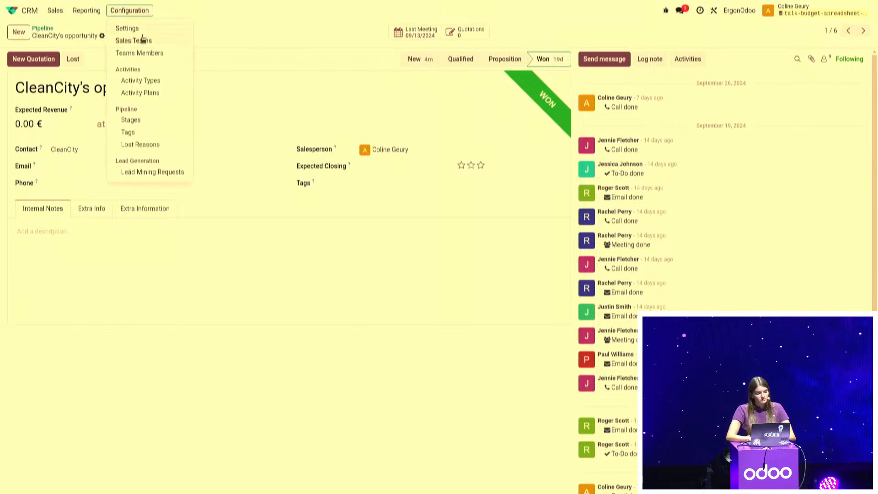
pyautogui.click(144, 81)
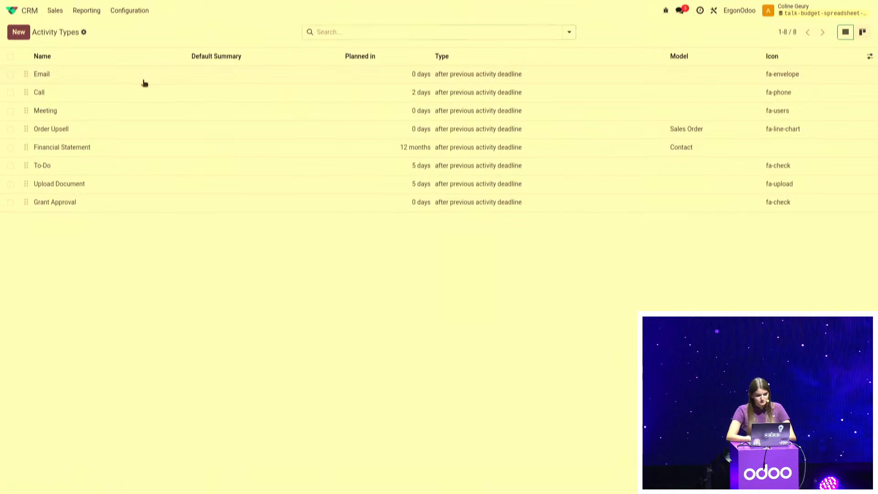
pyautogui.click(144, 80)
pyautogui.moveTo(361, 179); pyautogui.dragTo(397, 181)
pyautogui.click(394, 358)
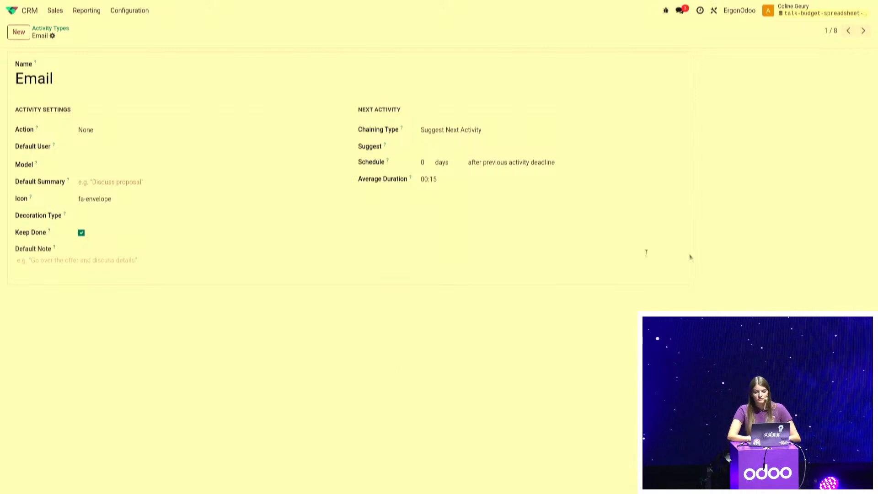
pyautogui.click(864, 32)
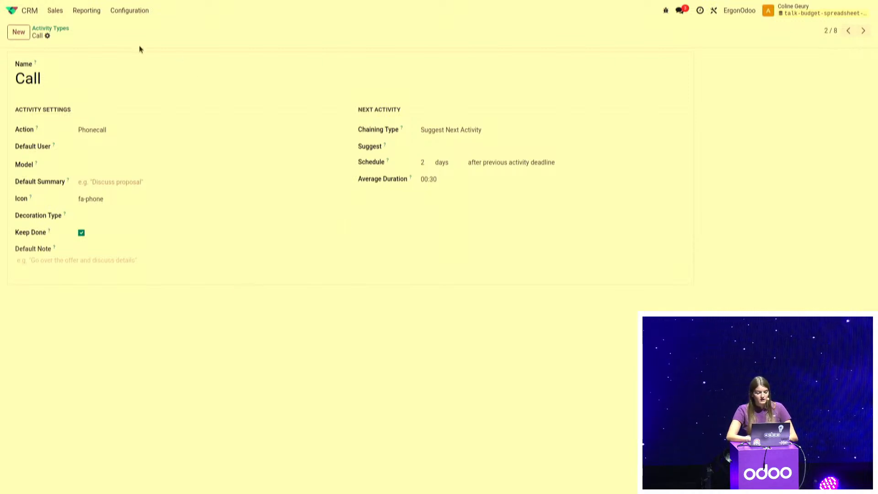
# Open the CRM Activities report as a pivot and collapse its default column and row groupings
pyautogui.click(86, 17)
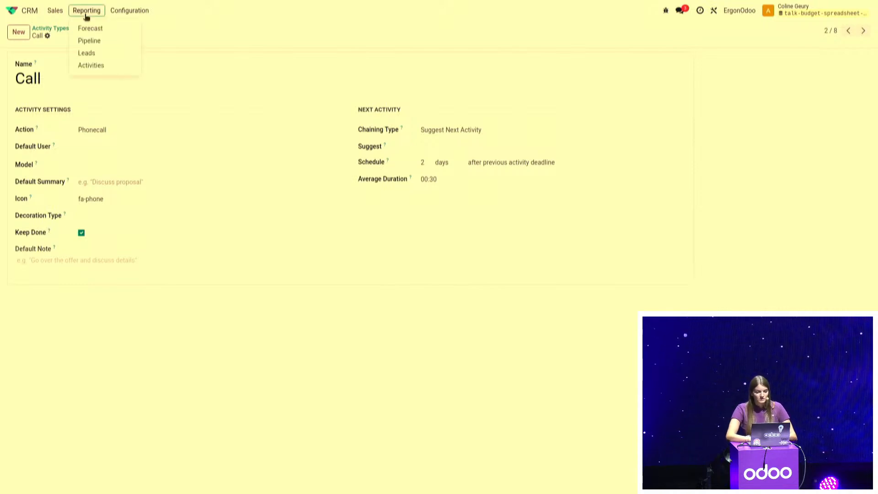
pyautogui.click(90, 67)
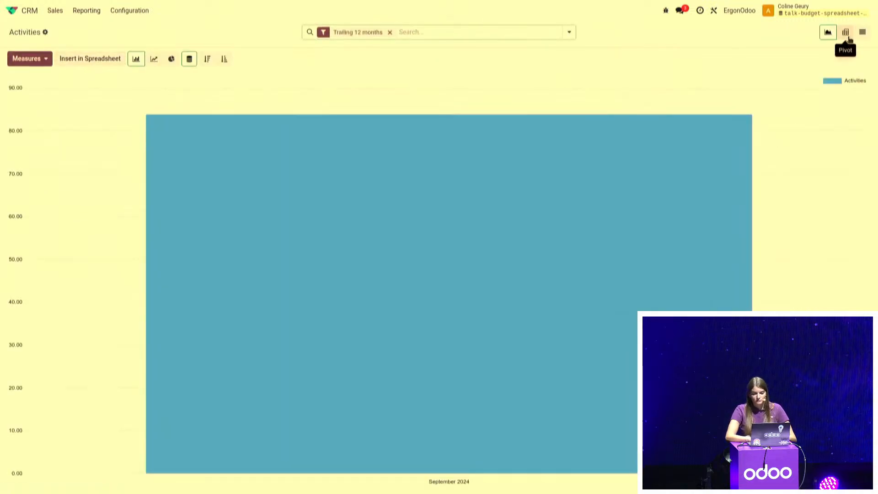
pyautogui.click(846, 35)
pyautogui.click(85, 83)
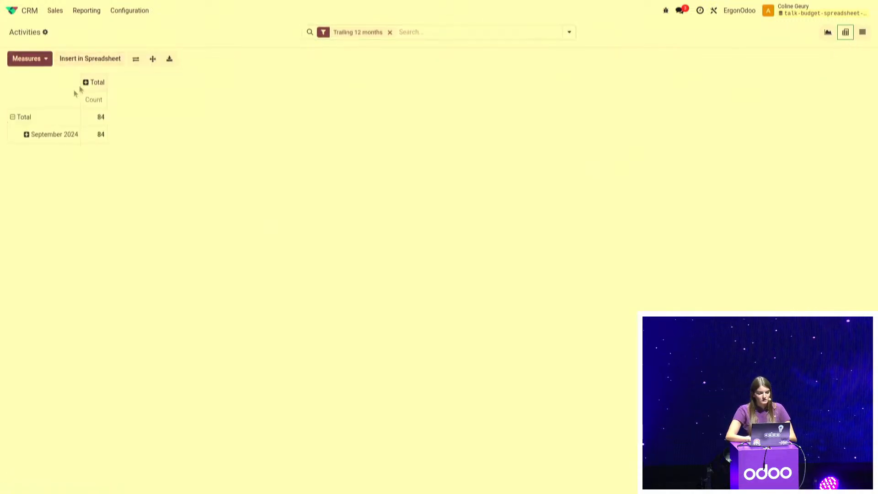
pyautogui.click(24, 118)
# Group the activities pivot's columns by Closed Date per quarter
pyautogui.click(39, 83)
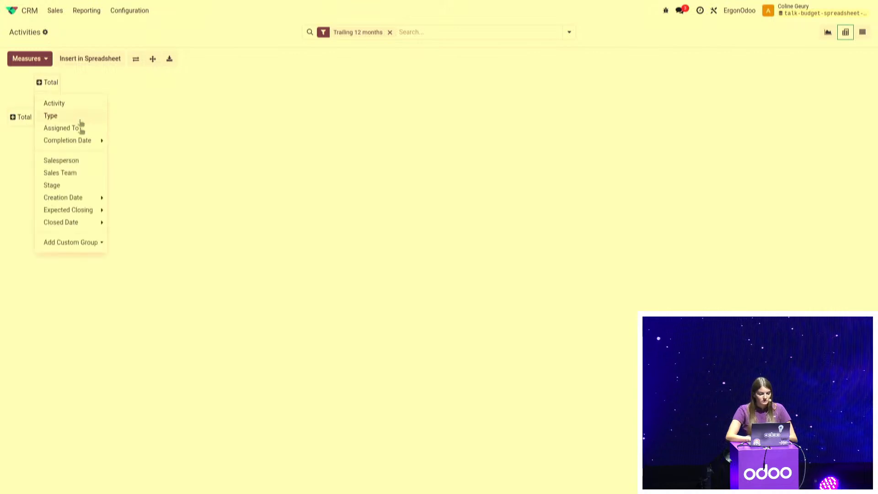
pyautogui.moveTo(73, 224)
pyautogui.click(123, 234)
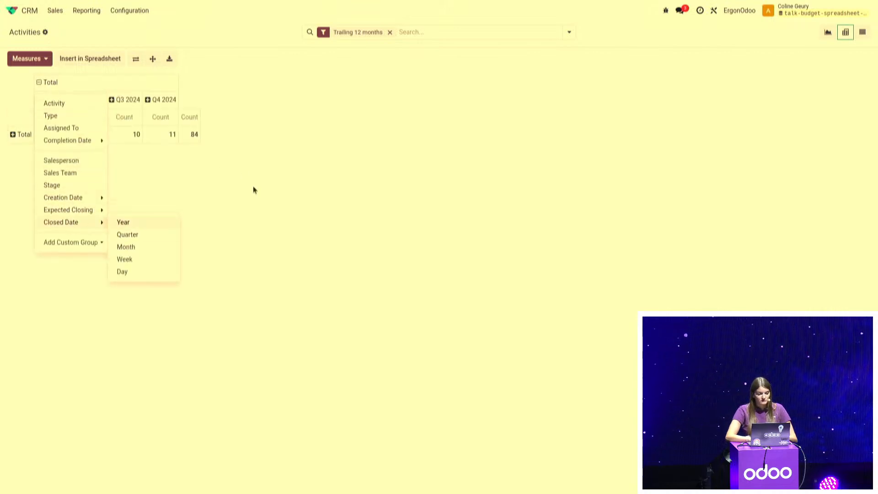
# Group the activities pivot's rows by Assigned To, subdivided by activity type for each person
pyautogui.click(12, 136)
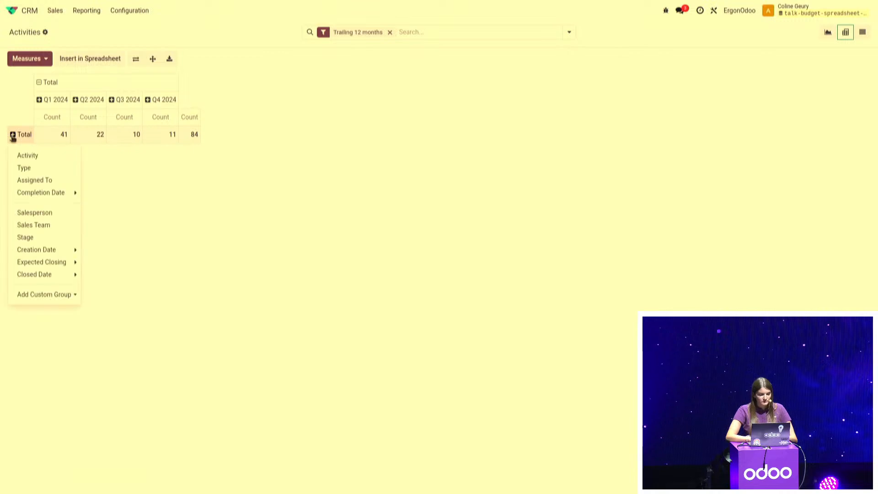
pyautogui.click(25, 181)
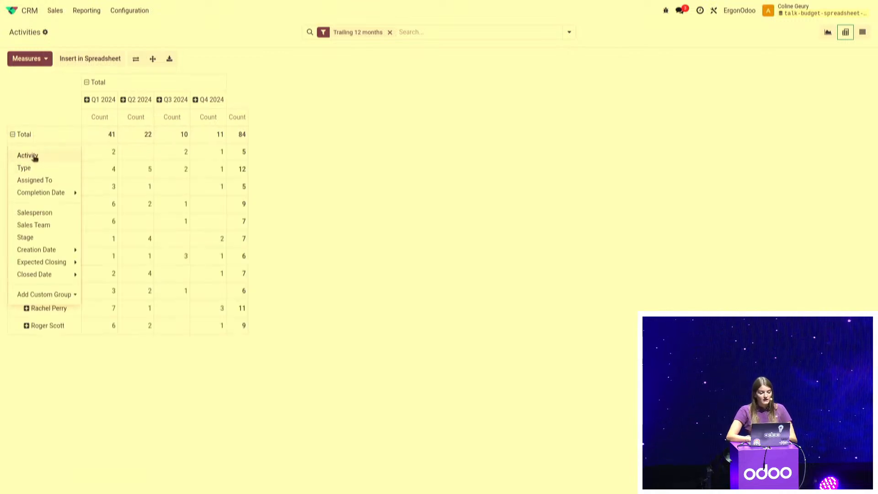
pyautogui.click(298, 196)
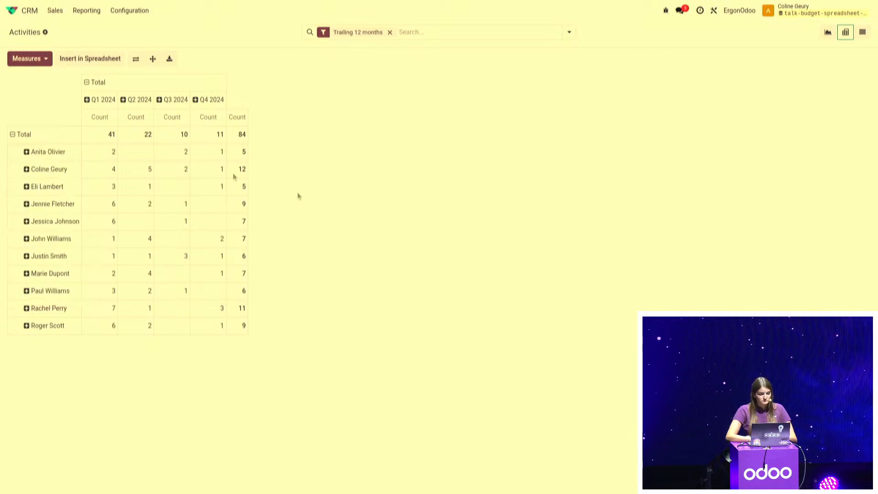
pyautogui.click(27, 157)
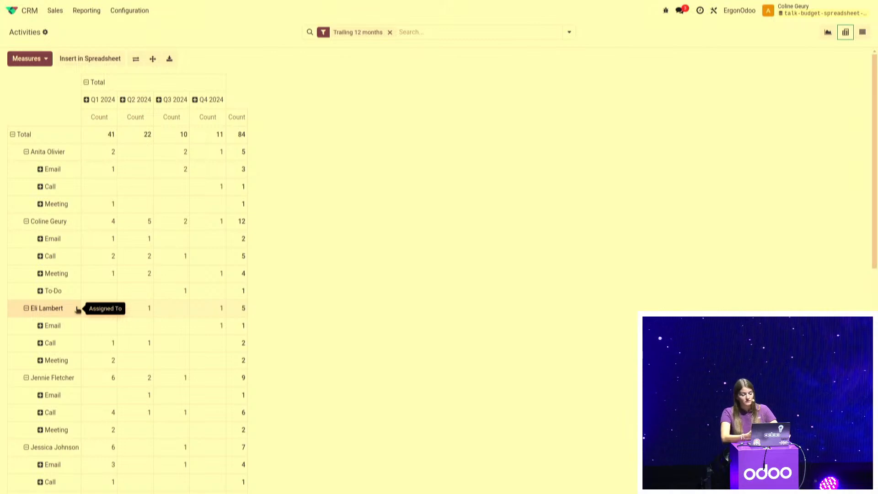
# Insert the activities pivot into the Budget Report spreadsheet
pyautogui.click(108, 62)
pyautogui.click(355, 259)
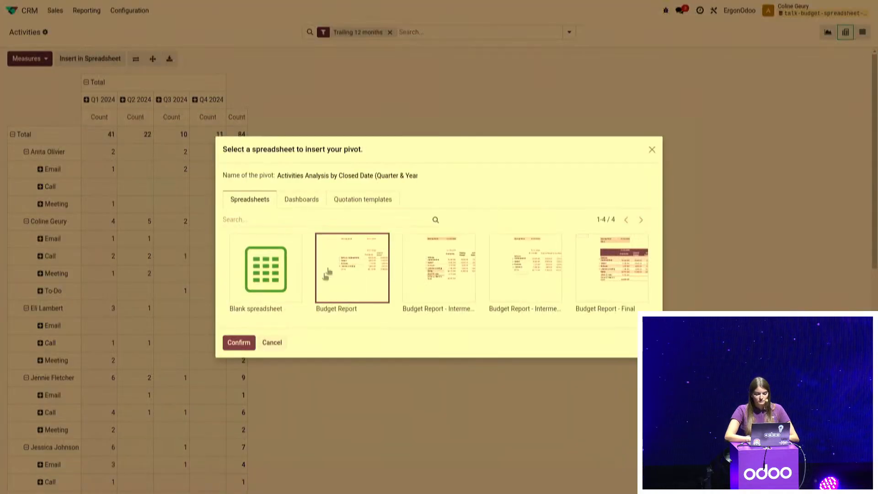
pyautogui.click(237, 343)
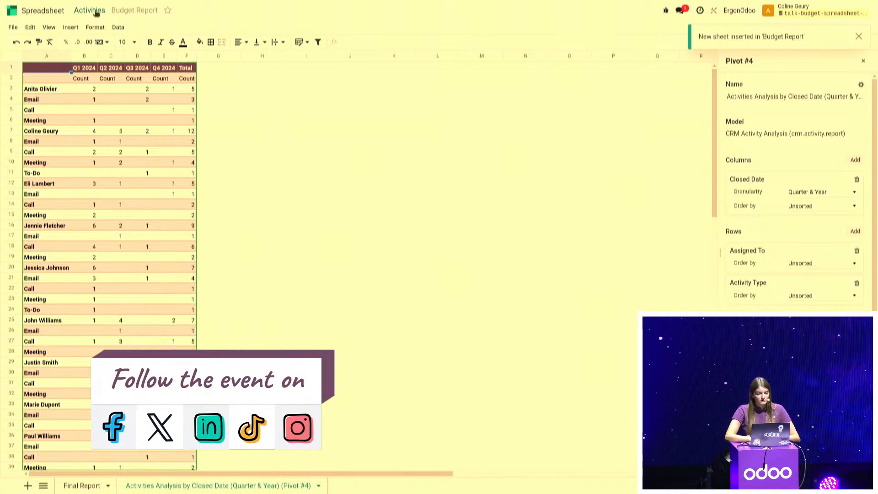
# Insert the CRM Activity Types list with its first 8 records into the Budget Report spreadsheet
pyautogui.click(95, 11)
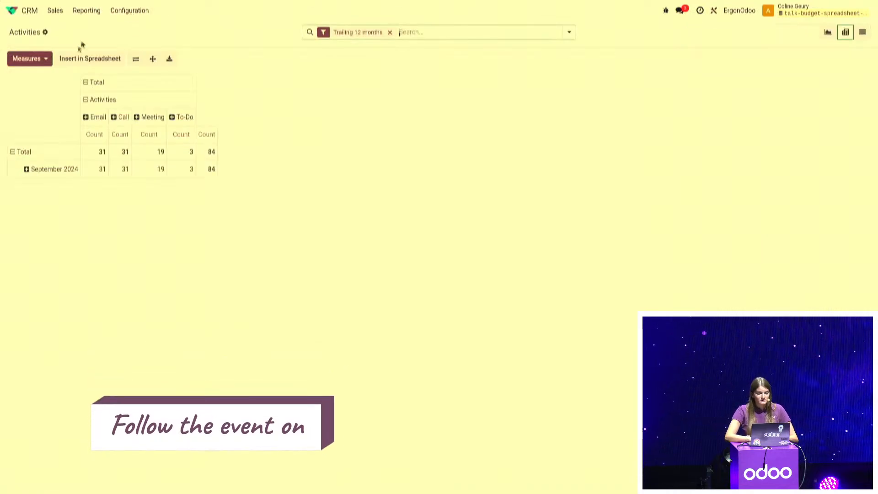
pyautogui.click(137, 10)
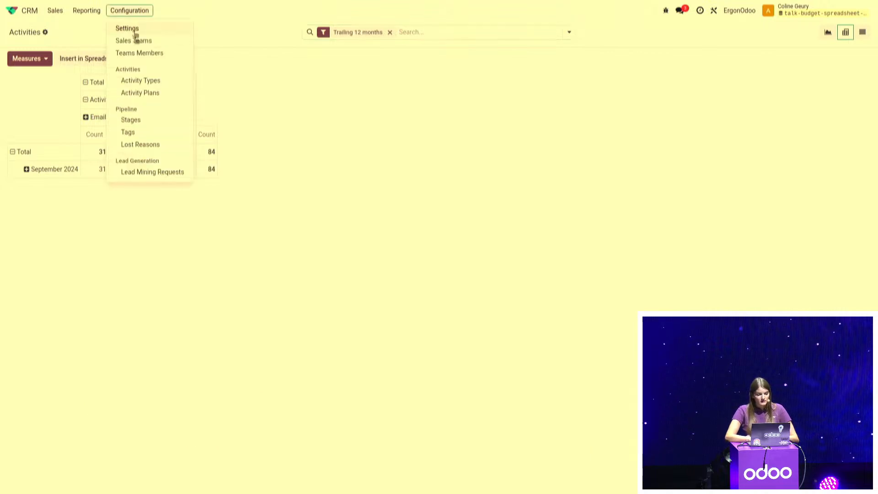
pyautogui.click(147, 84)
pyautogui.click(83, 32)
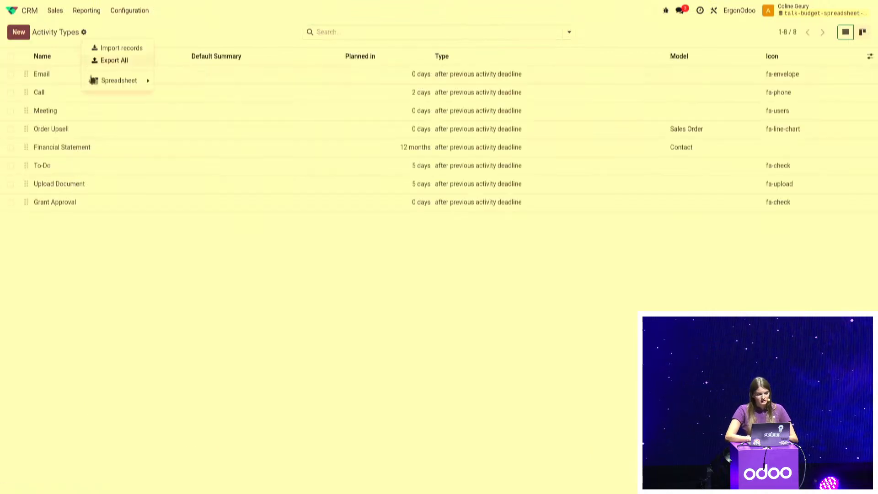
pyautogui.moveTo(96, 81)
pyautogui.click(185, 93)
pyautogui.click(345, 280)
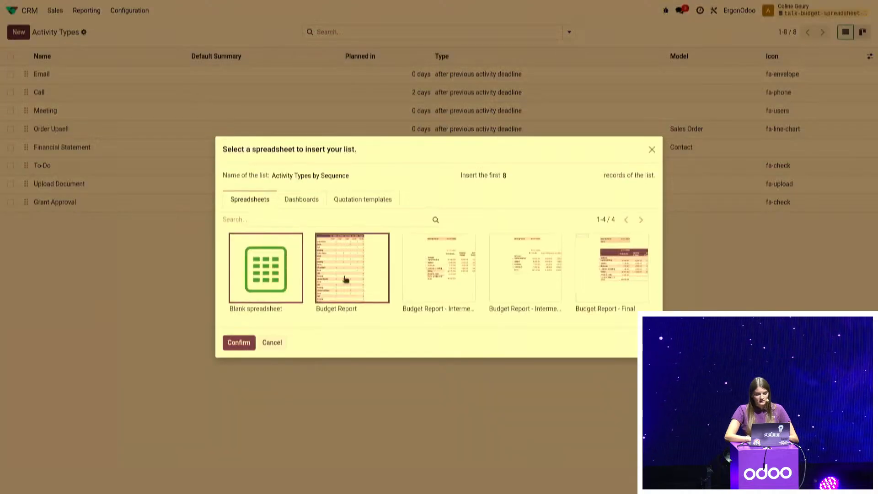
pyautogui.click(235, 349)
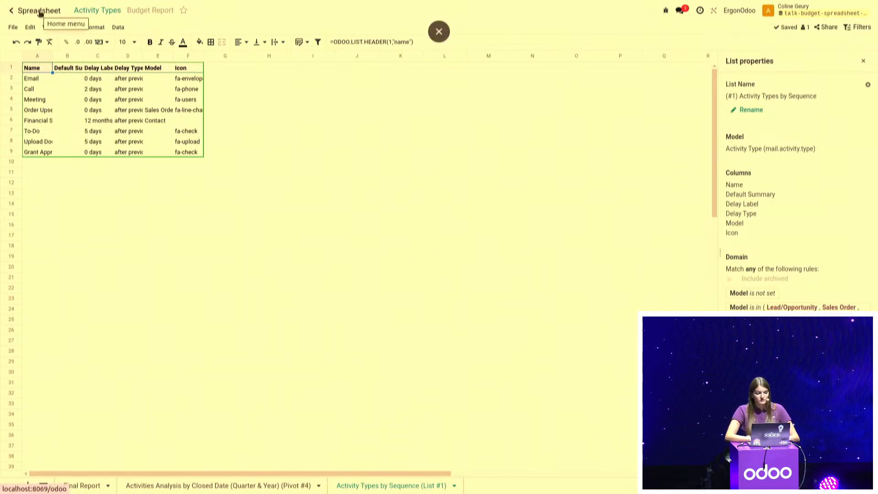
# Examine the hourly cost in the HR settings of the first employee's record in the Employees app
pyautogui.click(39, 11)
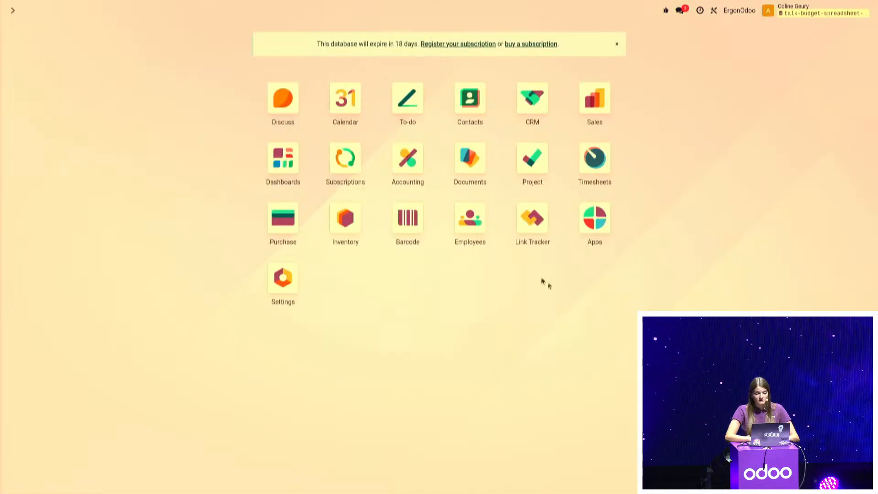
pyautogui.click(473, 224)
pyautogui.click(206, 94)
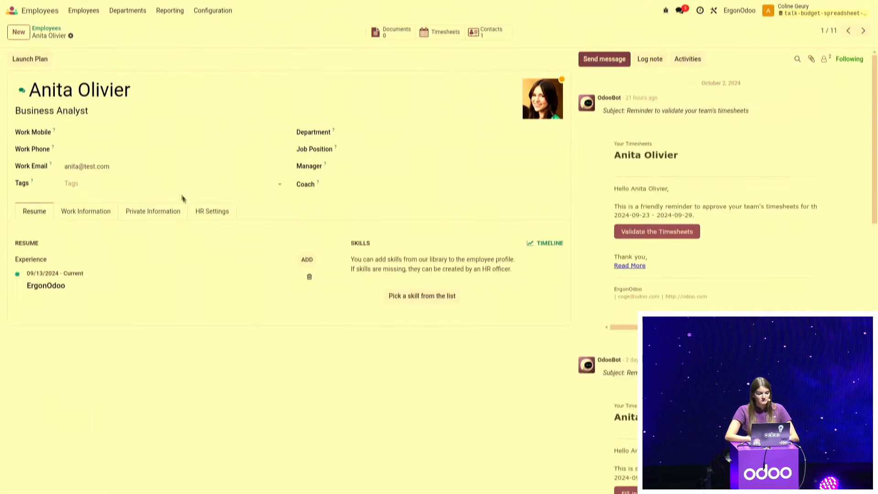
pyautogui.click(201, 212)
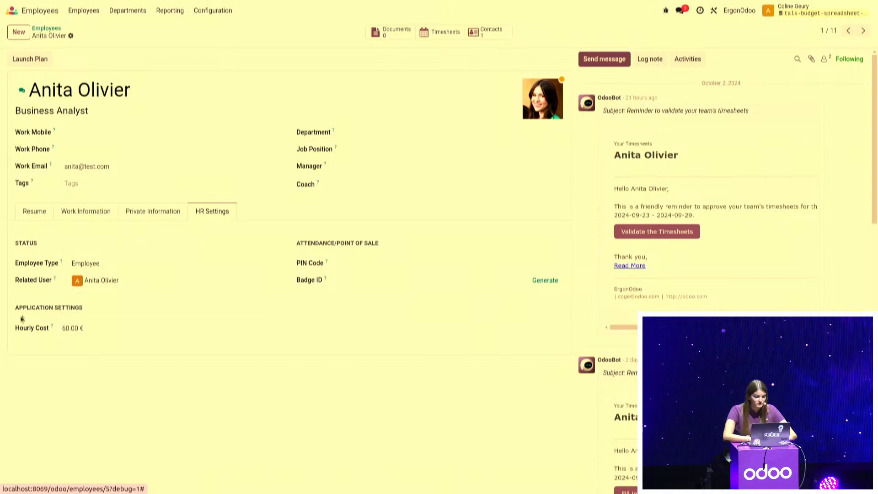
pyautogui.moveTo(11, 328); pyautogui.dragTo(89, 333)
pyautogui.click(126, 411)
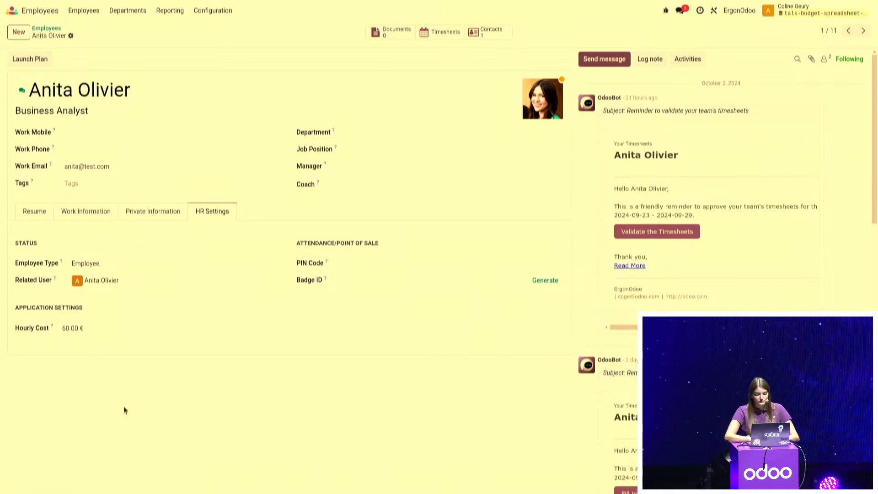
# Insert the Employees list with its first 11 records into the Budget Report spreadsheet
pyautogui.click(48, 28)
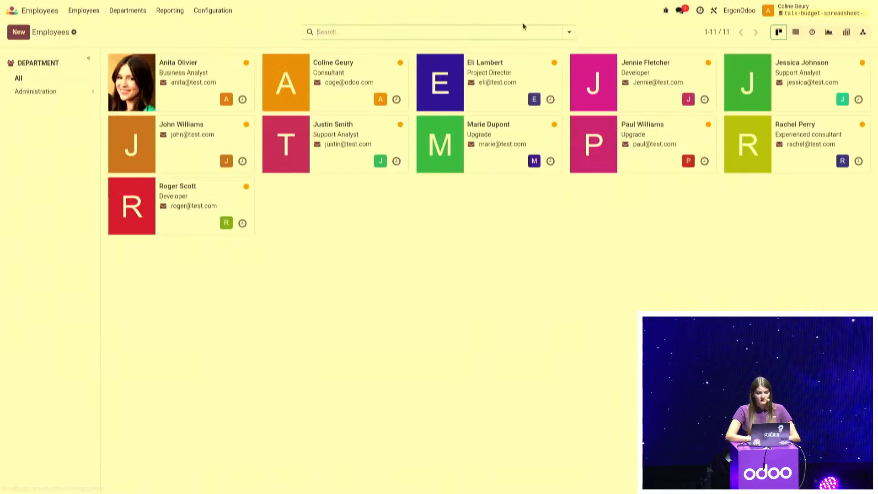
pyautogui.click(795, 32)
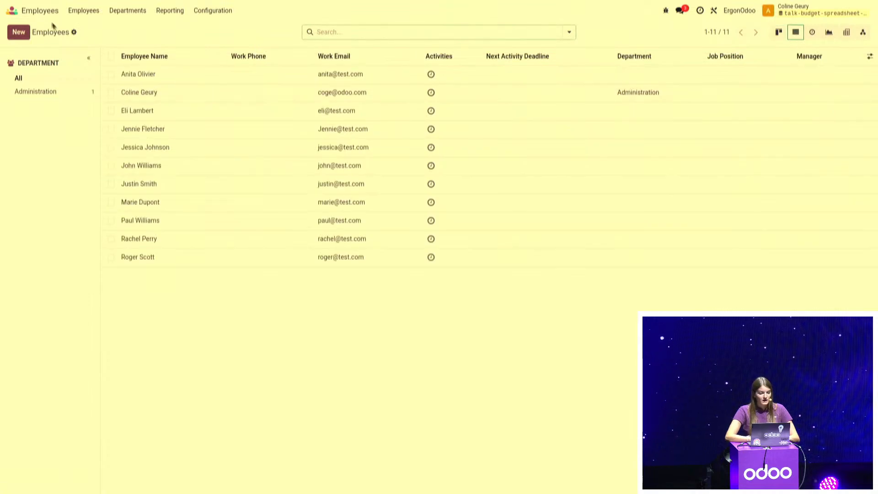
pyautogui.click(73, 32)
pyautogui.moveTo(89, 80)
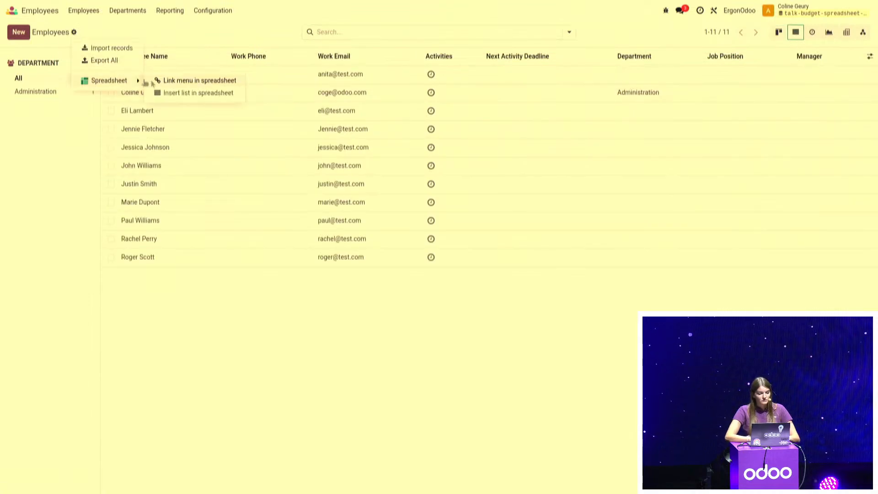
pyautogui.click(172, 93)
pyautogui.click(359, 267)
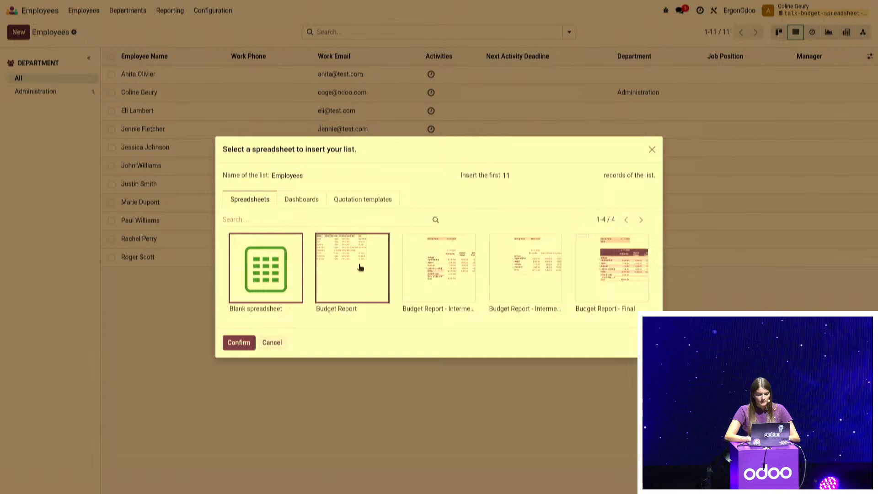
pyautogui.click(240, 340)
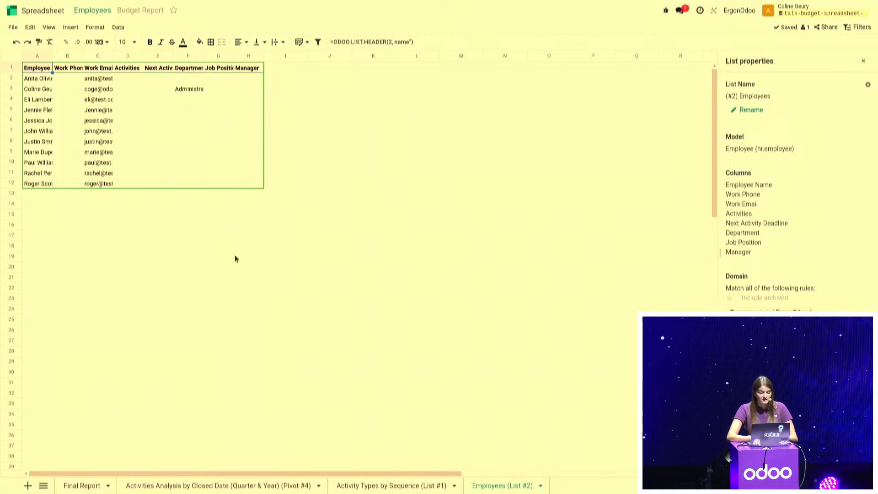
# Replace the Work Phone header field in cell B1 of the Employees sheet with hourly_cost
pyautogui.click(69, 72)
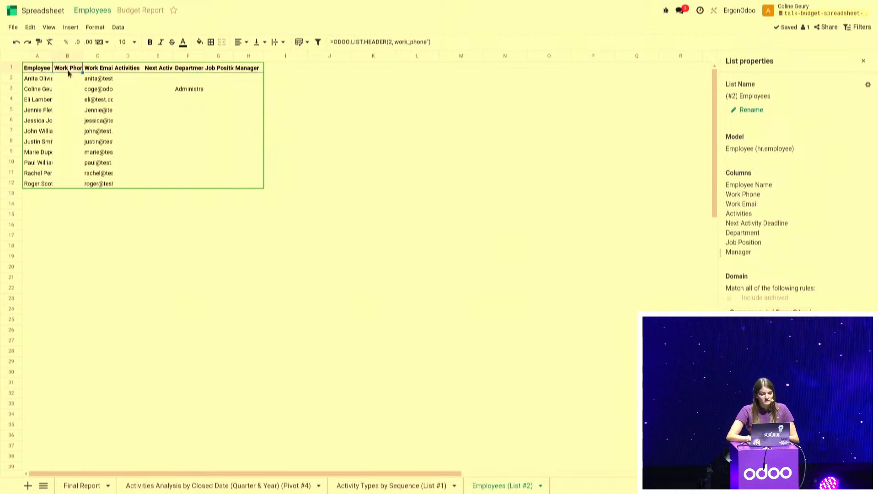
pyautogui.click(416, 42)
pyautogui.doubleClick(416, 41)
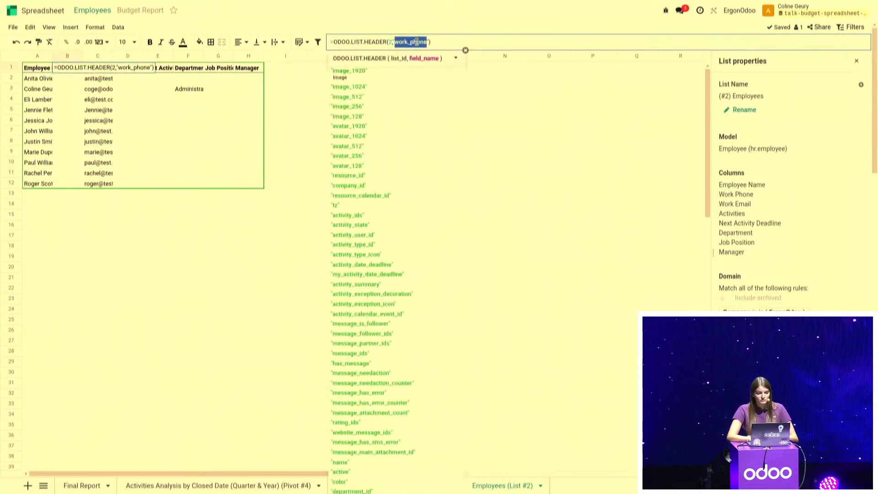
pyautogui.write('hour')
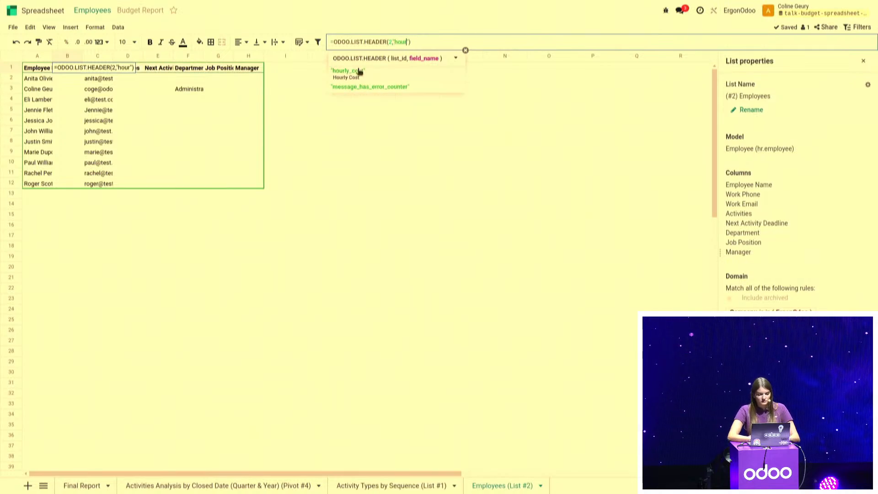
pyautogui.click(359, 70)
pyautogui.press('Return')
# Fill the hourly cost formula from B1 down through row 12 for all listed employees
pyautogui.click(59, 71)
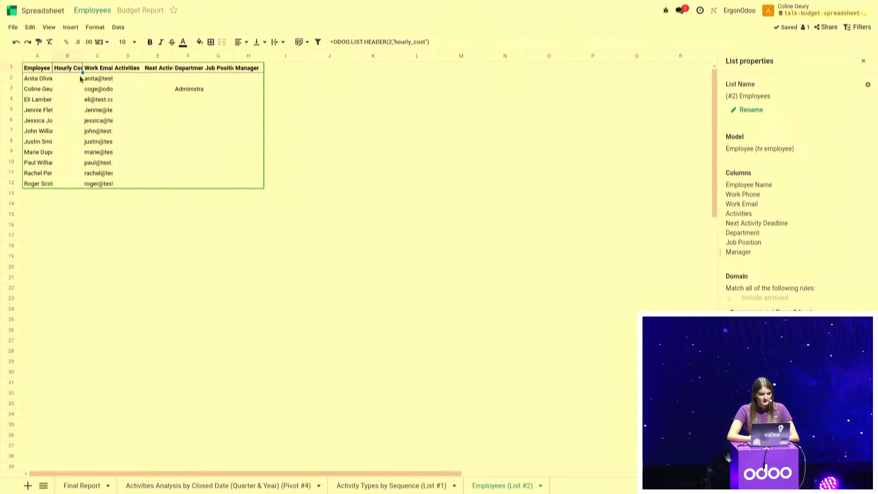
pyautogui.moveTo(83, 72); pyautogui.dragTo(80, 184)
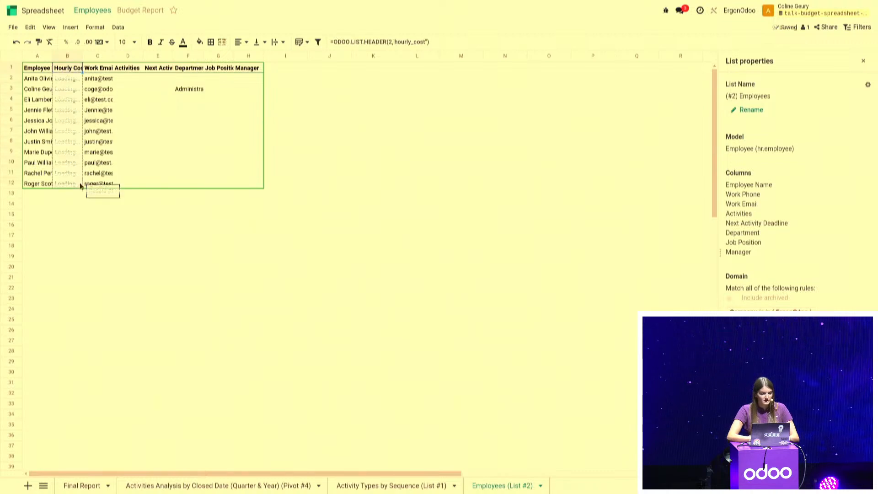
pyautogui.click(36, 79)
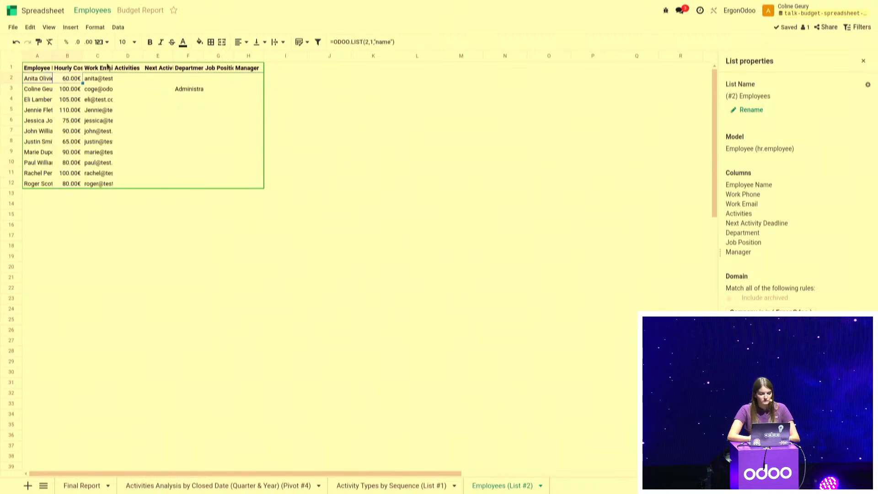
# Delete columns C to H from the Employees sheet
pyautogui.moveTo(105, 56); pyautogui.dragTo(233, 85)
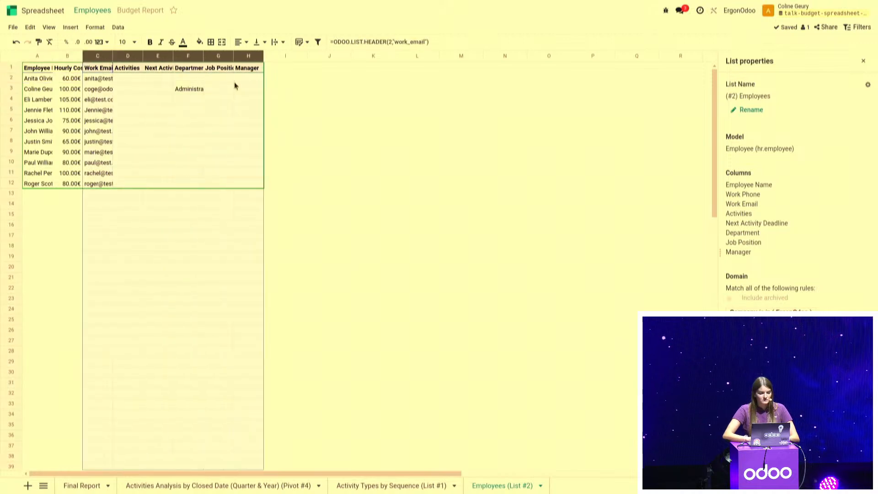
pyautogui.rightClick(235, 86)
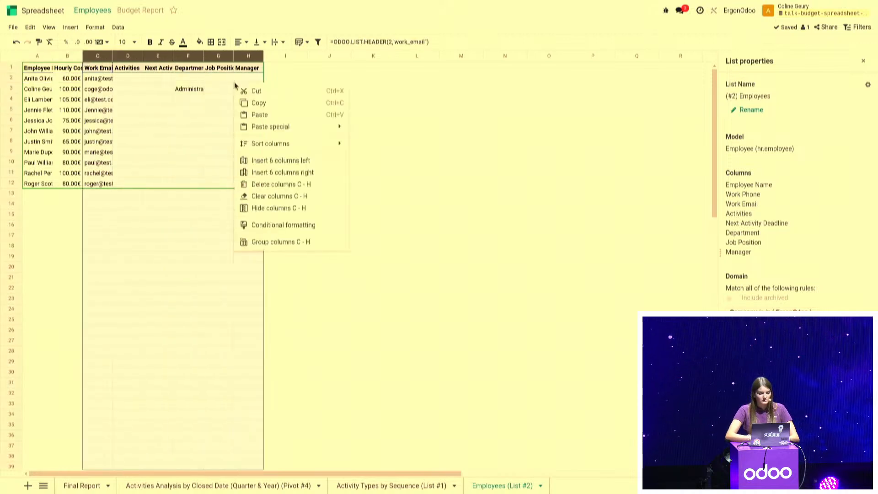
pyautogui.click(273, 184)
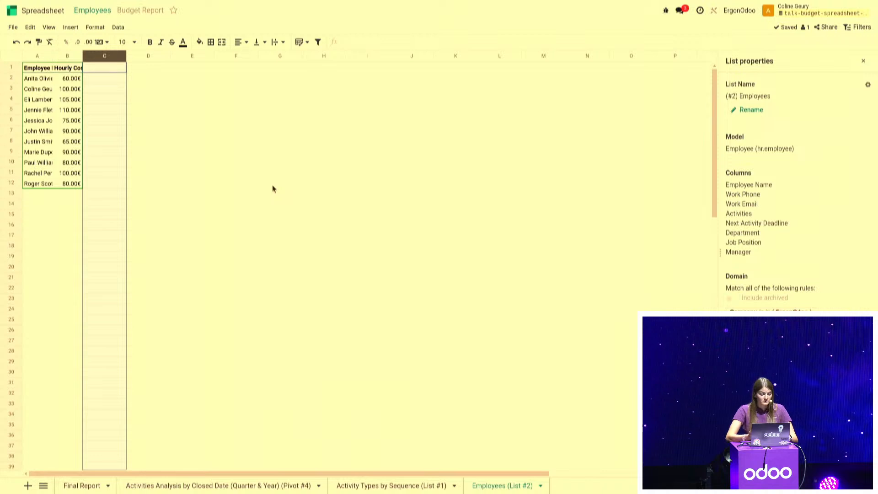
pyautogui.click(403, 350)
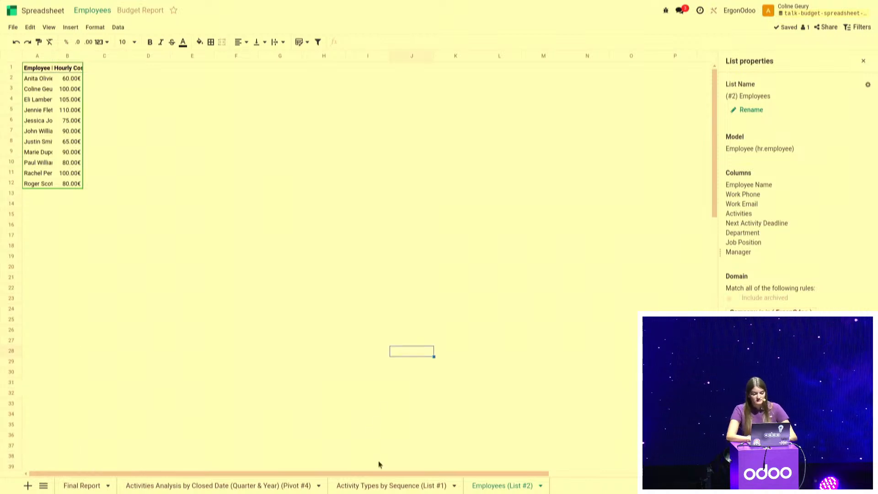
# Replace the Default Summary header field in cell B1 of the Activity Types sheet with x_studio_average_duration
pyautogui.click(368, 488)
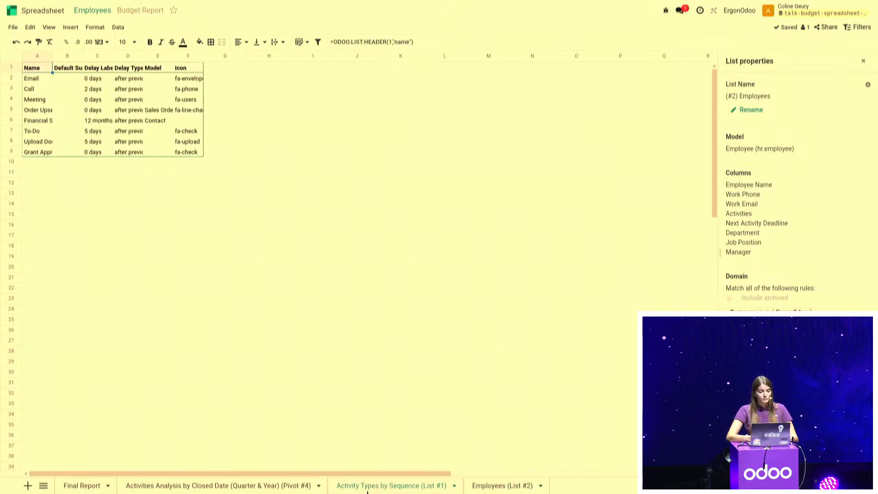
pyautogui.click(74, 69)
pyautogui.doubleClick(407, 42)
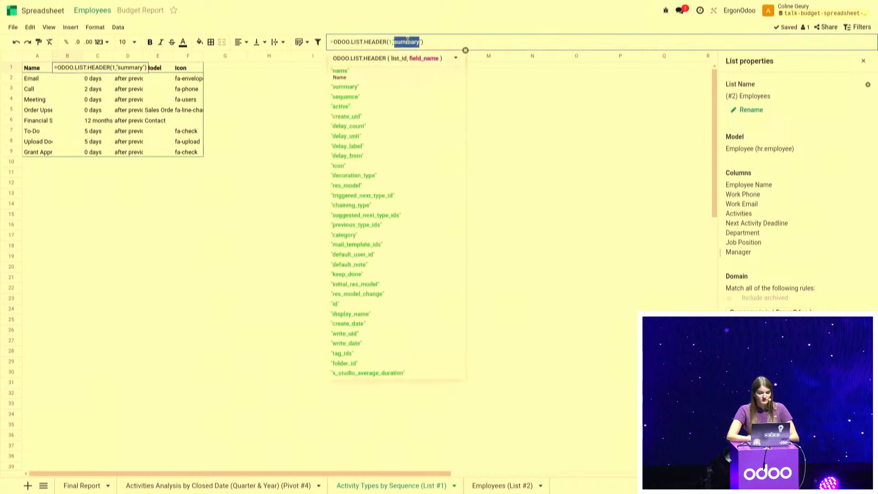
pyautogui.write('dur')
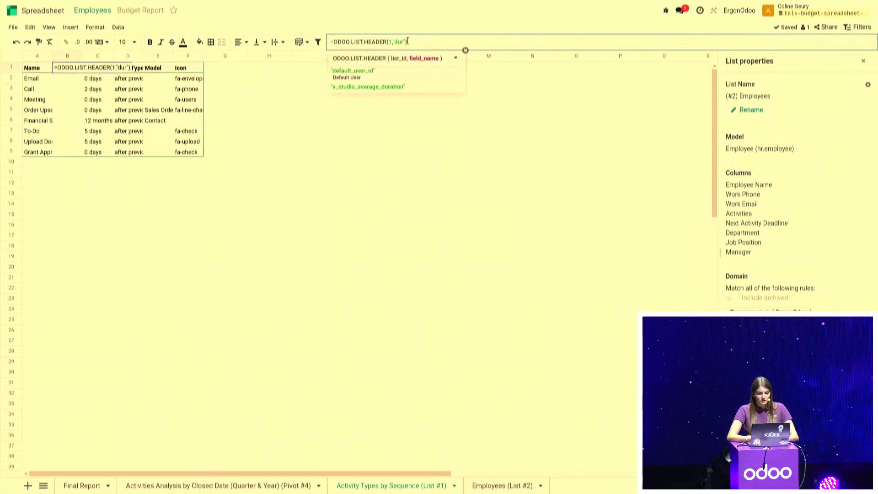
pyautogui.press('Down')
pyautogui.press('Tab')
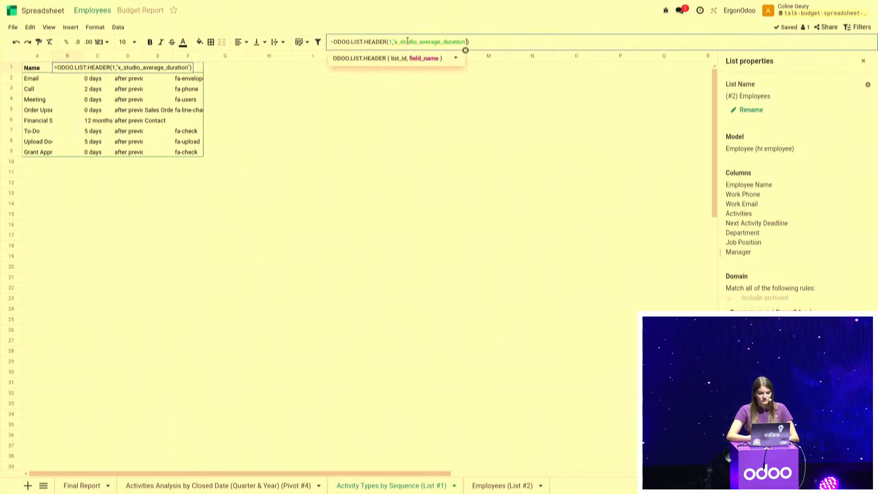
pyautogui.press('Return')
# Fill the average duration formula from B1 down through row 9 for all activity types
pyautogui.click(70, 68)
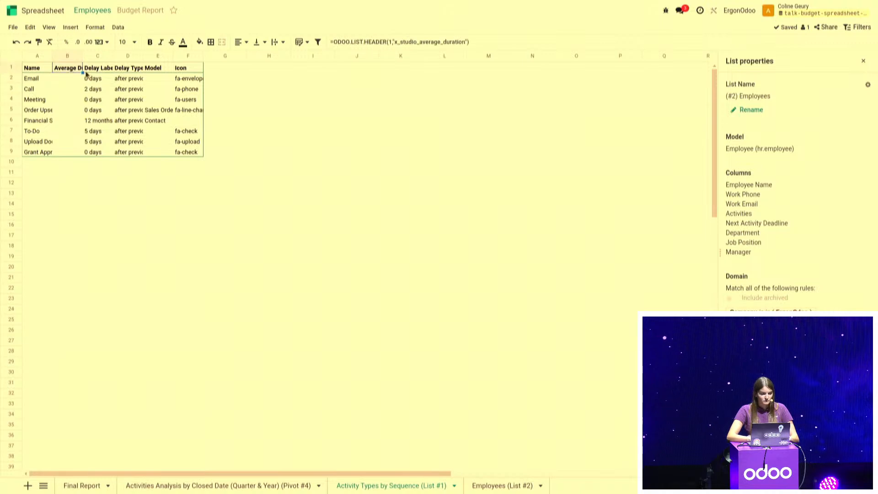
pyautogui.moveTo(83, 72); pyautogui.dragTo(71, 151)
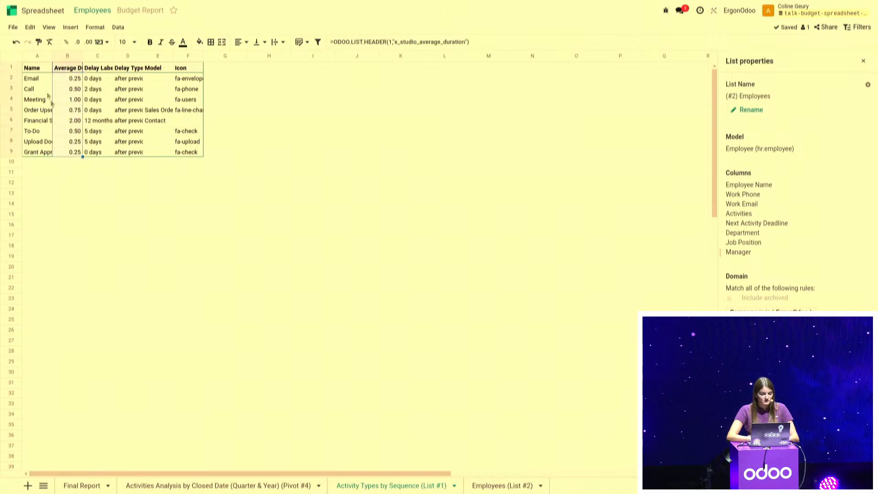
pyautogui.click(71, 80)
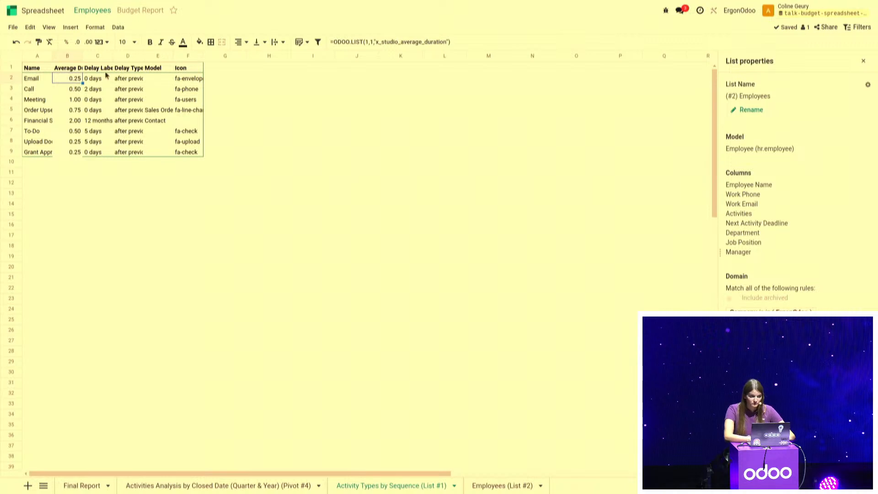
# Delete columns C to F from the Activity Types sheet
pyautogui.moveTo(97, 55); pyautogui.dragTo(188, 60)
pyautogui.rightClick(183, 97)
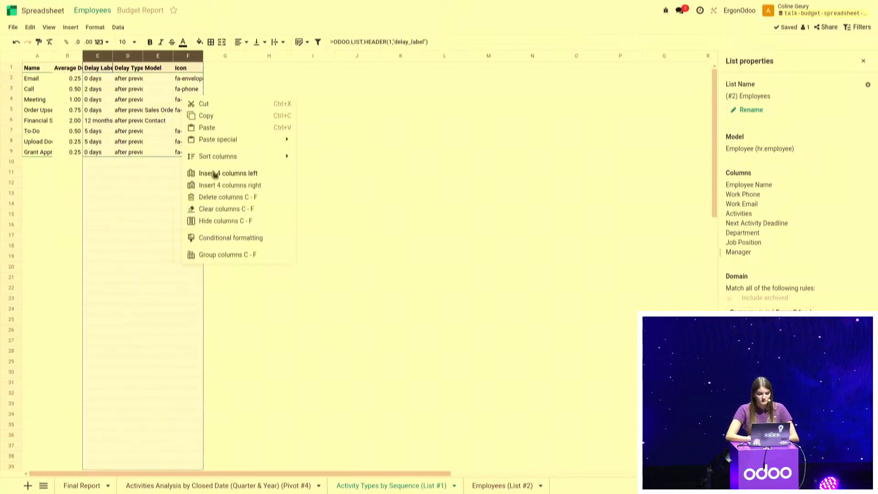
pyautogui.click(227, 201)
pyautogui.click(227, 203)
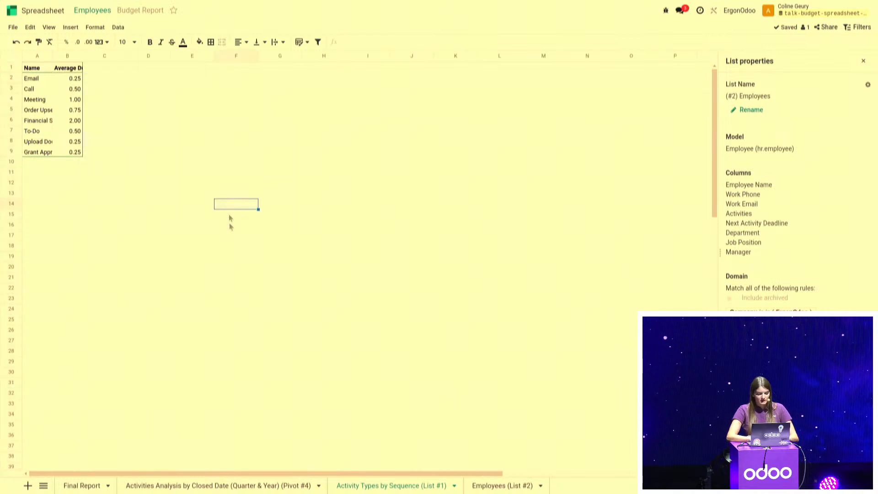
# Switch to the Activities Analysis by Closed Date pivot sheet
pyautogui.click(219, 488)
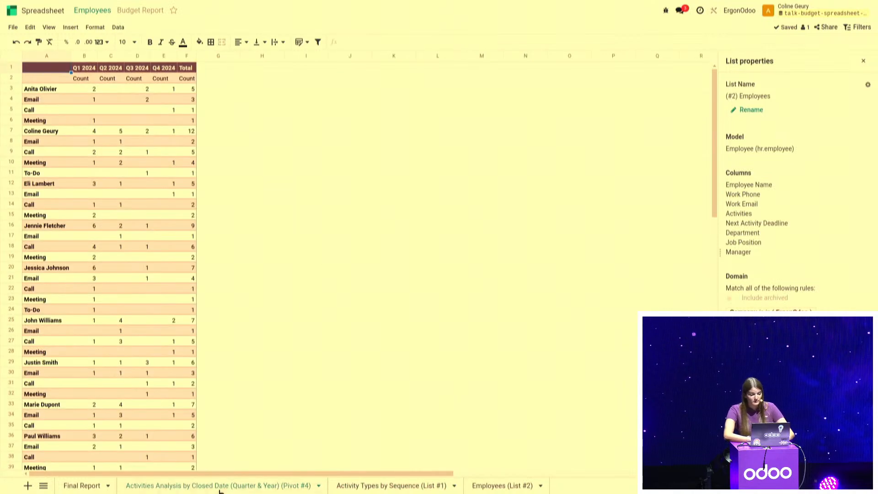
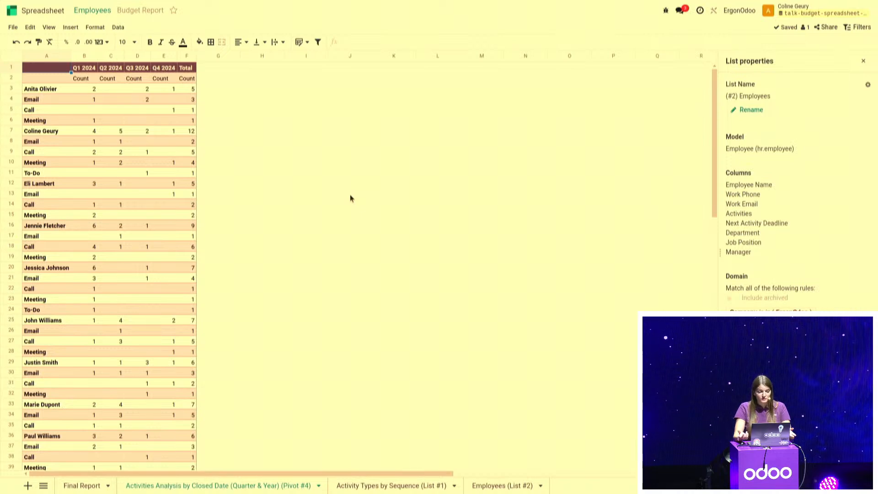
# Insert the dynamic version of the activities analysis pivot in cell H1 with the formula =PIVOT(4)
pyautogui.click(88, 93)
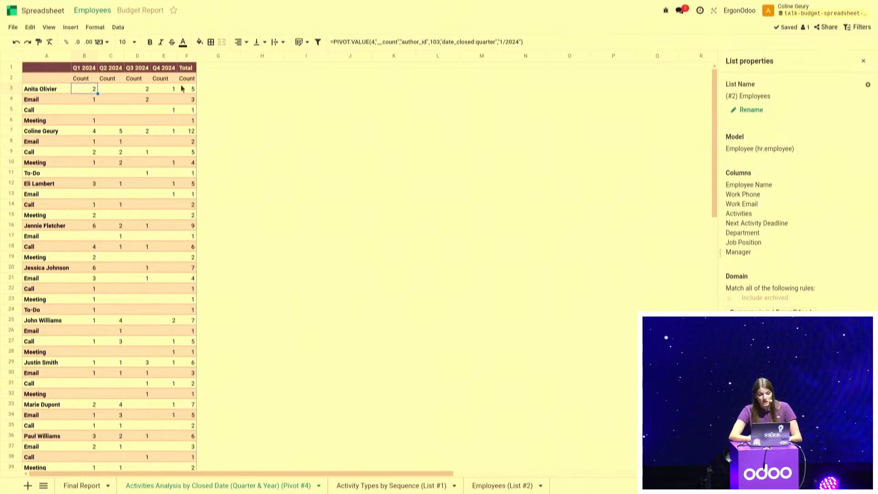
pyautogui.click(270, 71)
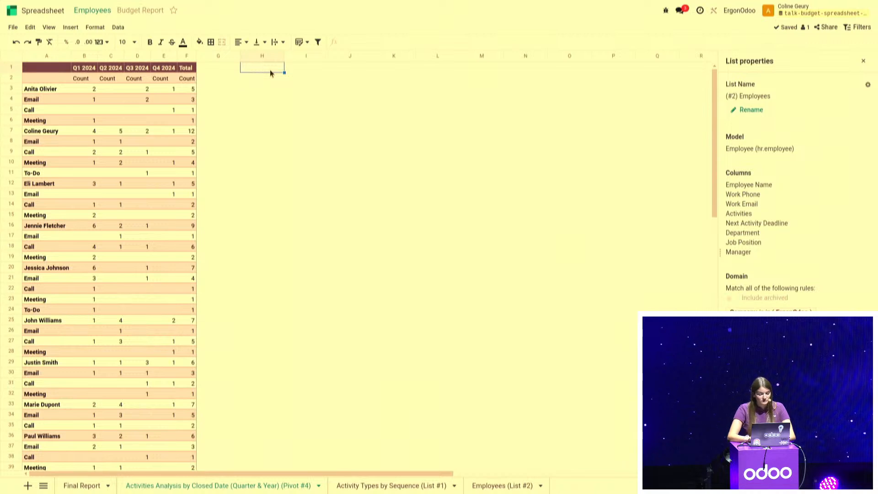
pyautogui.write('=I')
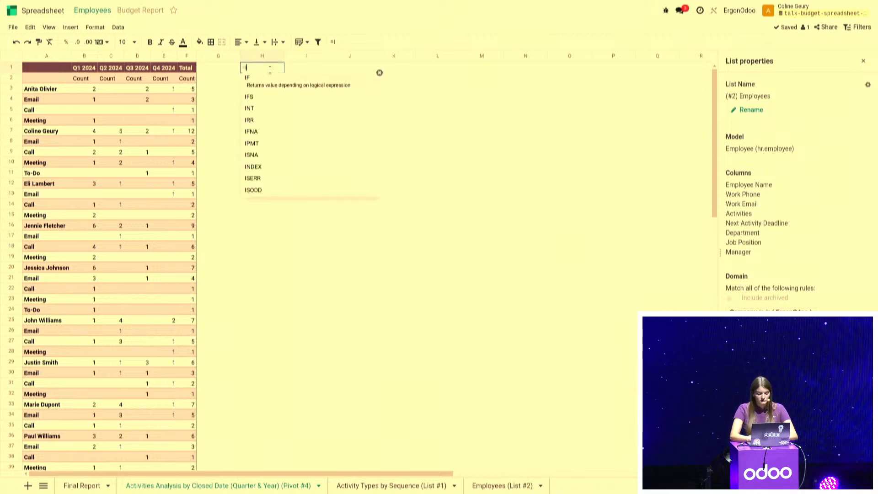
pyautogui.press('BackSpace')
pyautogui.write('piv')
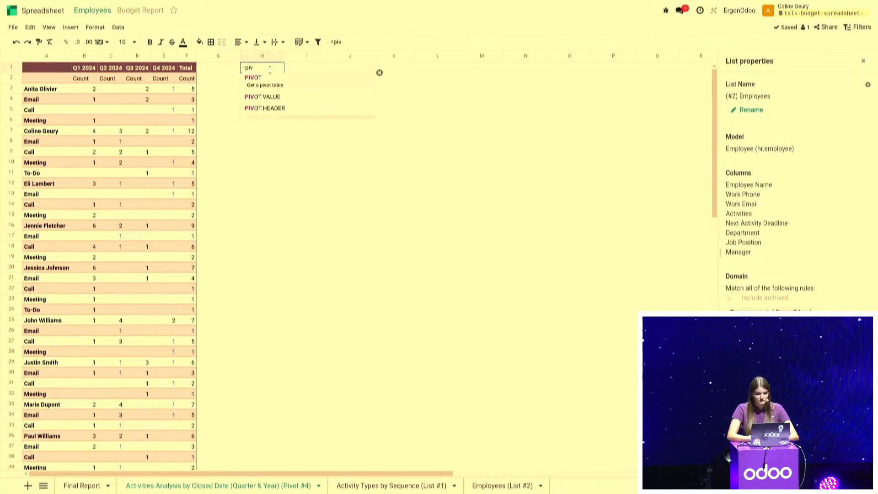
pyautogui.click(272, 80)
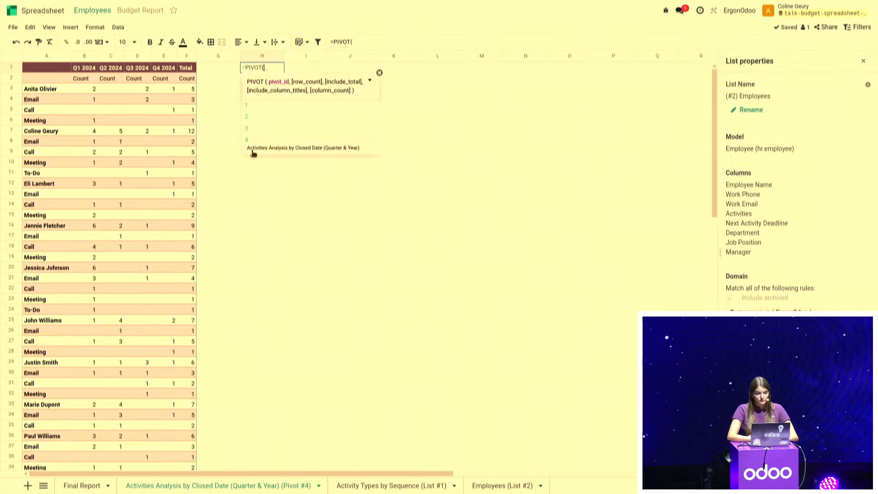
pyautogui.click(256, 152)
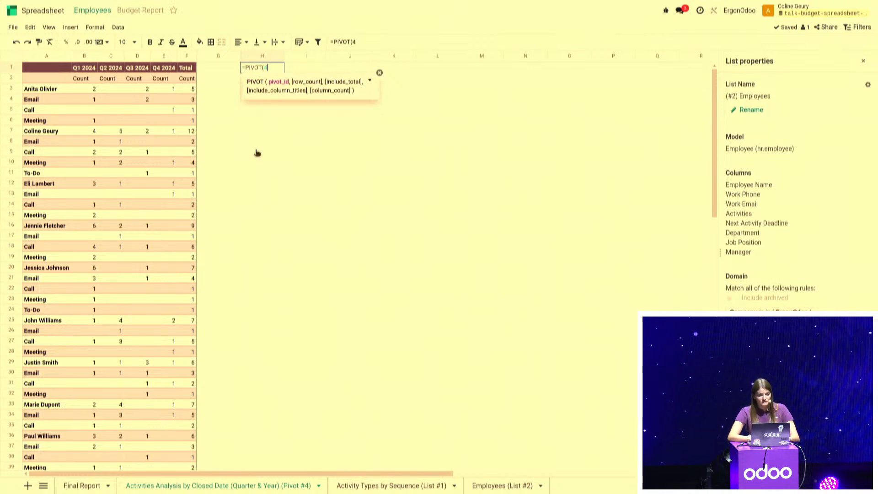
pyautogui.write(')')
pyautogui.press('Return')
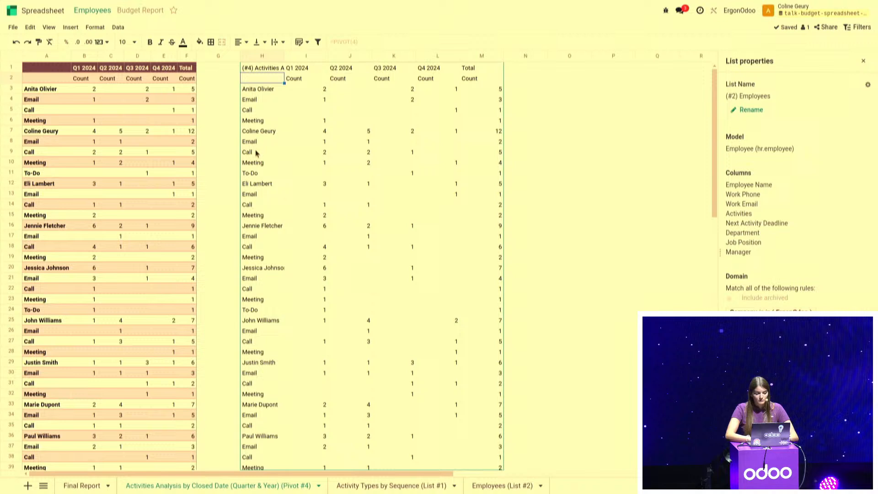
# Open the properties of pivot #4 and add a calculated measure for the employee hourly cost
pyautogui.click(269, 90)
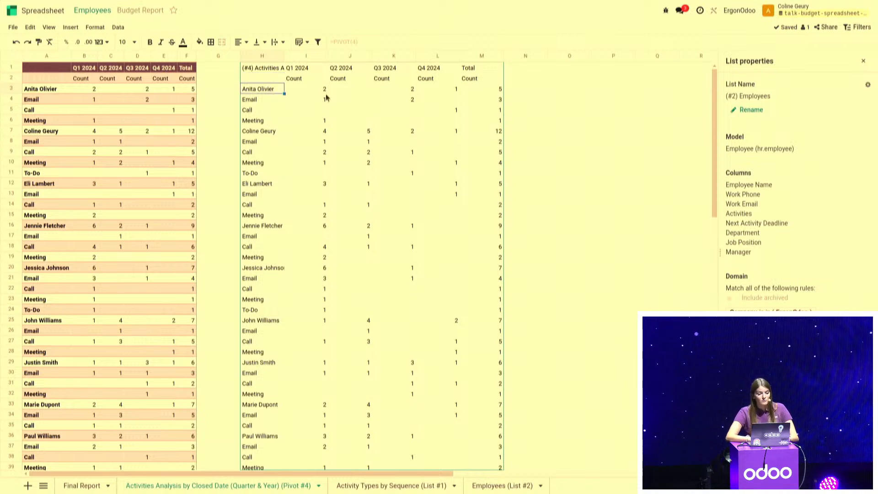
pyautogui.click(118, 27)
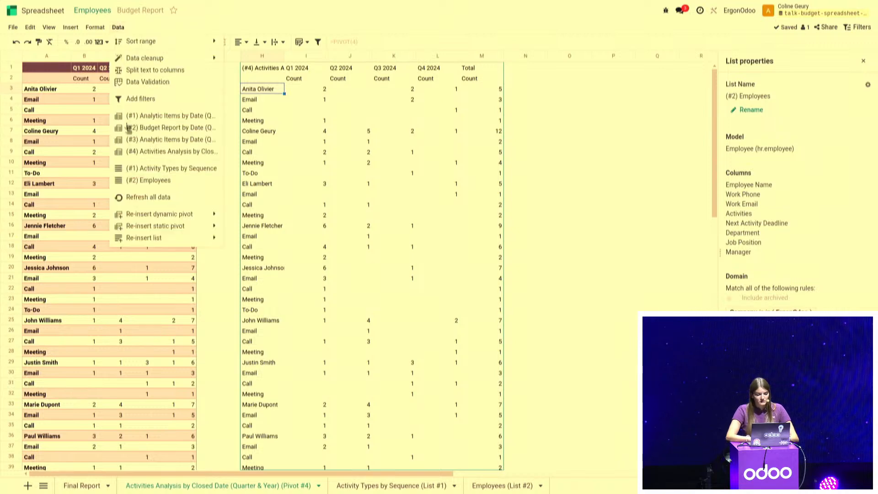
pyautogui.click(159, 152)
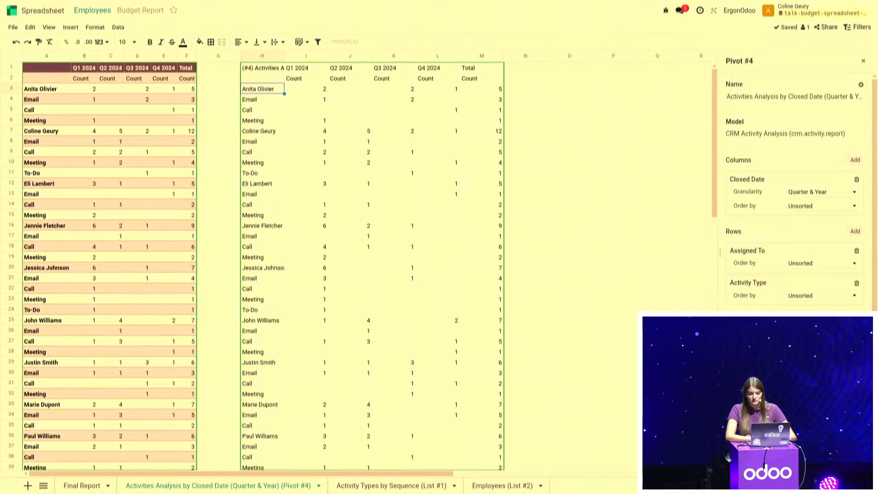
pyautogui.click(855, 321)
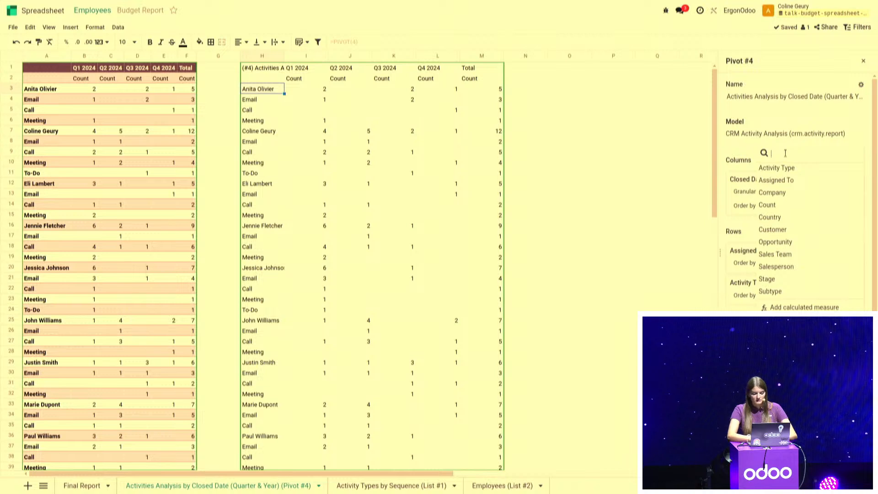
pyautogui.press('Escape')
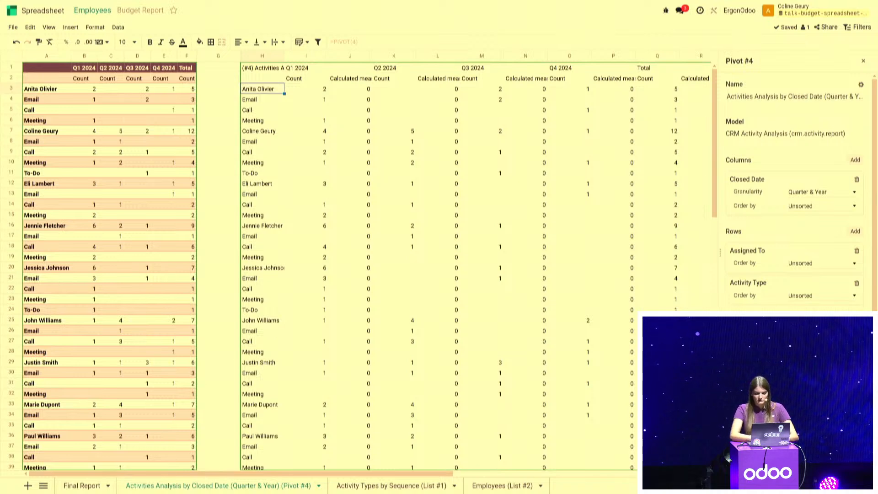
pyautogui.press('Tab')
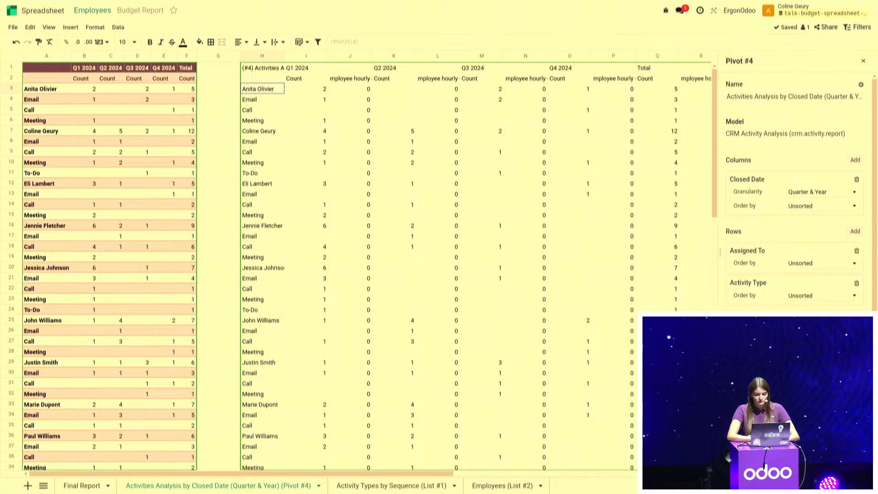
# Compute the employee hourly cost measure from a lookup in columns A and B of the Employees sheet
pyautogui.click(503, 484)
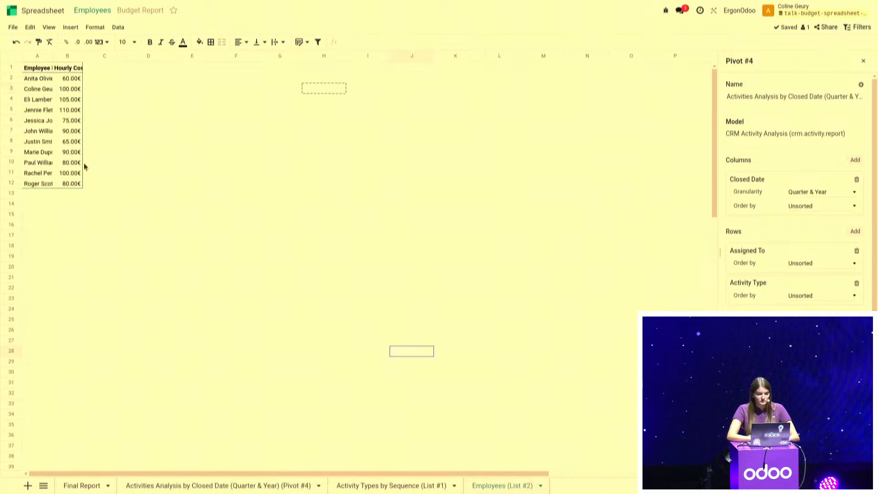
pyautogui.moveTo(37, 56); pyautogui.dragTo(67, 55)
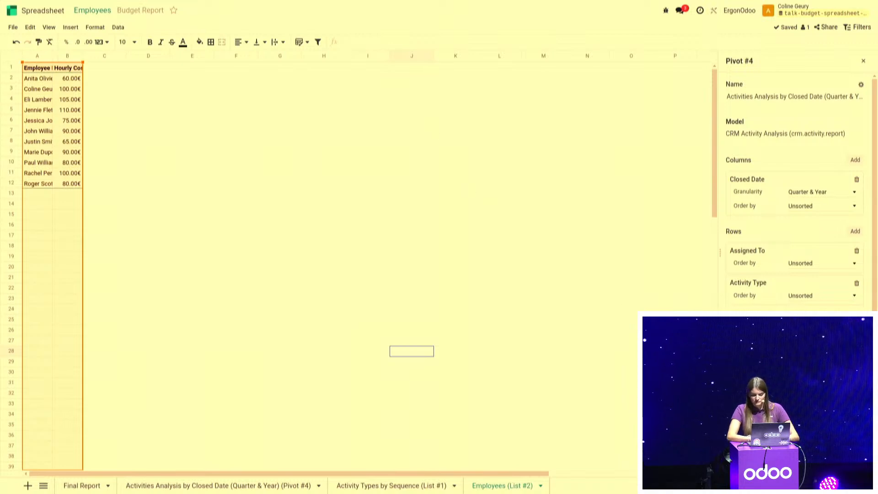
pyautogui.click(219, 485)
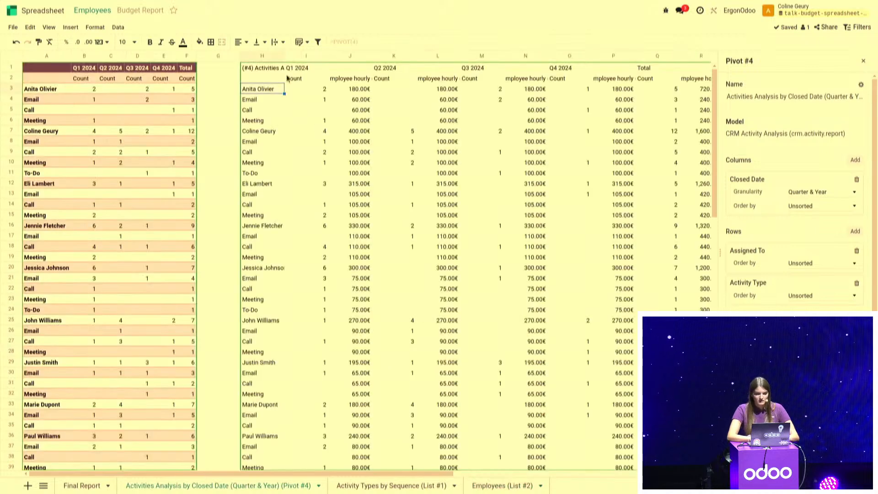
# Check the hourly cost and count cells of the first employee's activities and correct the measure's name to start with "Employee hourly"
pyautogui.moveTo(352, 99); pyautogui.dragTo(349, 120)
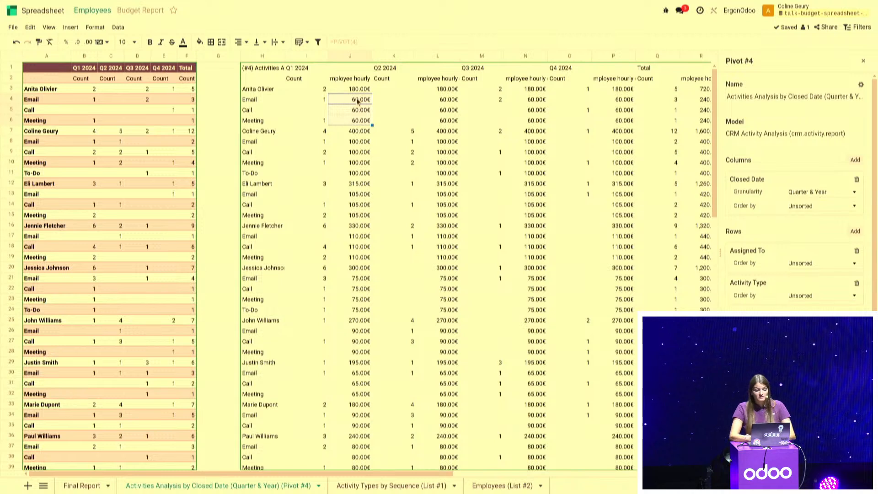
pyautogui.click(358, 100)
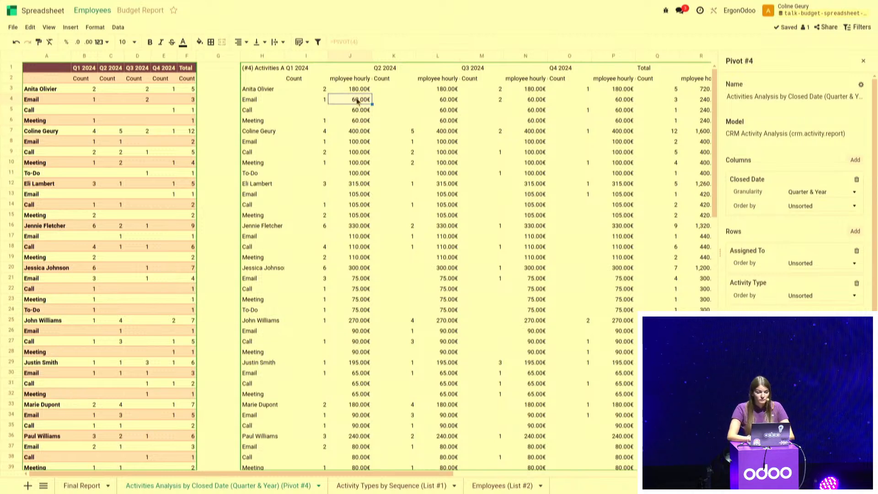
pyautogui.click(316, 101)
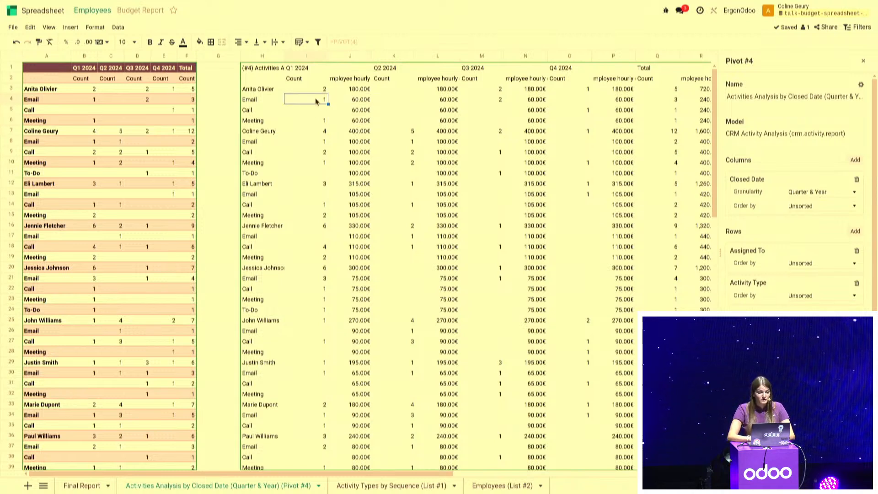
pyautogui.click(351, 101)
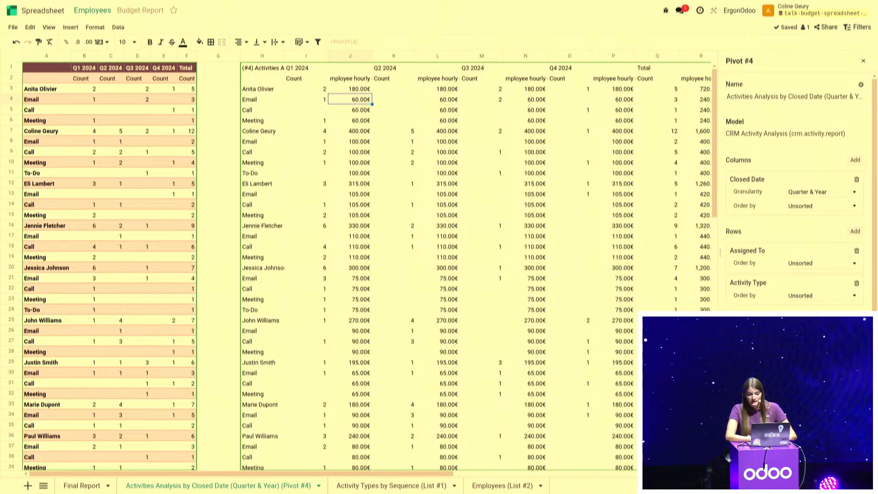
pyautogui.write('E')
pyautogui.press('Return')
# Add a second calculated measure named Activity Duration to pivot #4
pyautogui.click(855, 321)
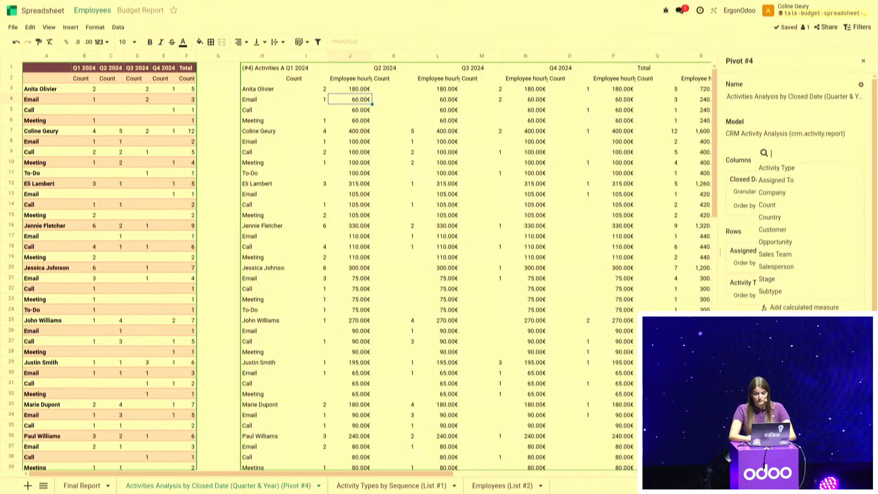
pyautogui.click(804, 307)
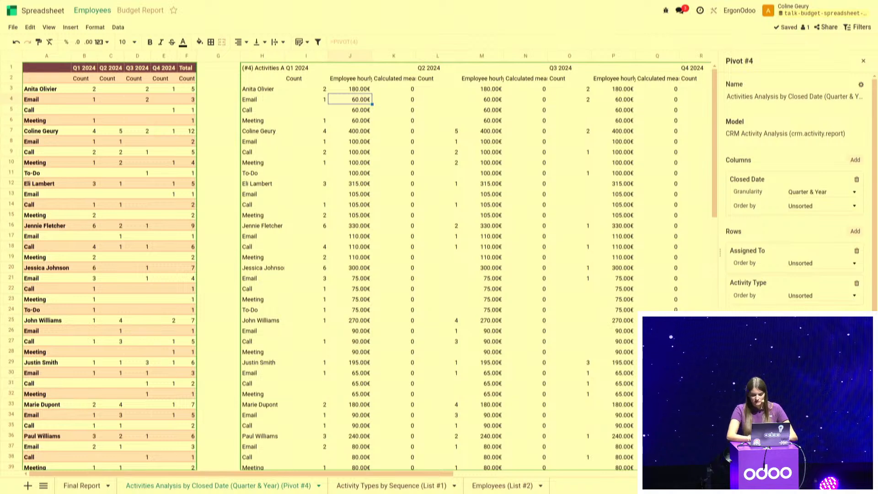
pyautogui.press('Return')
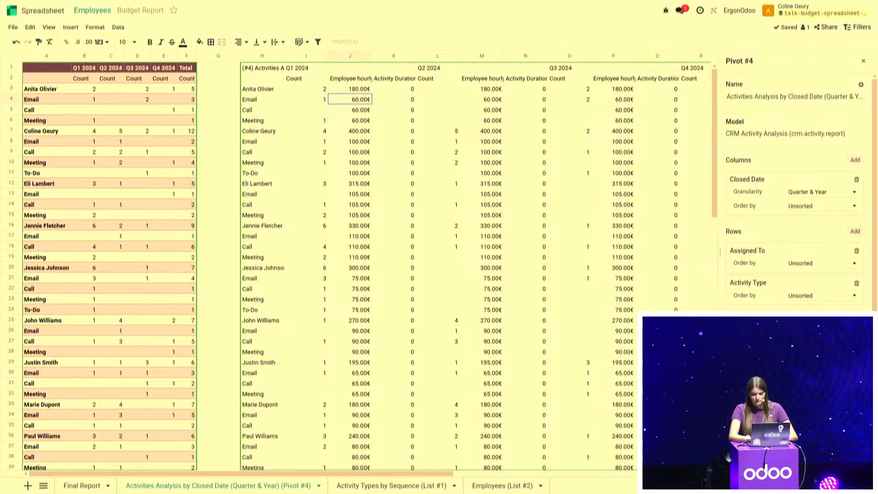
# Compute the Activity Duration measure from a lookup in columns A and B of the Activity Types sheet
pyautogui.scroll(-1, 795, 274)
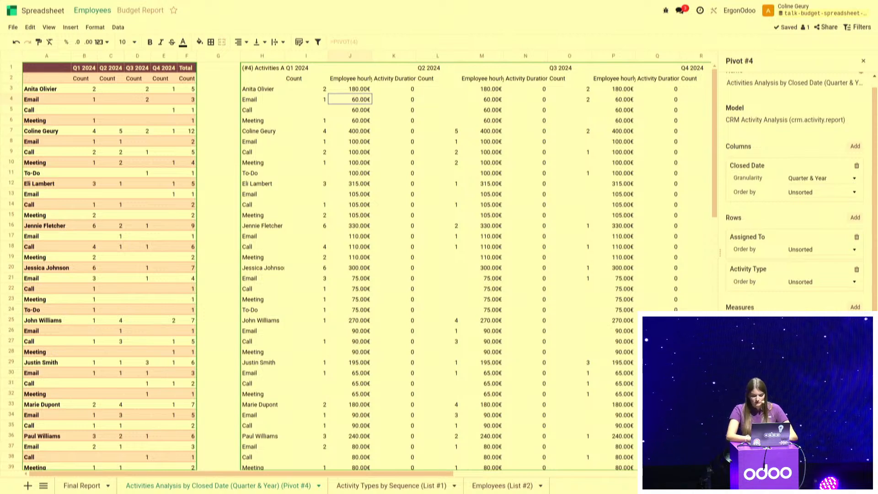
pyautogui.scroll(-2, 796, 197)
pyautogui.click(343, 486)
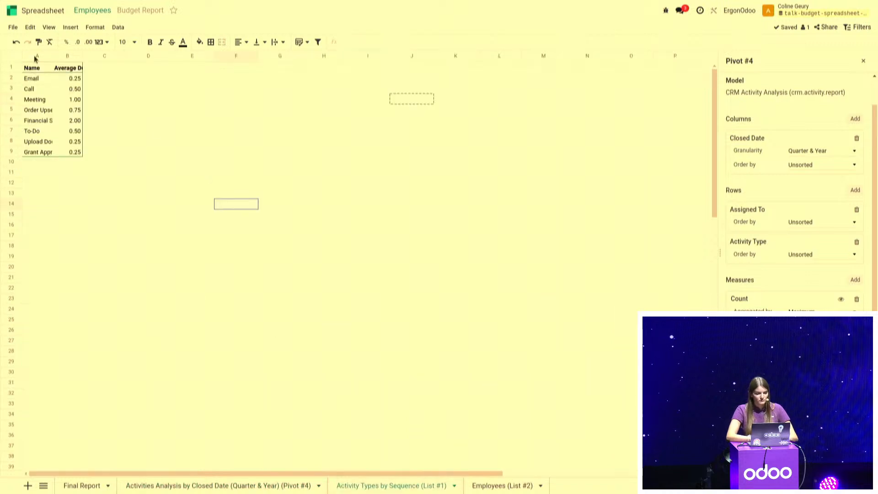
pyautogui.moveTo(36, 56); pyautogui.dragTo(67, 56)
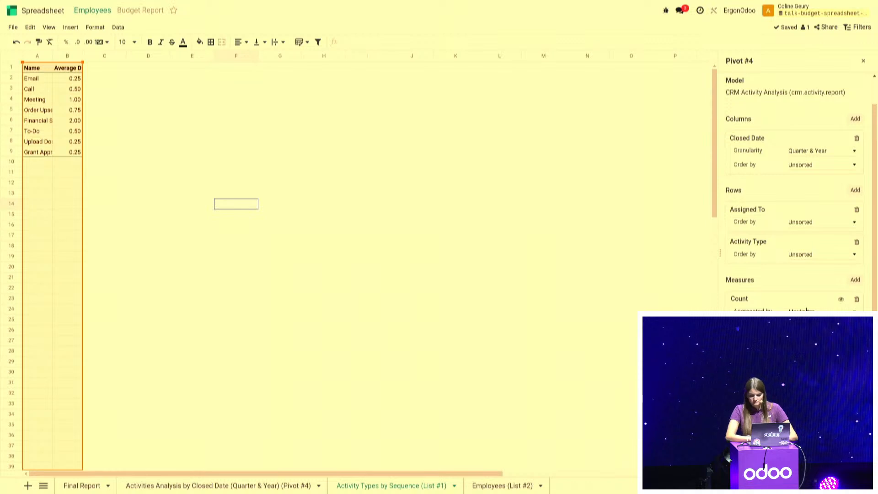
pyautogui.scroll(-1, 805, 310)
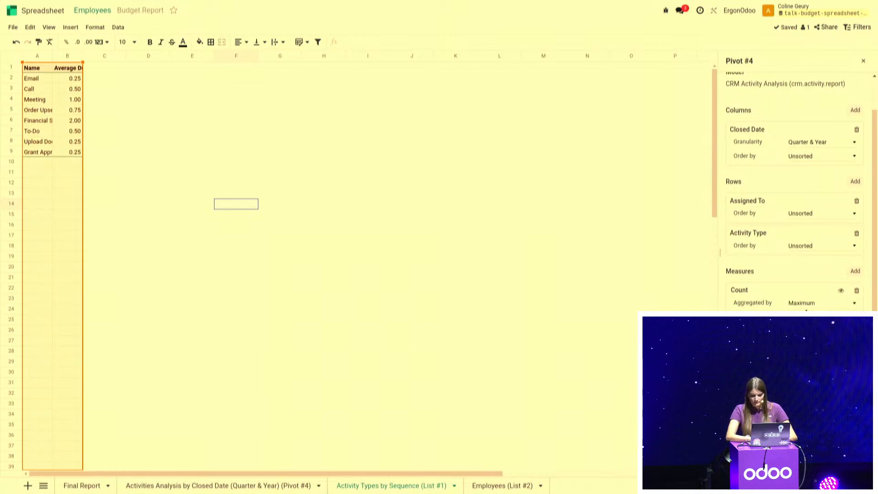
pyautogui.click(813, 277)
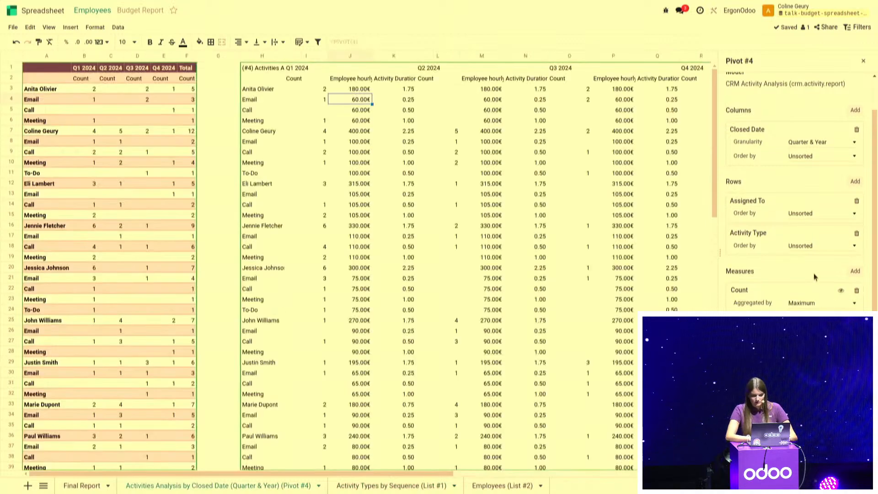
# Hide the Count, employee hourly cost and Activity Duration measures in pivot #4
pyautogui.click(404, 100)
pyautogui.click(362, 105)
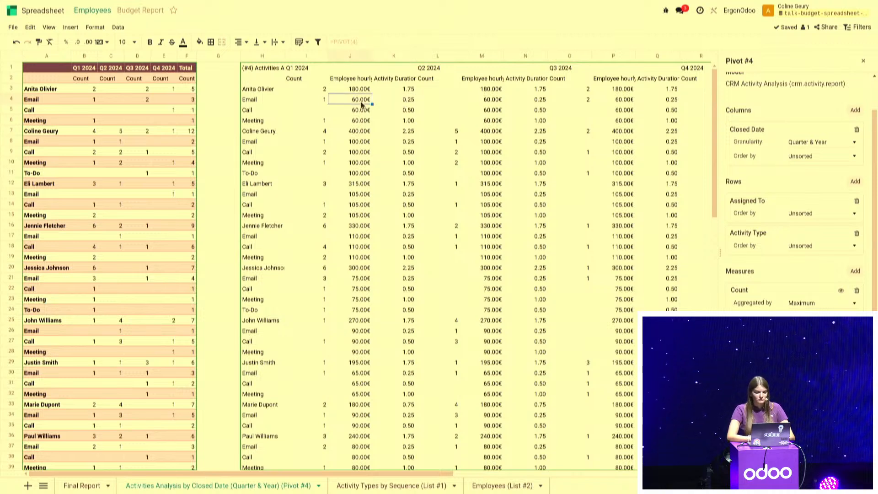
pyautogui.click(298, 100)
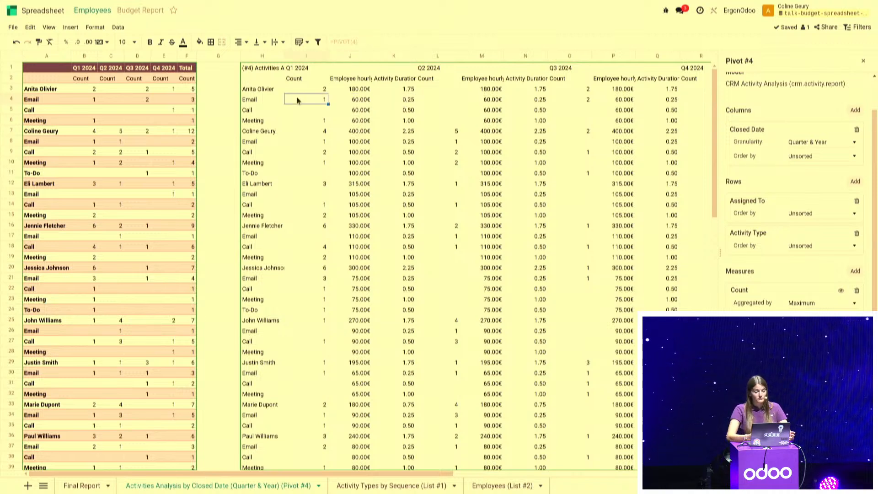
pyautogui.click(841, 292)
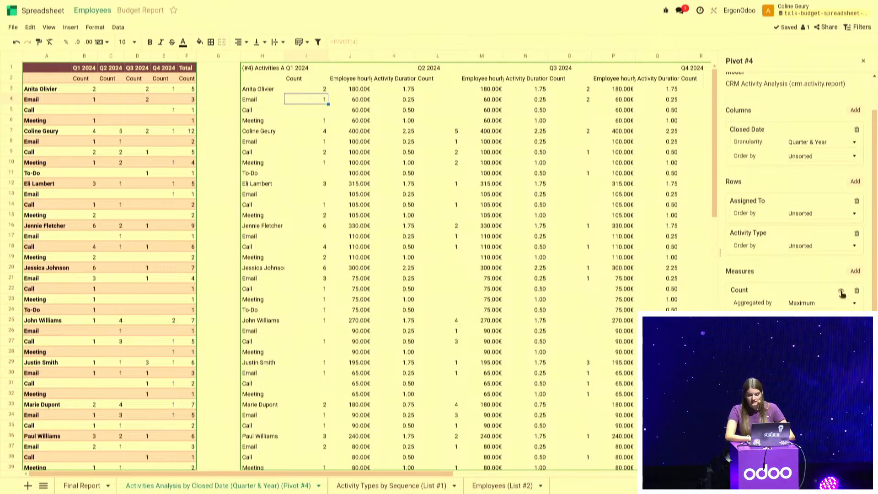
pyautogui.click(840, 323)
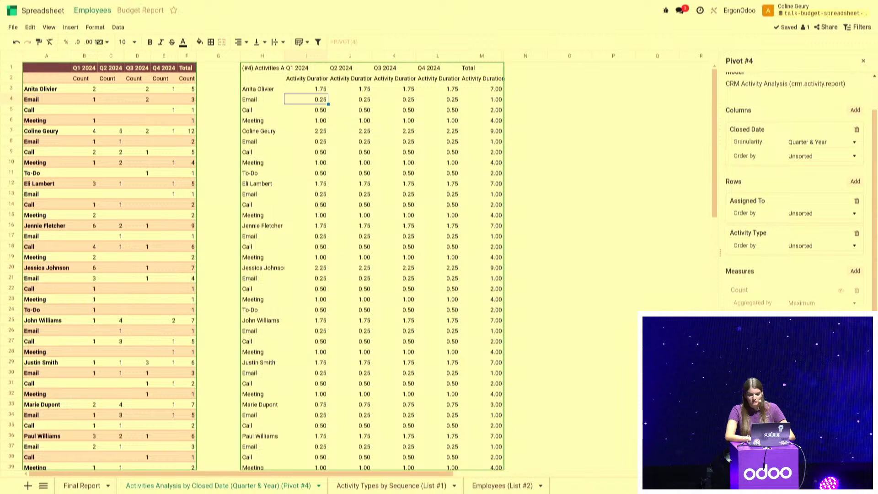
pyautogui.click(840, 356)
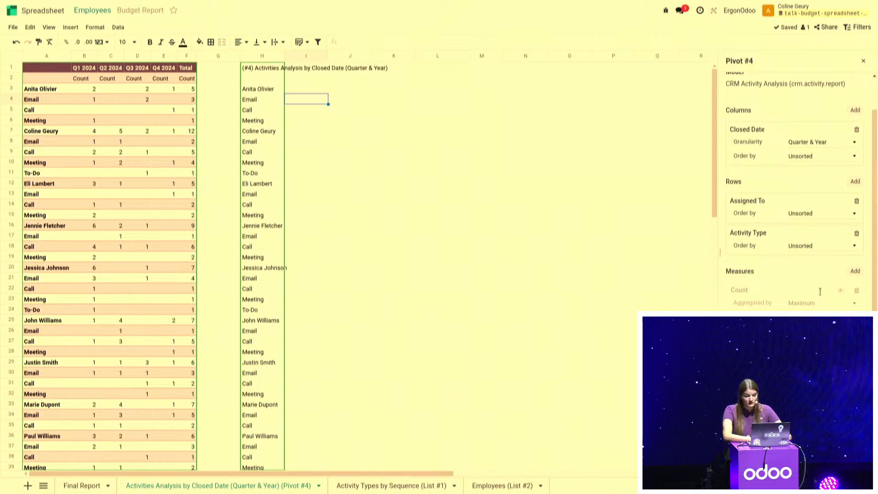
# Add a third calculated measure named Total Cost to pivot #4
pyautogui.click(854, 271)
pyautogui.write('cal')
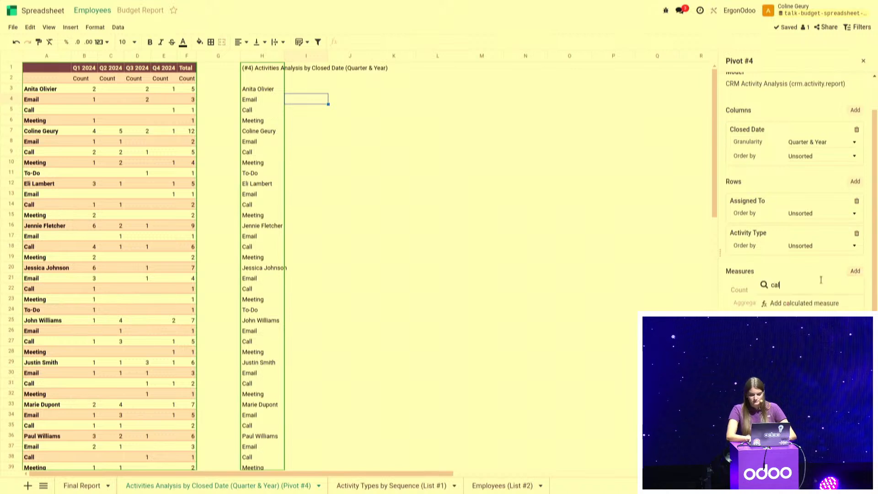
pyautogui.click(821, 303)
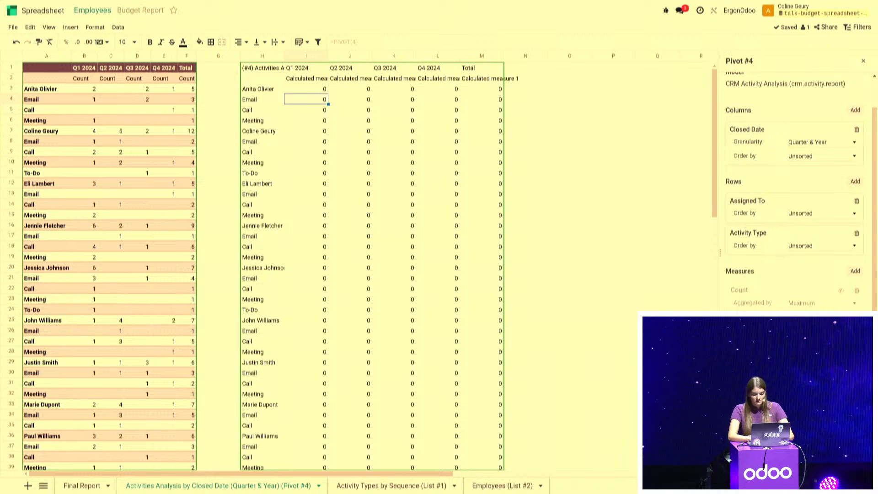
pyautogui.scroll(-3, 796, 183)
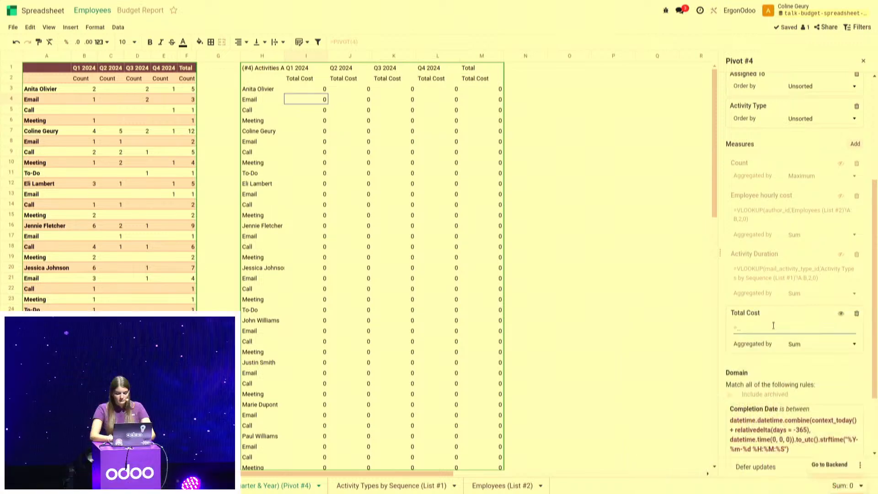
# Define the Total Cost measure as Employee hourly cost multiplied by Activity Duration and by the activity count
pyautogui.write('empl')
pyautogui.press('Tab')
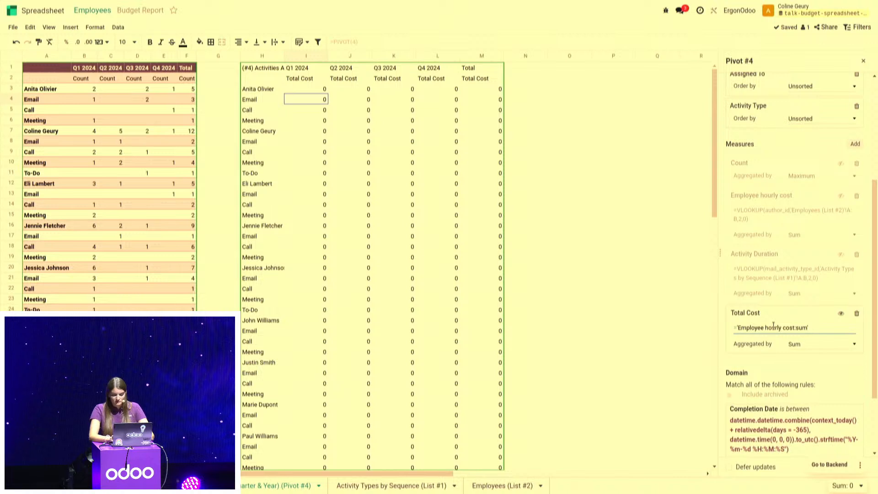
pyautogui.write('*')
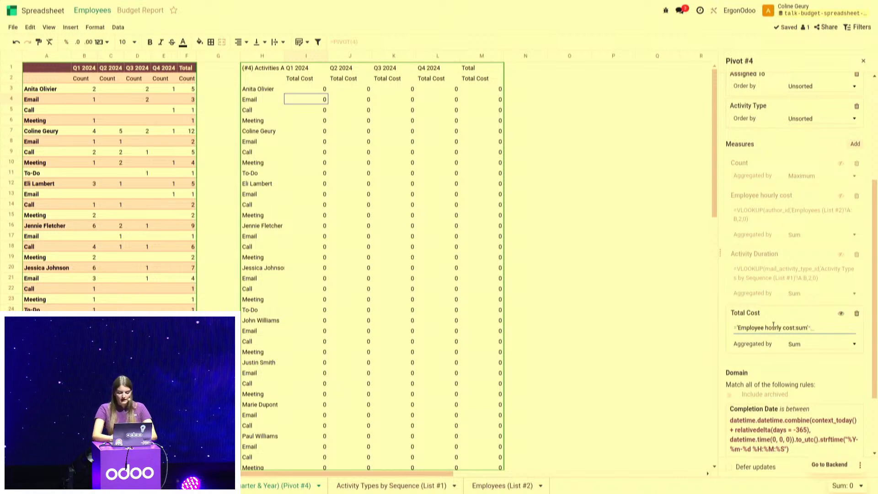
pyautogui.write('ac')
pyautogui.press('Tab')
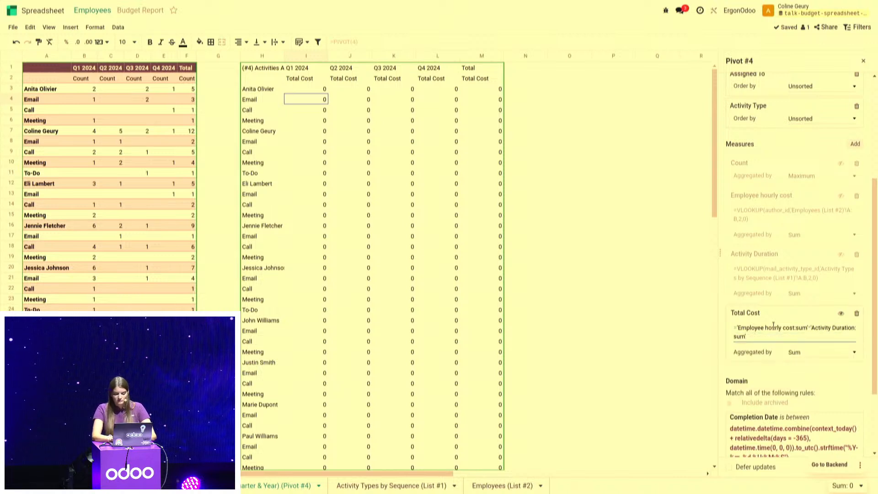
pyautogui.write('*cou')
pyautogui.press('Tab')
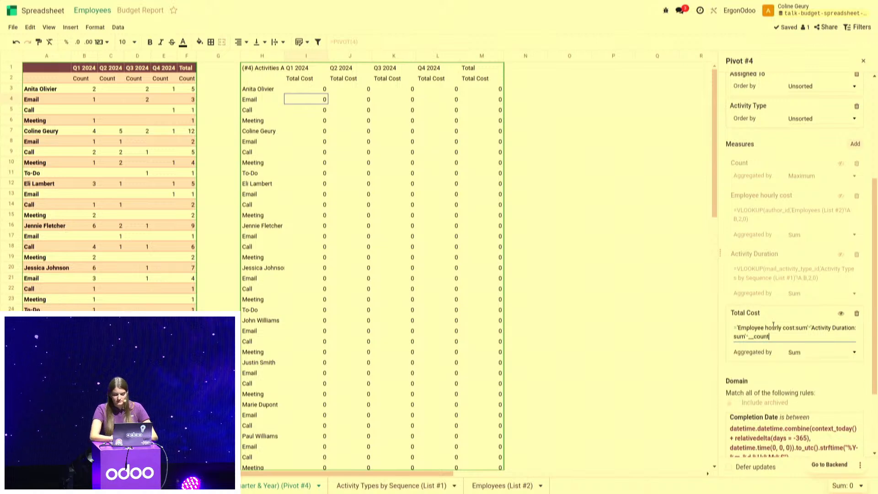
pyautogui.click(819, 376)
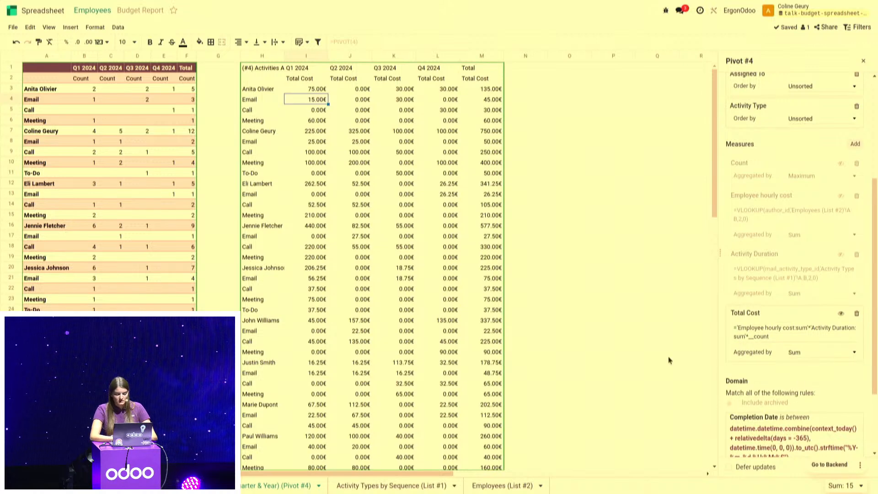
# Copy the Q1 2024 Total Cost cell from the Total row of pivot #4
pyautogui.scroll(-2, 668, 356)
pyautogui.scroll(2, 668, 356)
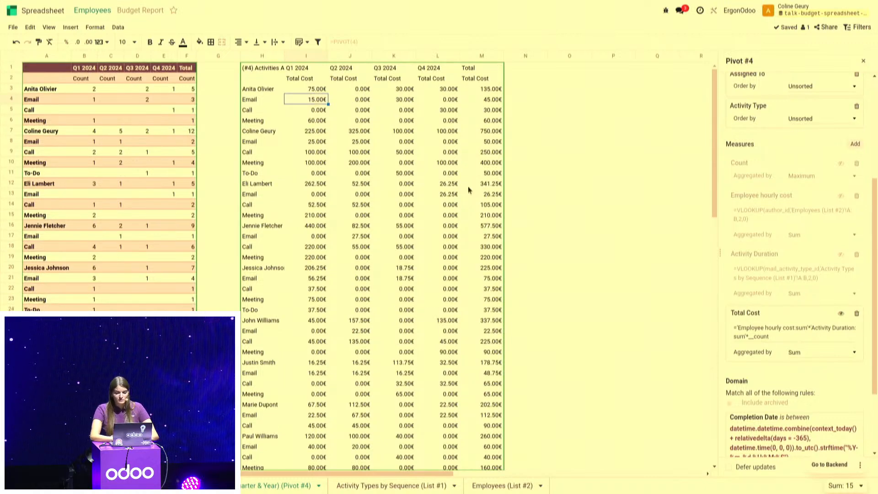
pyautogui.scroll(-7, 351, 224)
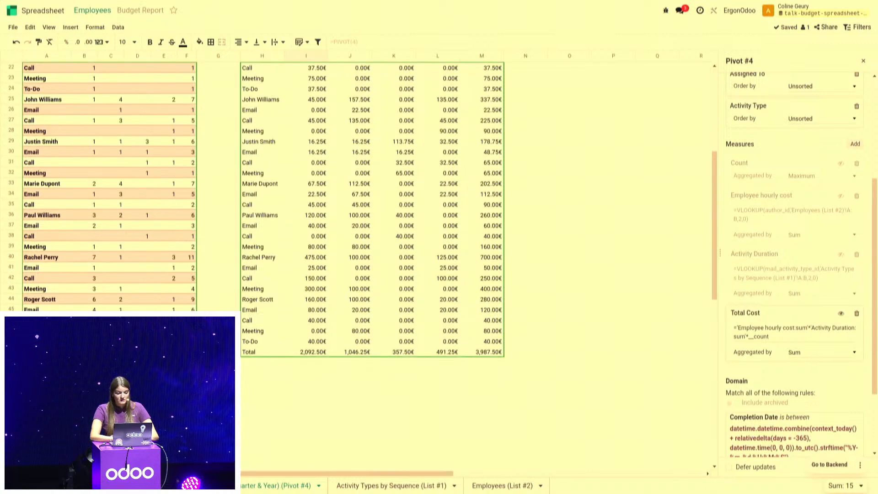
pyautogui.click(314, 352)
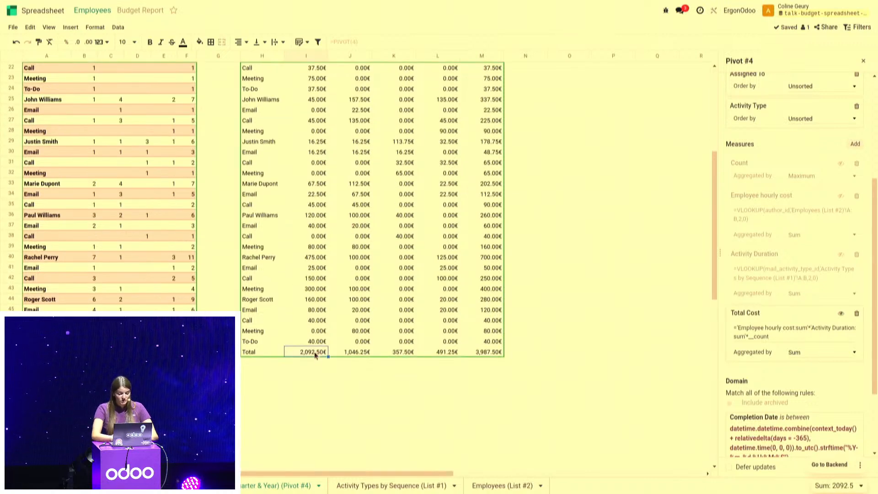
pyautogui.hotkey('ctrl', 'c')
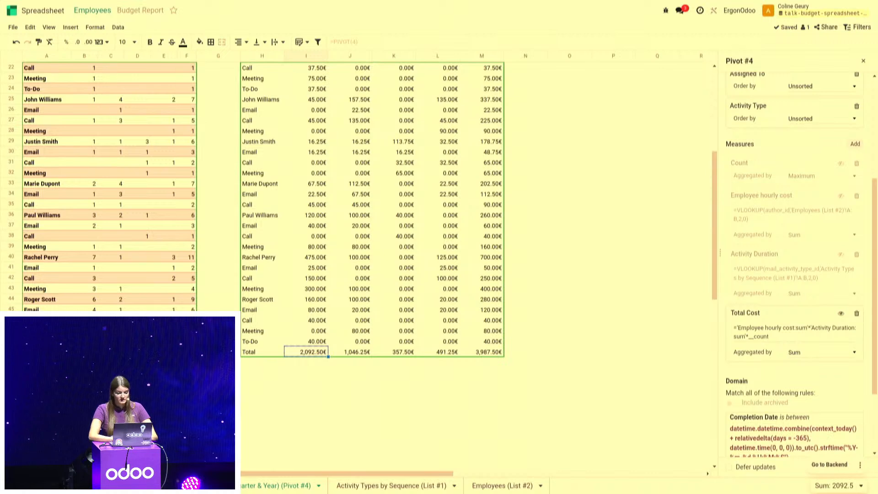
# On the Final Report sheet, label C13 "Client FU Cost" and paste the copied pivot value into D13
pyautogui.click(81, 486)
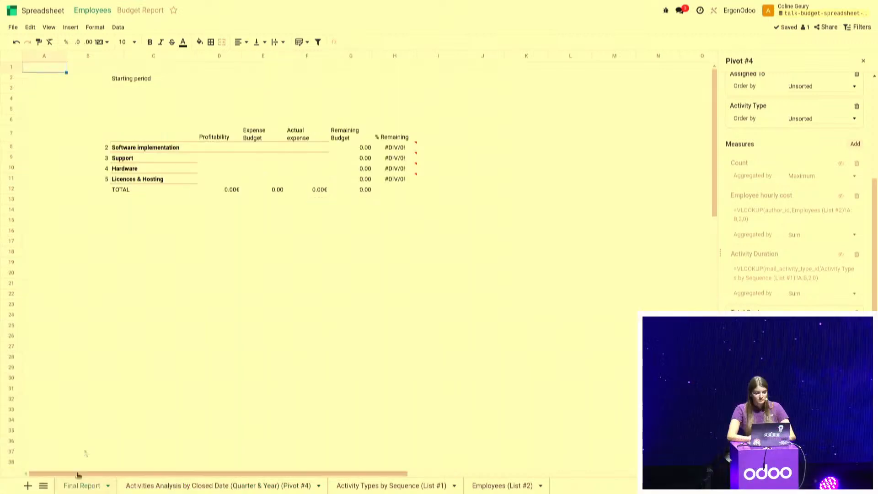
pyautogui.click(166, 201)
pyautogui.write('C')
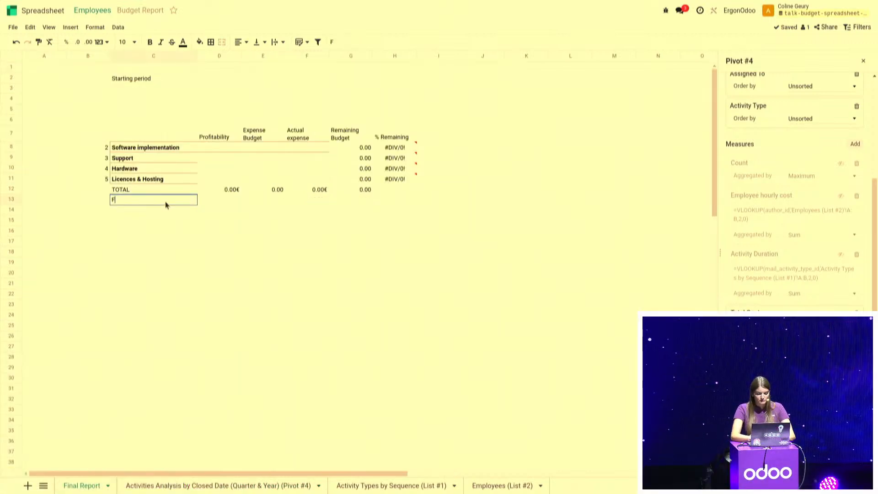
pyautogui.write('lient FU COst')
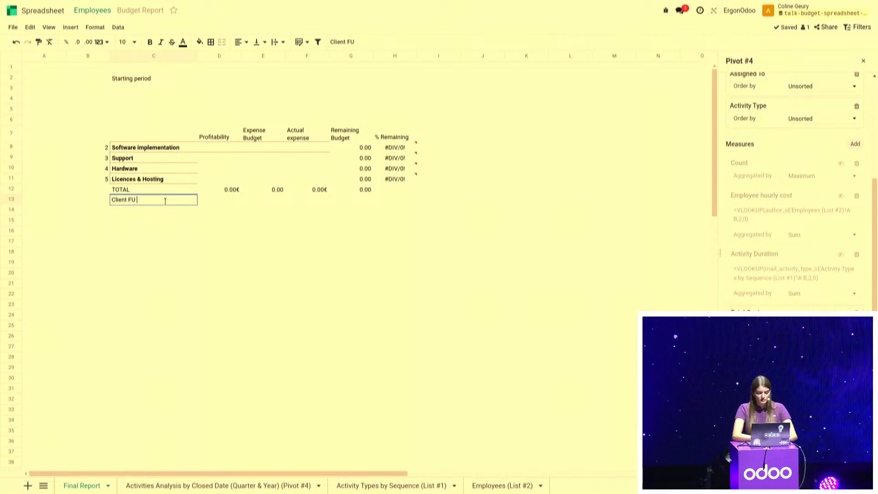
pyautogui.press('BackSpace')
pyautogui.press('BackSpace')
pyautogui.press('BackSpace')
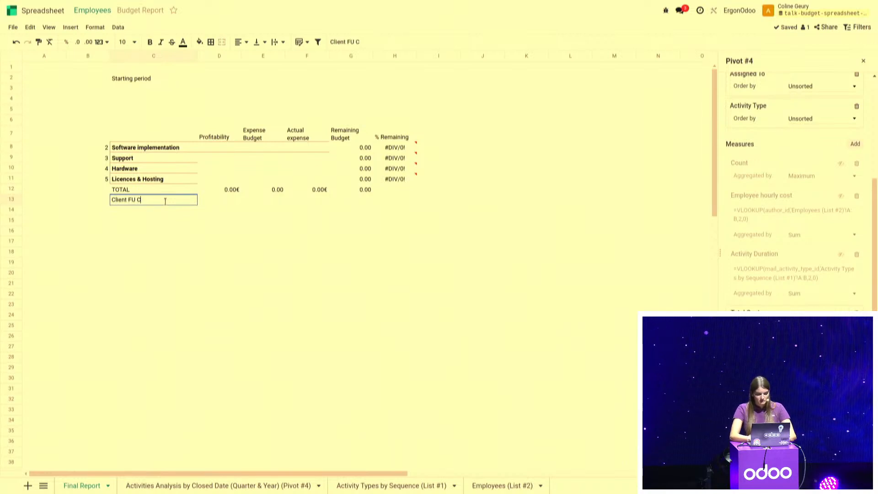
pyautogui.write('ost')
pyautogui.press('Tab')
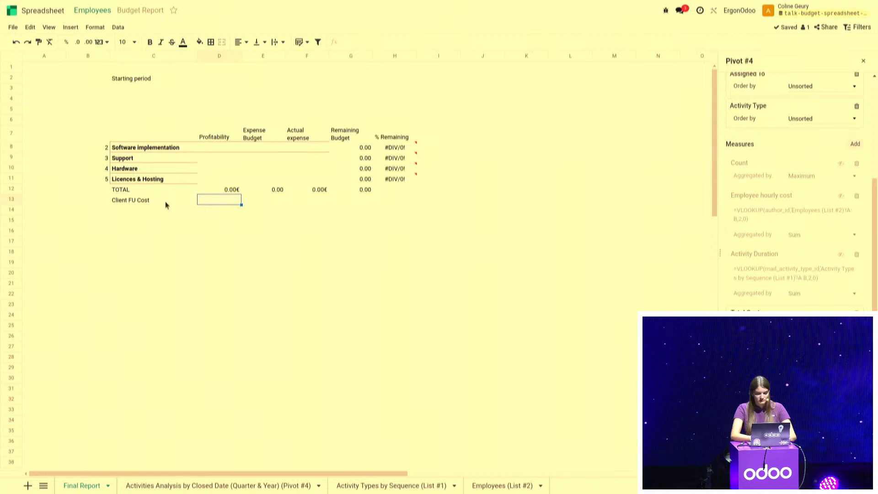
pyautogui.hotkey('ctrl', 'v')
# Set the start of the report's global Date filter to 01/01/2024
pyautogui.click(856, 27)
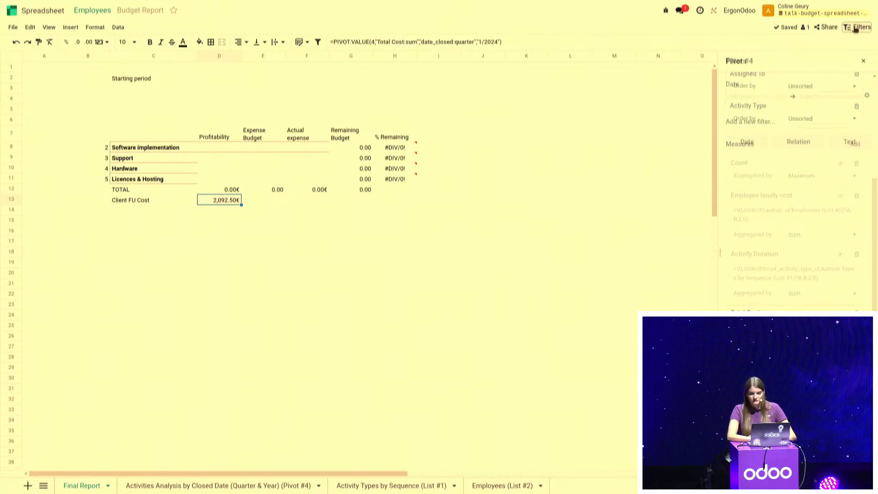
pyautogui.click(752, 97)
pyautogui.write('01')
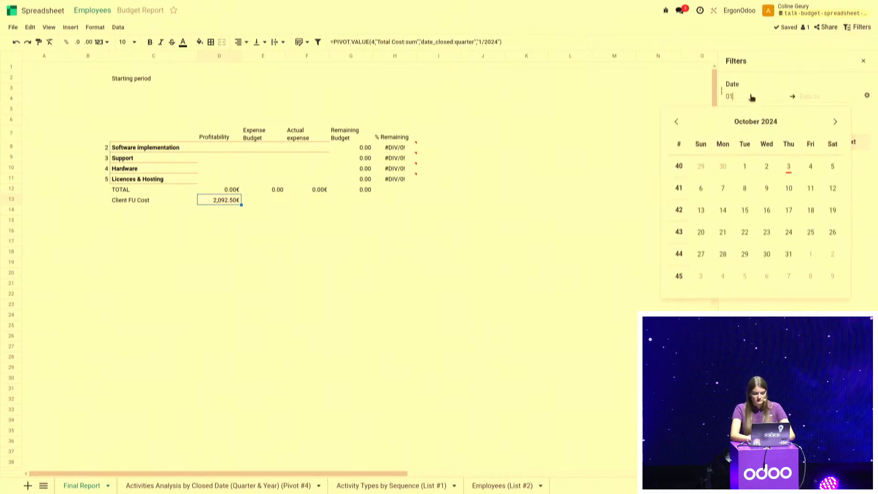
pyautogui.write('/01/2024')
pyautogui.press('Return')
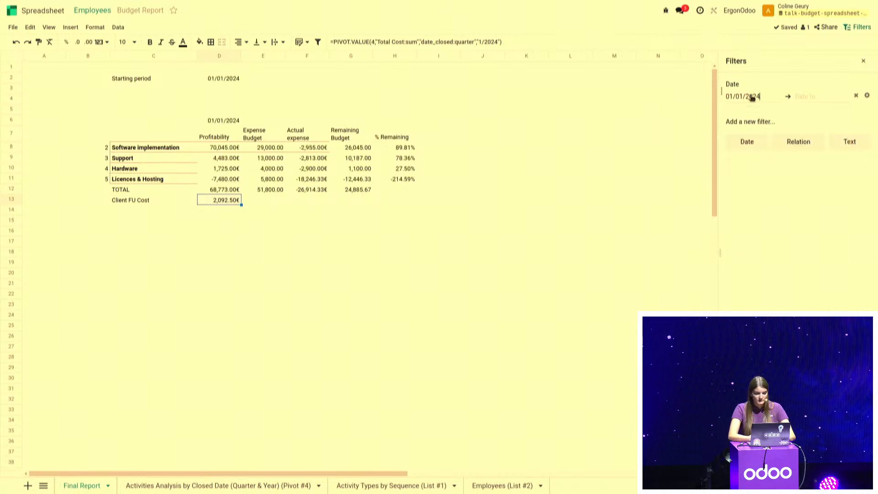
# Replace the fixed quarter in D13's PIVOT.VALUE formula with the row-locked reference D$6
pyautogui.click(501, 39)
pyautogui.press('BackSpace')
pyautogui.press('BackSpace')
pyautogui.press('BackSpace')
pyautogui.press('BackSpace')
pyautogui.press('BackSpace')
pyautogui.press('BackSpace')
pyautogui.press('BackSpace')
pyautogui.press('BackSpace')
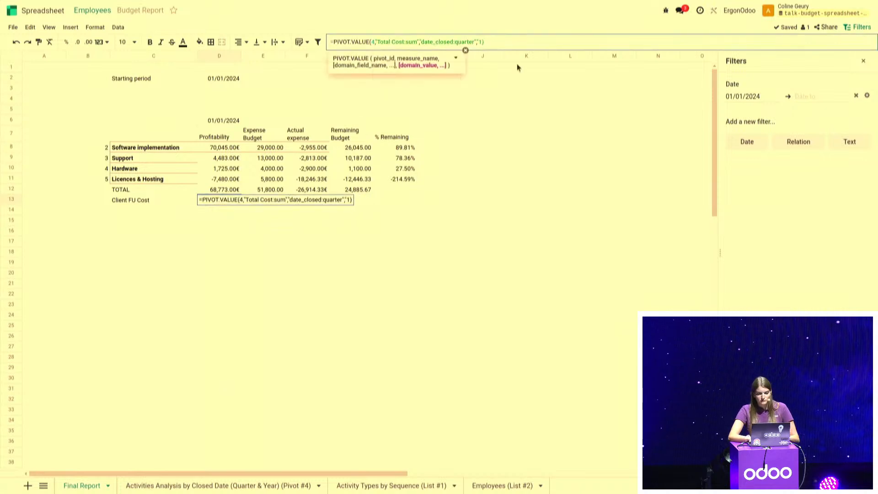
pyautogui.click(235, 118)
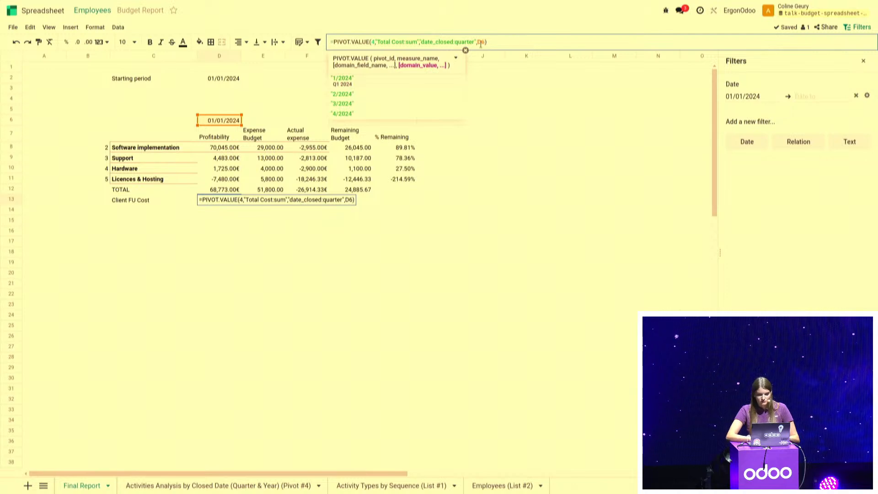
pyautogui.press('Left')
pyautogui.write('$')
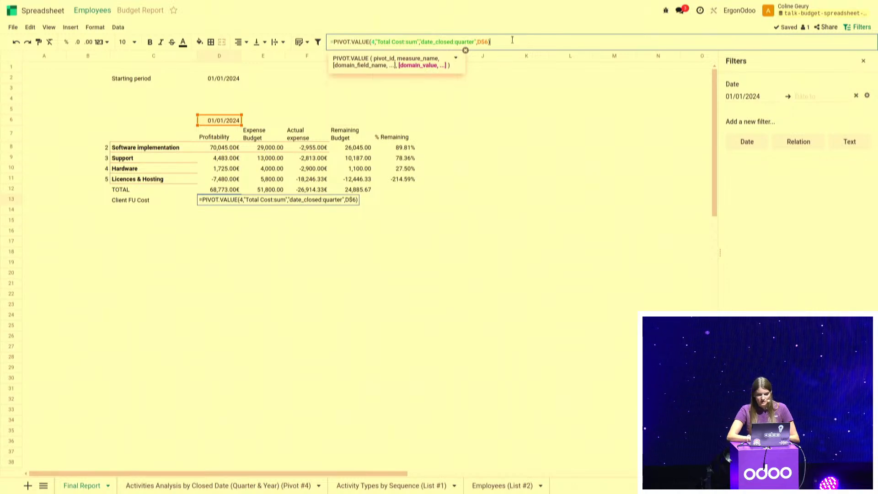
pyautogui.press('Return')
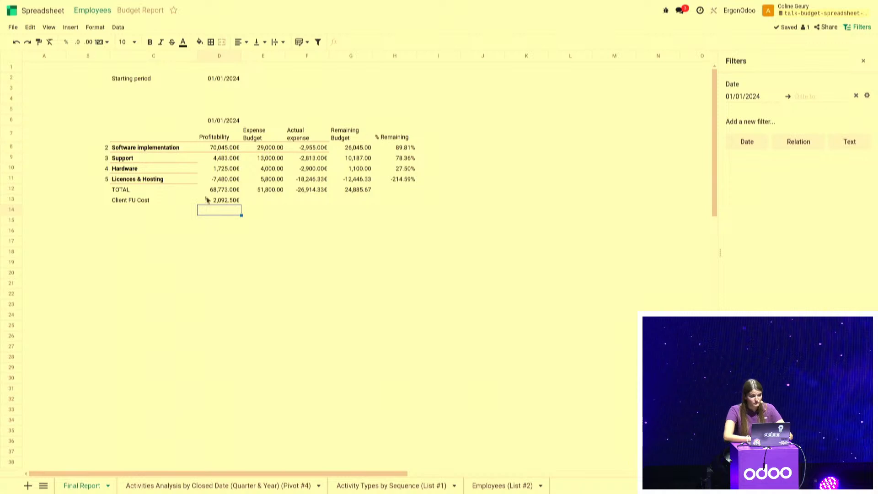
# Label the row under Client FU Cost "TOTAL W/ Client FU Cost" in C14
pyautogui.click(175, 214)
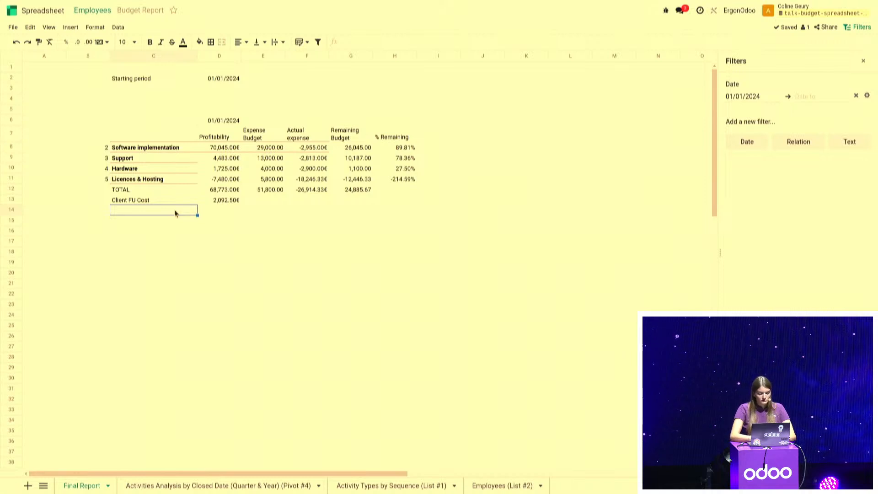
pyautogui.write('TOTAL W/ Client')
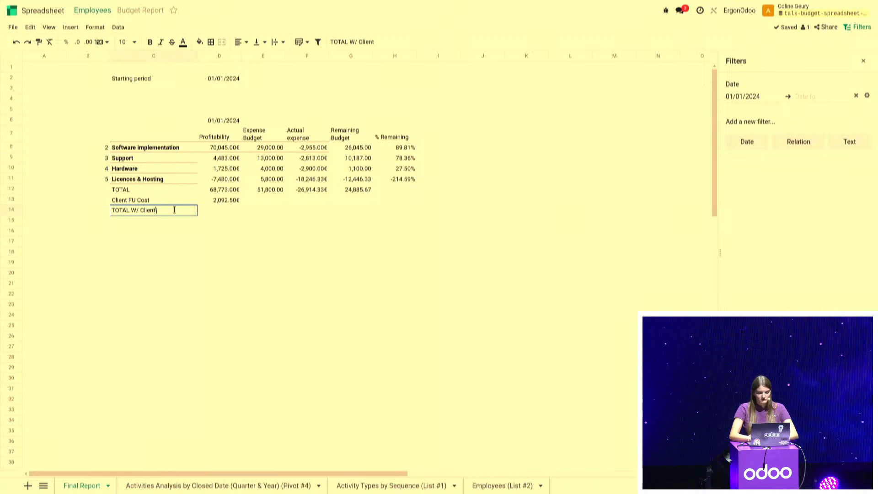
pyautogui.write('COst')
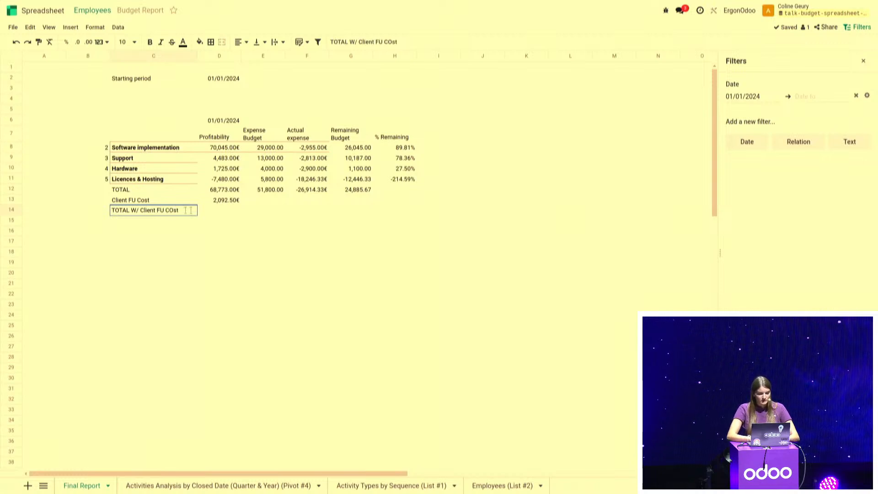
pyautogui.press('BackSpace')
pyautogui.press('BackSpace')
pyautogui.press('BackSpace')
pyautogui.press('BackSpace')
pyautogui.press('BackSpace')
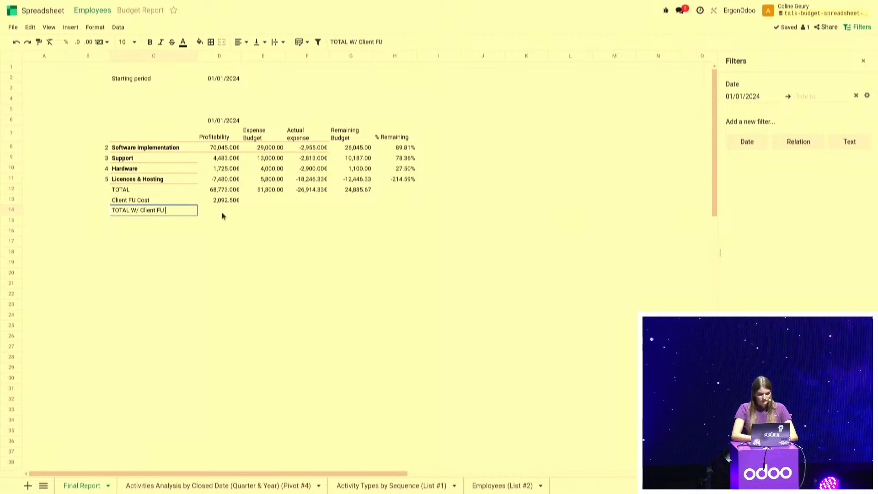
pyautogui.write('Cost')
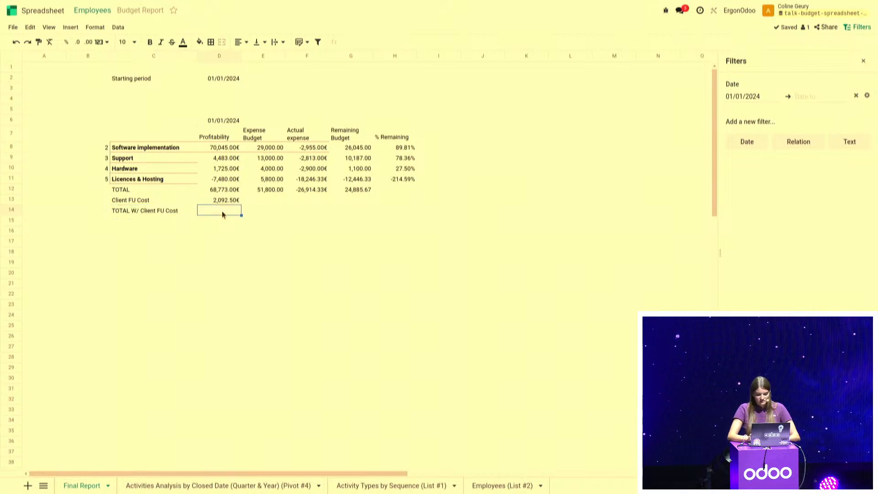
# Compute the total with client follow-up cost in D14 as =D12-D13
pyautogui.click(222, 211)
pyautogui.write('=')
pyautogui.click(223, 191)
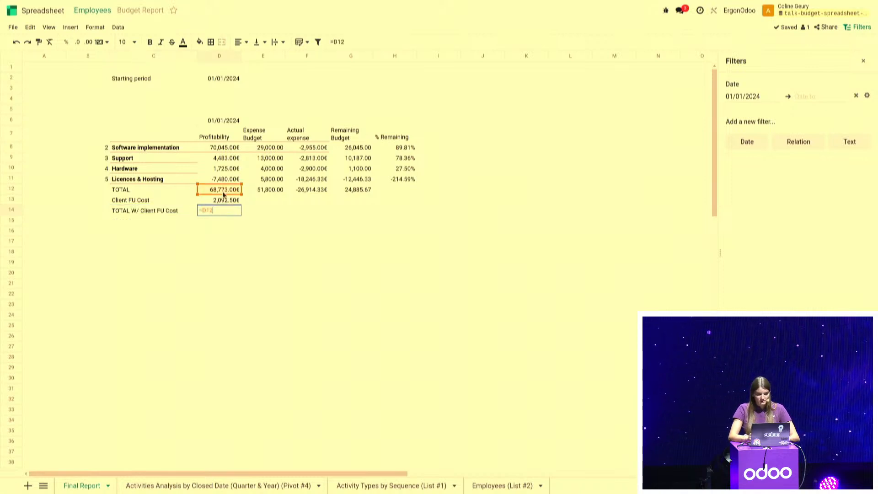
pyautogui.write('-')
pyautogui.click(227, 200)
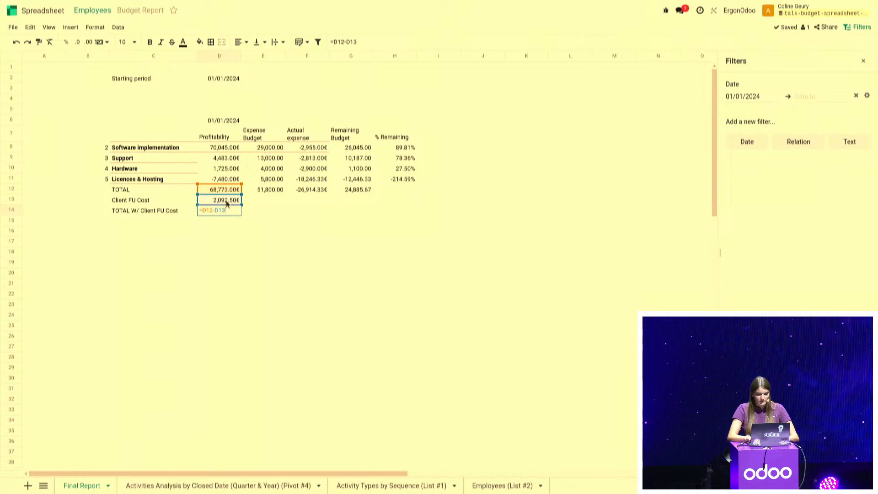
pyautogui.press('Return')
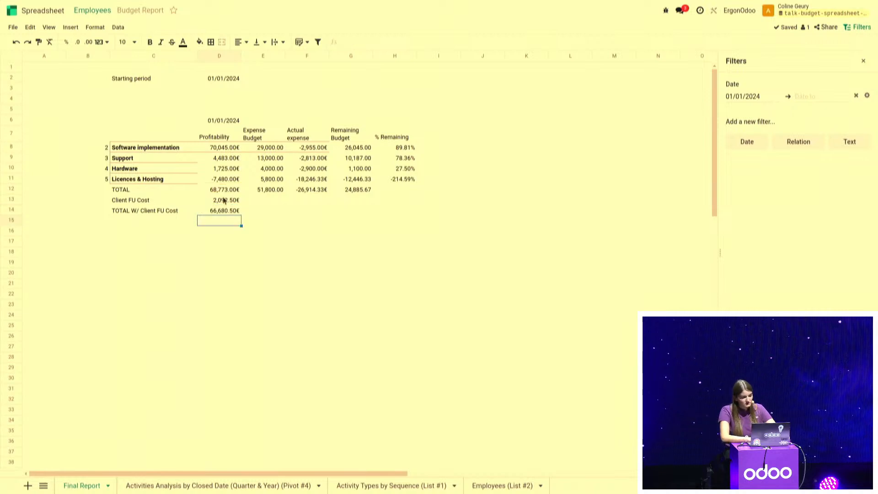
pyautogui.click(224, 200)
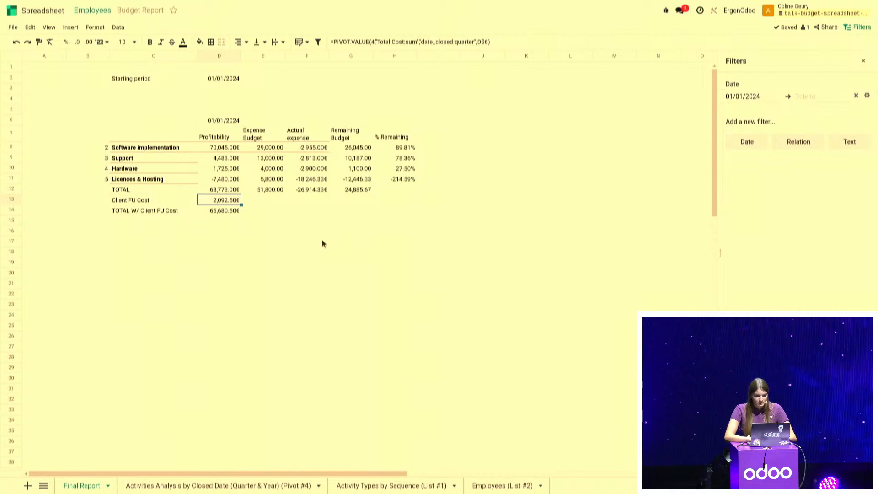
pyautogui.hotkey('ctrl', 'alt', 'Left')
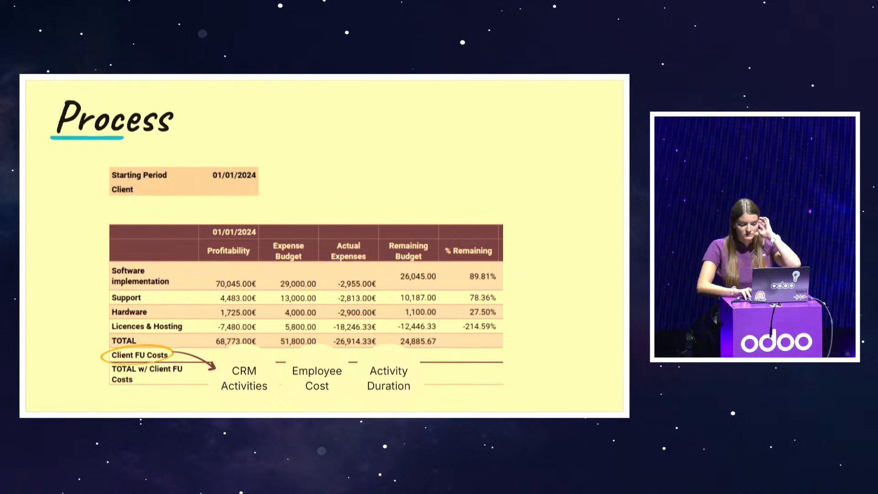
pyautogui.press('Right')
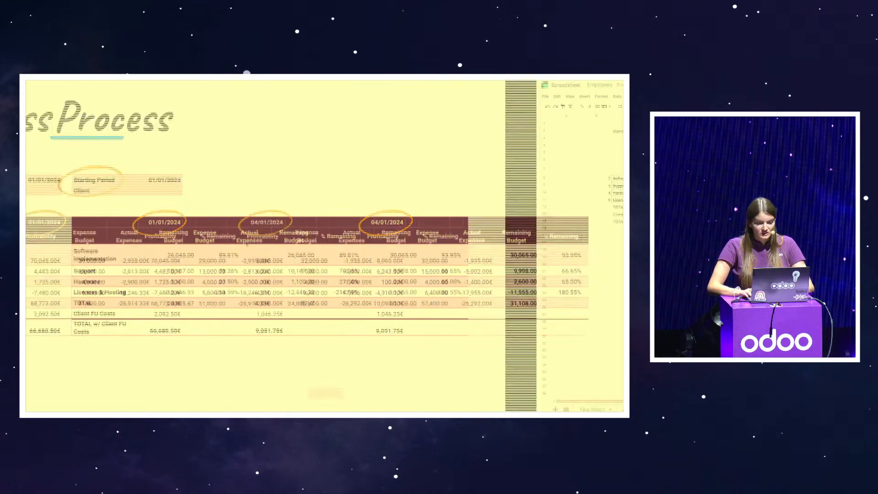
pyautogui.press('Right')
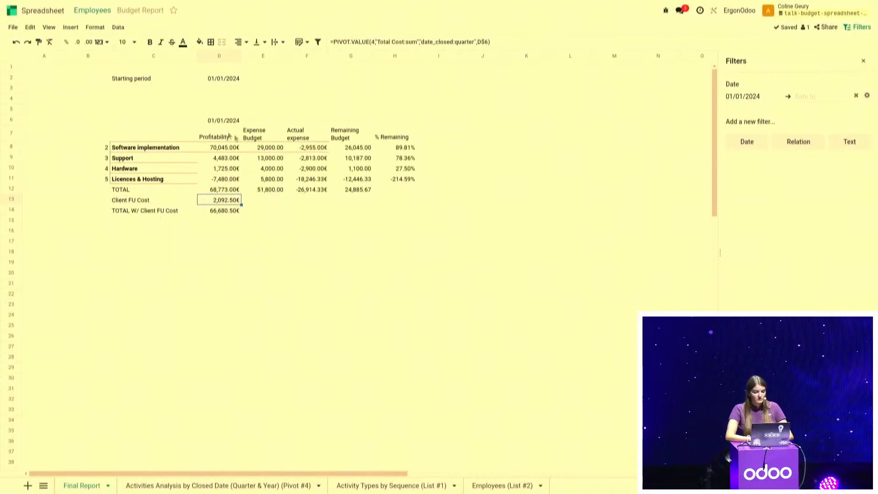
# Copy the report's column headings in D7:H7 to the next three quarter blocks, starting at I7, N7 and S7
pyautogui.moveTo(216, 133); pyautogui.dragTo(379, 136)
pyautogui.hotkey('ctrl', 'c')
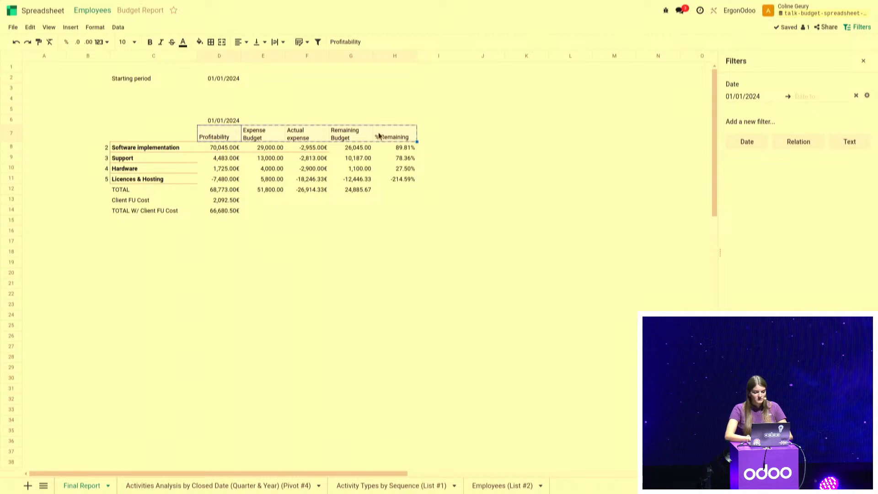
pyautogui.click(440, 135)
pyautogui.hotkey('ctrl', 'v')
pyautogui.hscroll(3, 440, 136)
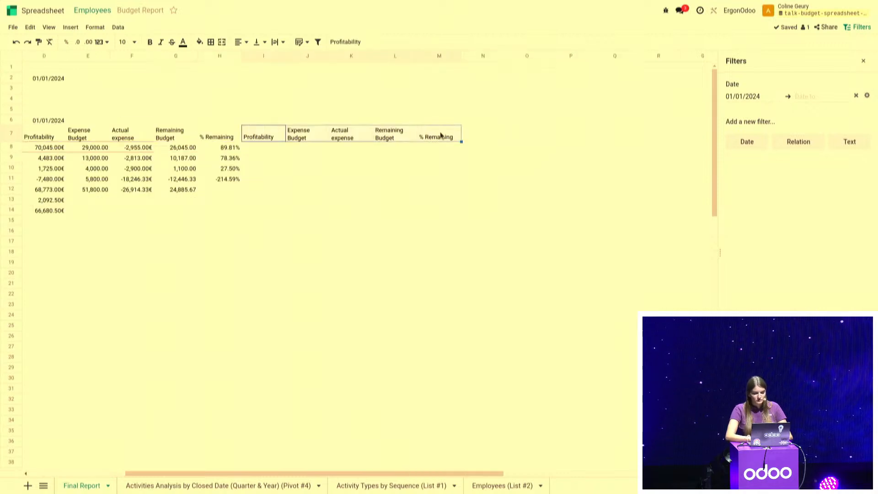
pyautogui.click(497, 138)
pyautogui.hotkey('ctrl', 'v')
pyautogui.hscroll(4, 497, 139)
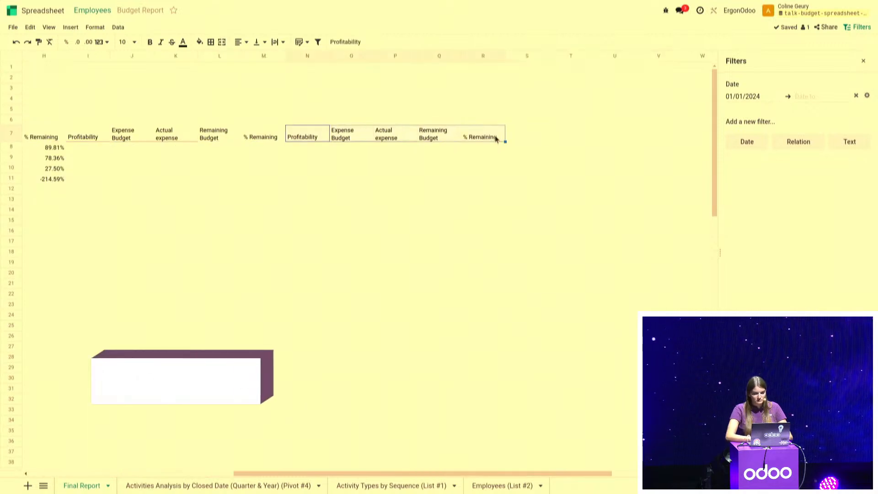
pyautogui.click(528, 134)
pyautogui.hotkey('ctrl', 'v')
pyautogui.hscroll(-7, 528, 134)
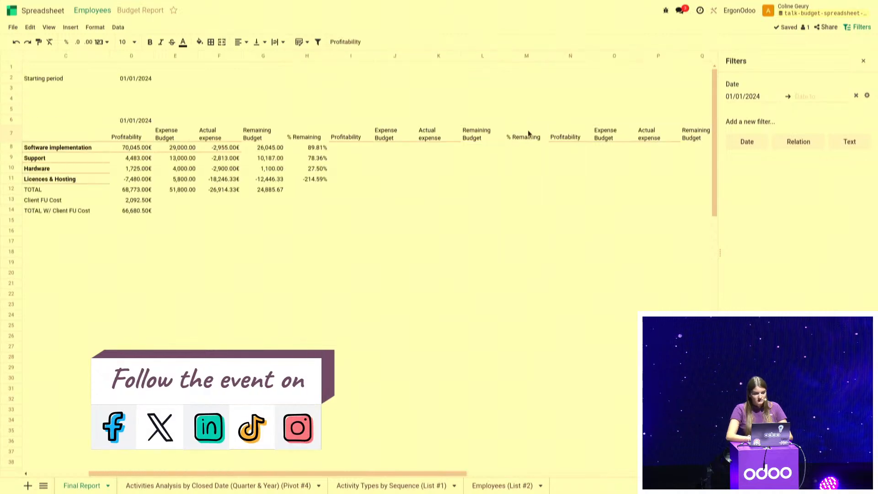
# Compute the second block's quarter date in I6 as =edate(D6,3)
pyautogui.click(430, 120)
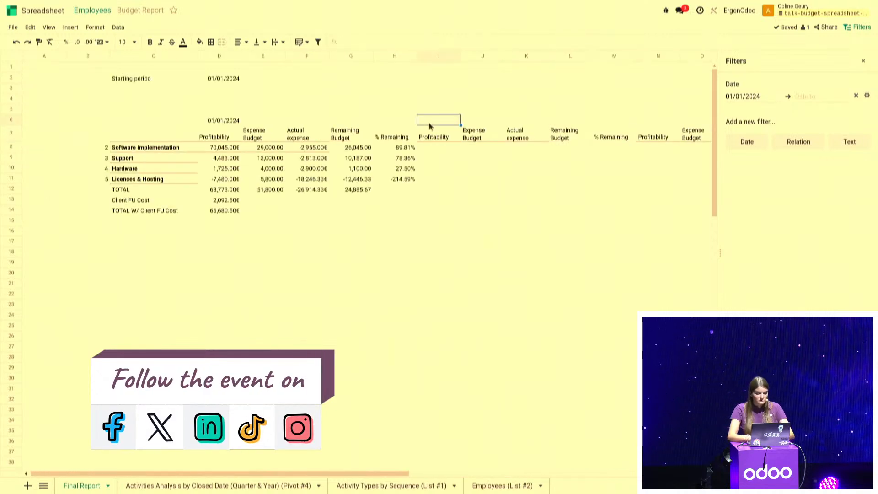
pyautogui.write('=edate(')
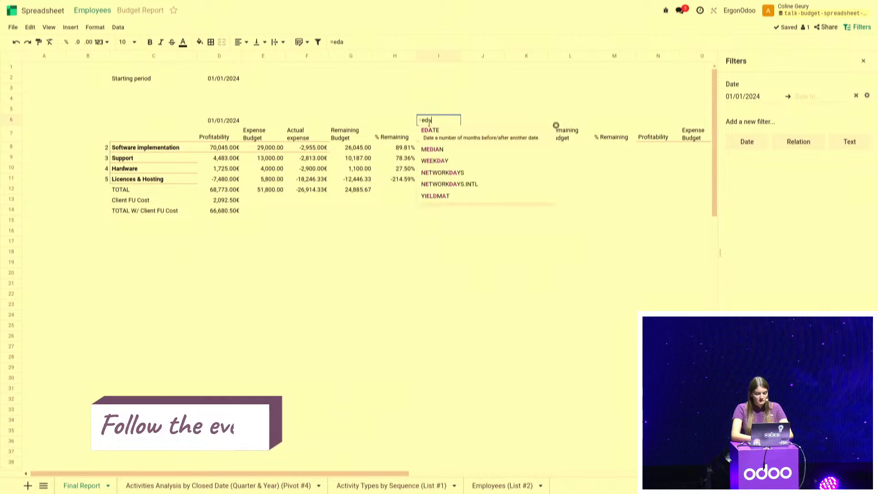
pyautogui.click(221, 120)
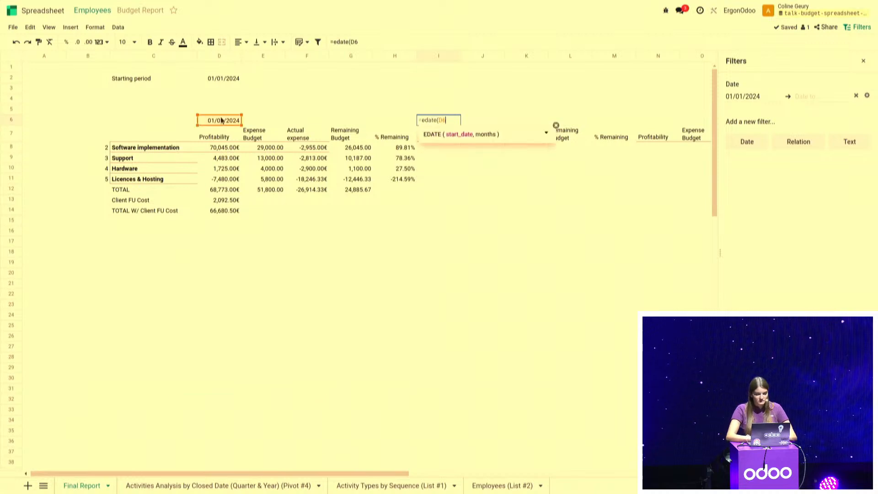
pyautogui.write(',3)')
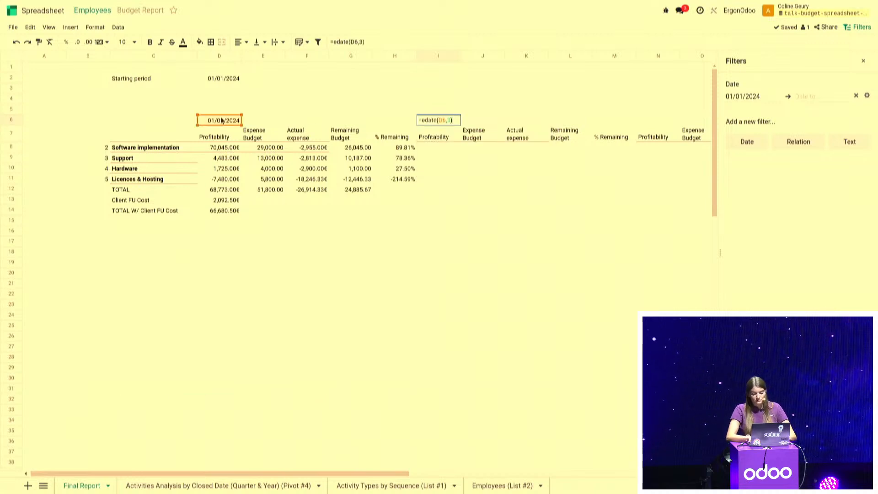
pyautogui.press('Return')
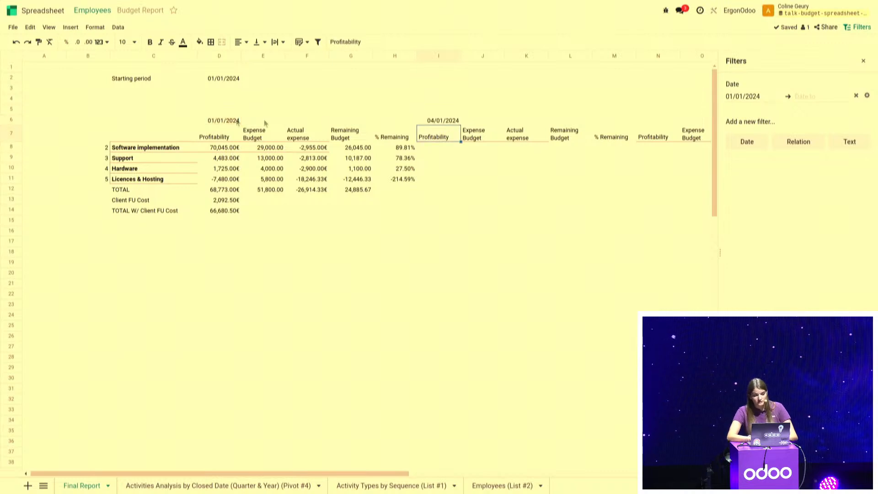
# Copy the EDATE formula from I6 to N6 and S6 to date the third and fourth quarter blocks
pyautogui.click(448, 121)
pyautogui.hotkey('ctrl', 'c')
pyautogui.hscroll(2, 448, 122)
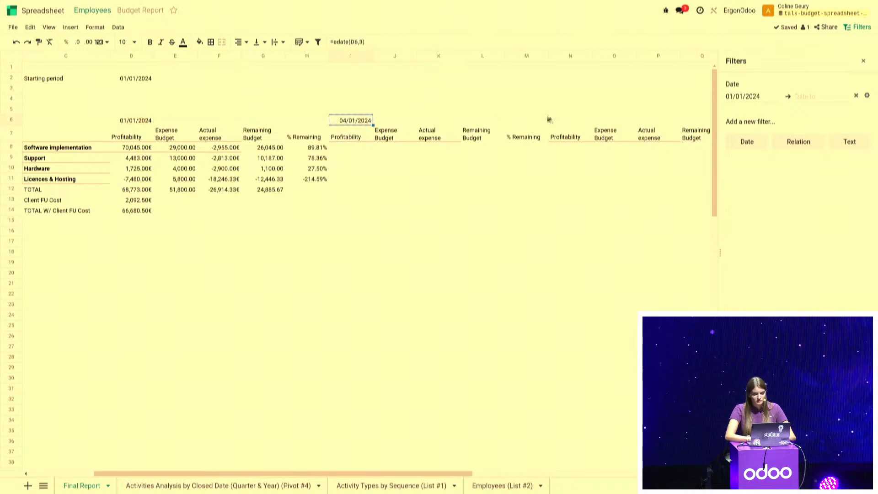
pyautogui.click(568, 121)
pyautogui.hotkey('ctrl', 'c')
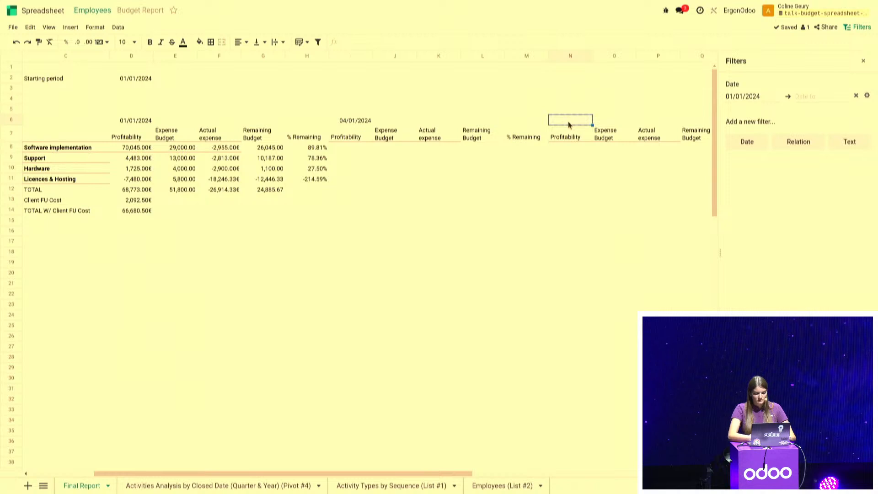
pyautogui.click(351, 122)
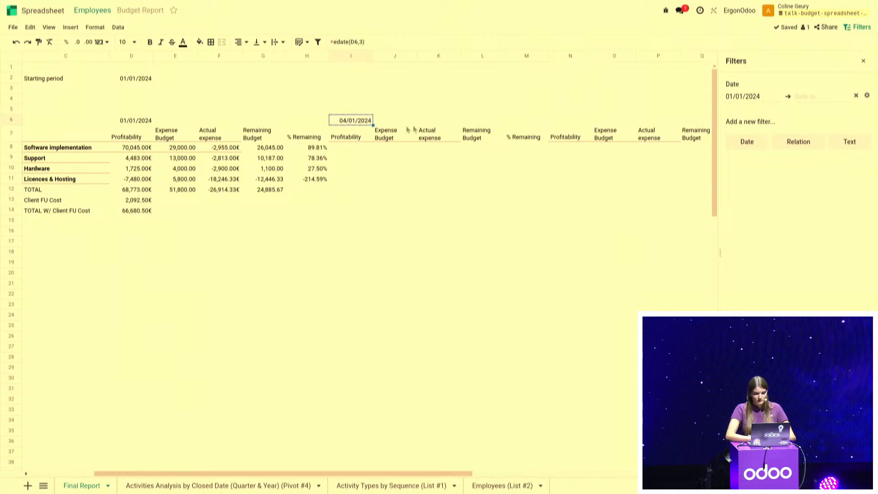
pyautogui.click(574, 118)
pyautogui.hotkey('ctrl', 'v')
pyautogui.hscroll(4, 574, 118)
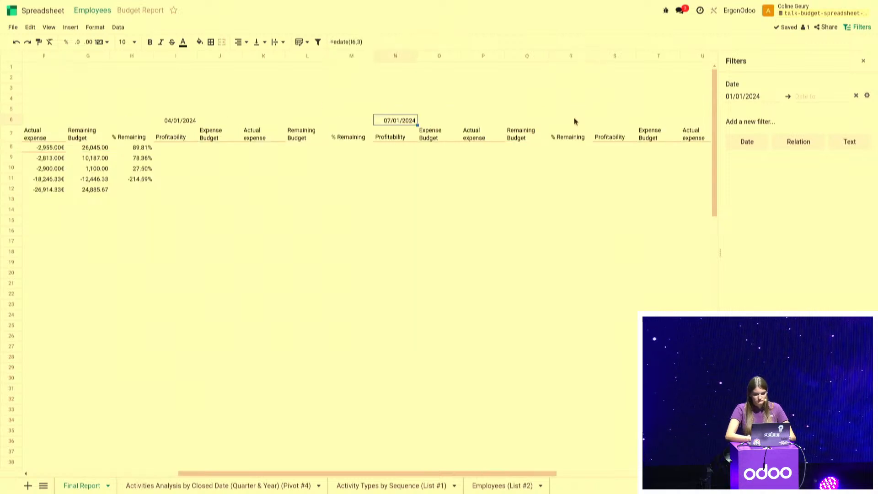
pyautogui.hscroll(1, 575, 121)
pyautogui.click(556, 123)
pyautogui.hotkey('ctrl', 'v')
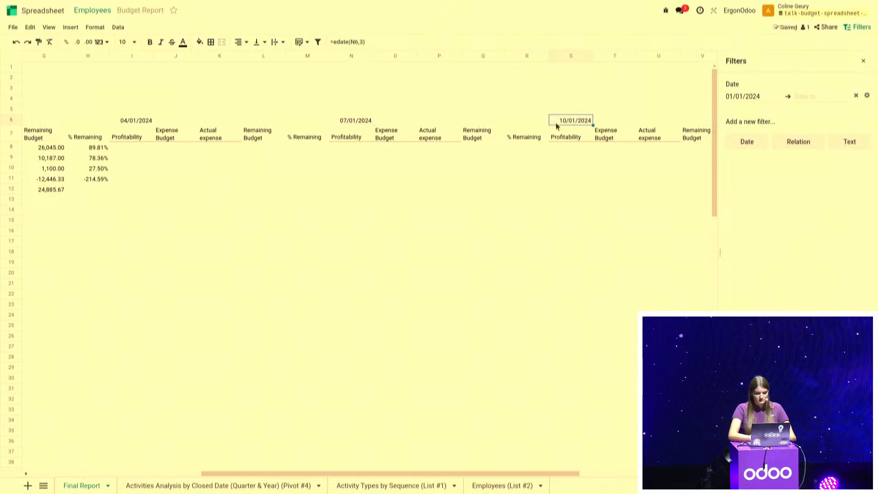
# Copy the first quarter's figures and totals in D8:H14 to the other quarter blocks, starting at I8, N8 and S8
pyautogui.hscroll(-4, 448, 193)
pyautogui.hscroll(-2, 337, 154)
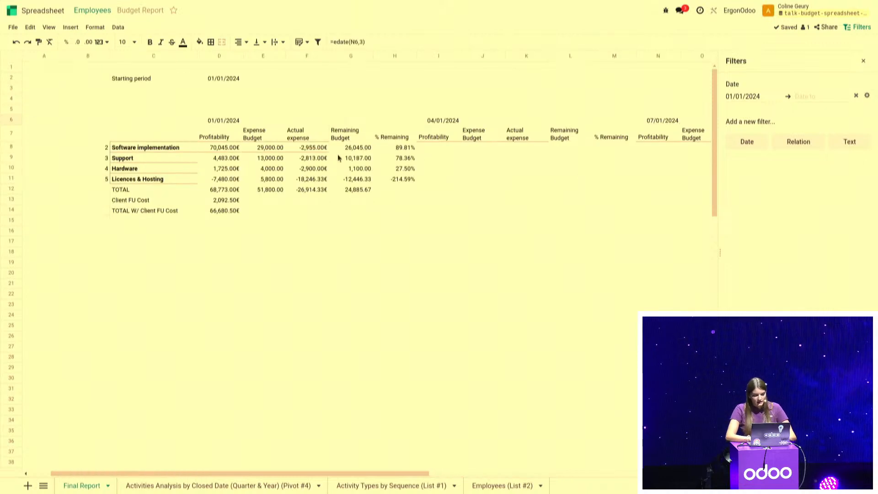
pyautogui.moveTo(212, 150); pyautogui.dragTo(409, 212)
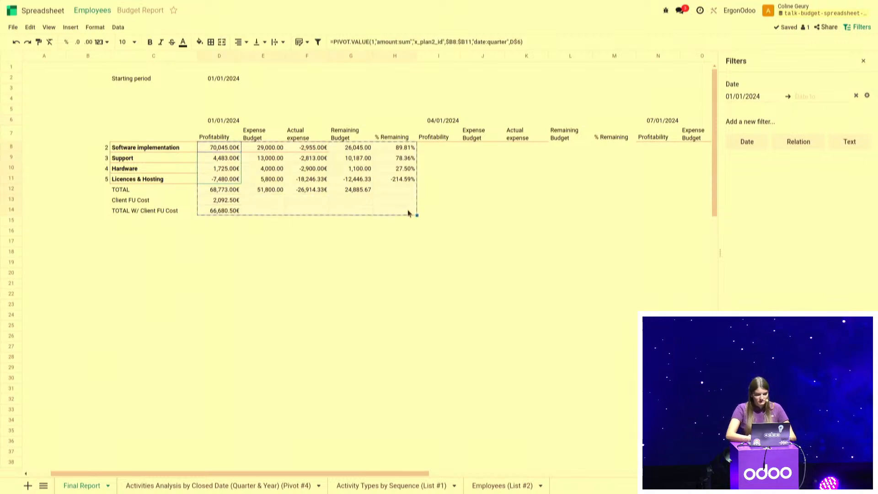
pyautogui.click(434, 147)
pyautogui.hotkey('ctrl', 'v')
pyautogui.hscroll(4, 435, 148)
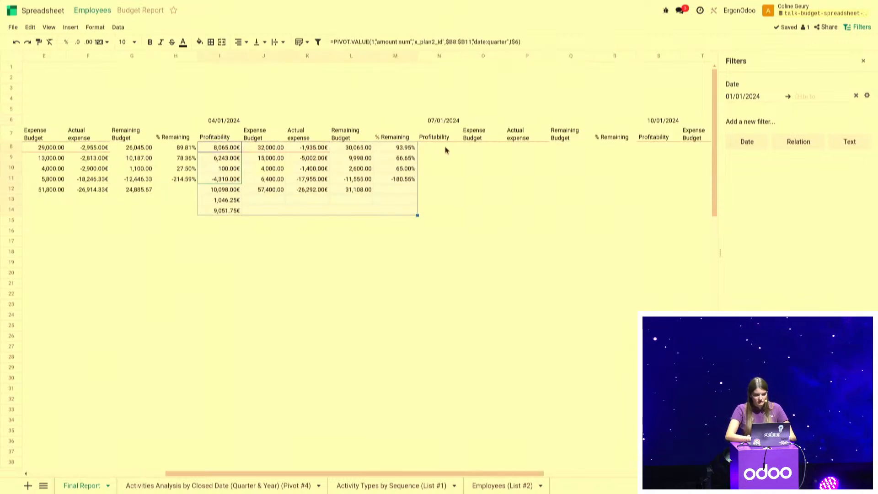
pyautogui.click(445, 148)
pyautogui.hotkey('ctrl', 'v')
pyautogui.hscroll(4, 445, 148)
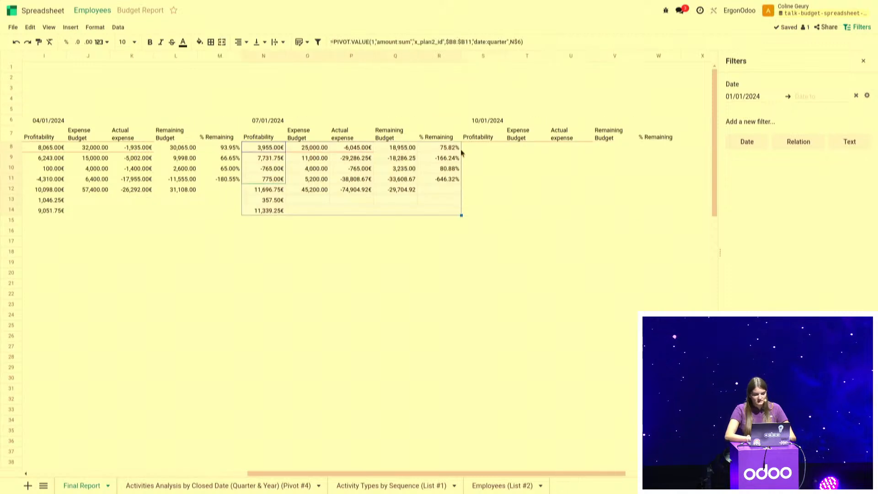
pyautogui.click(484, 149)
pyautogui.hotkey('ctrl', 'v')
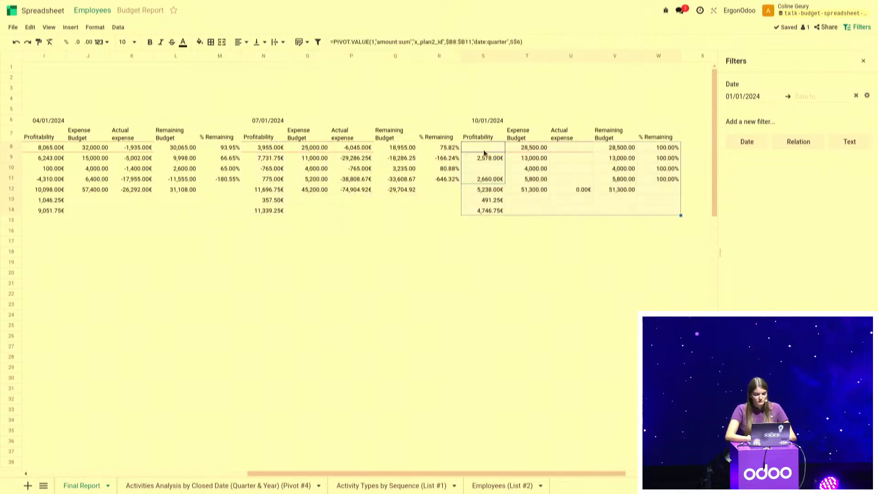
# Inspect the Profitability PIVOT.VALUE formula in N8 for its quarter reference
pyautogui.click(277, 148)
pyautogui.click(555, 42)
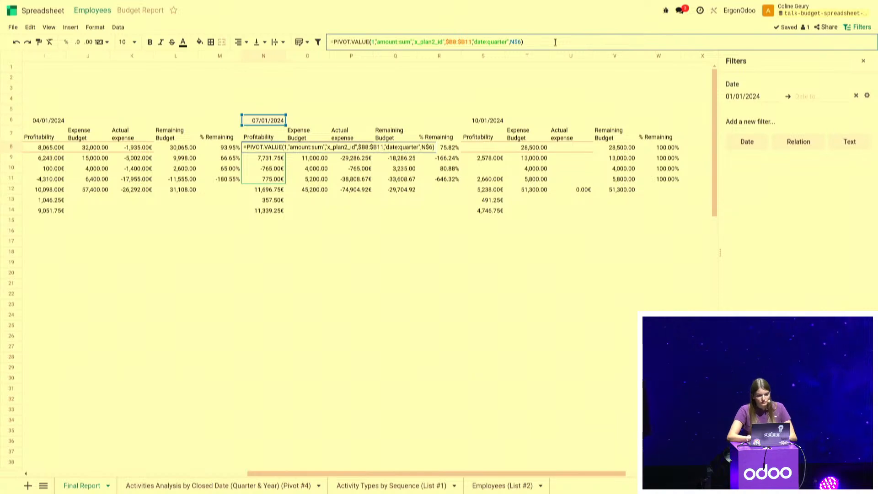
pyautogui.press('Return')
pyautogui.hscroll(-8, 273, 267)
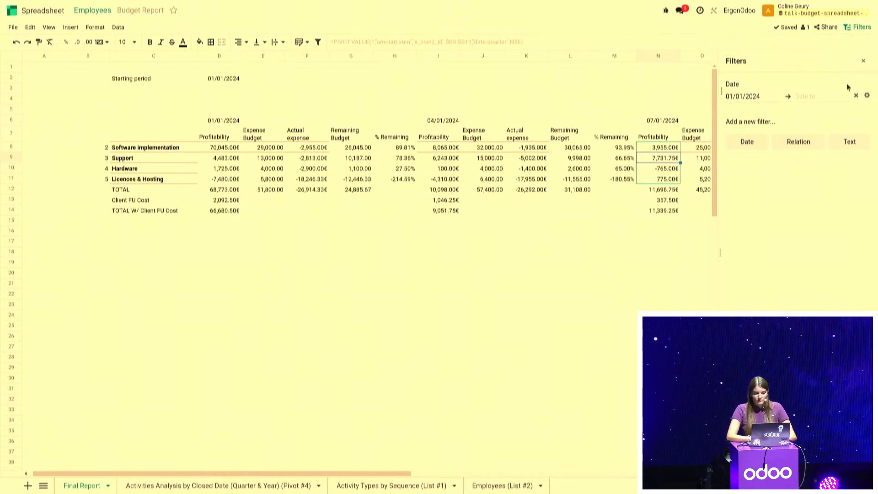
# Insert a table over C6:W14 with two header rows and the medium style with a dark purple header
pyautogui.hscroll(2, 620, 136)
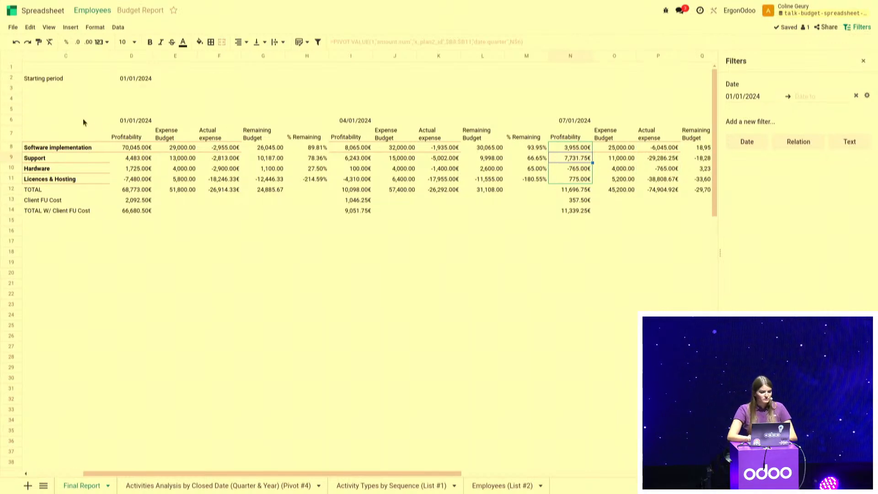
pyautogui.moveTo(52, 123)
pyautogui.mouseDown()
pyautogui.moveTo(219, 164)
pyautogui.moveTo(461, 204)
pyautogui.moveTo(614, 223)
pyautogui.moveTo(761, 217)
pyautogui.moveTo(514, 215)
pyautogui.mouseUp()
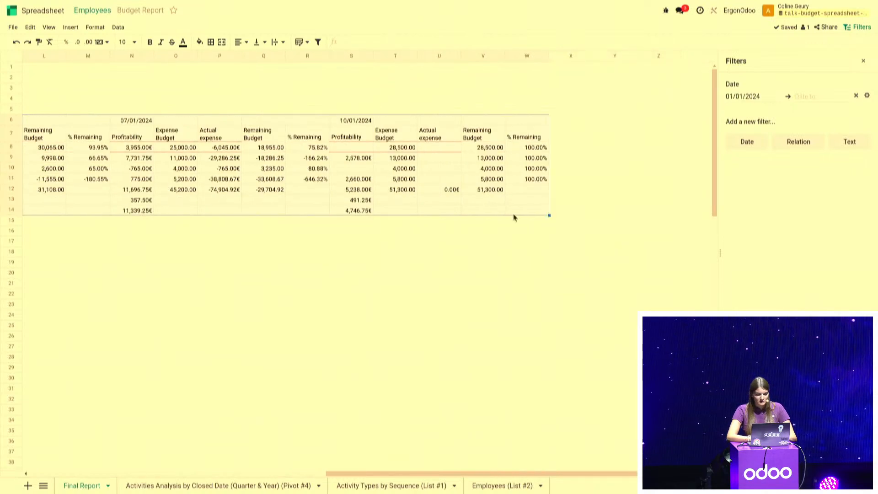
pyautogui.click(70, 27)
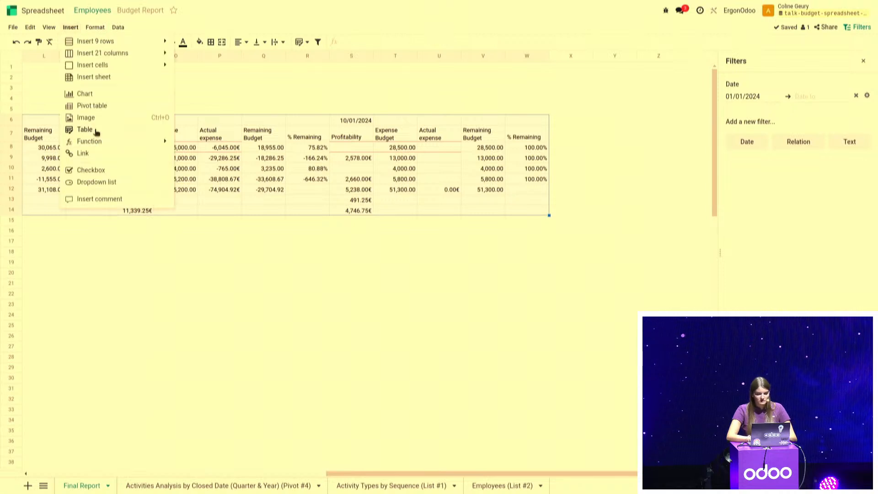
pyautogui.click(96, 132)
pyautogui.click(864, 159)
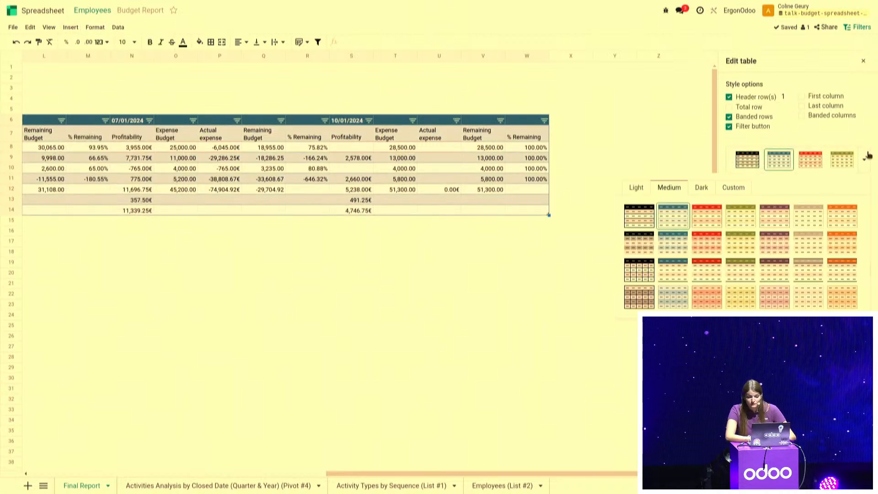
pyautogui.click(782, 209)
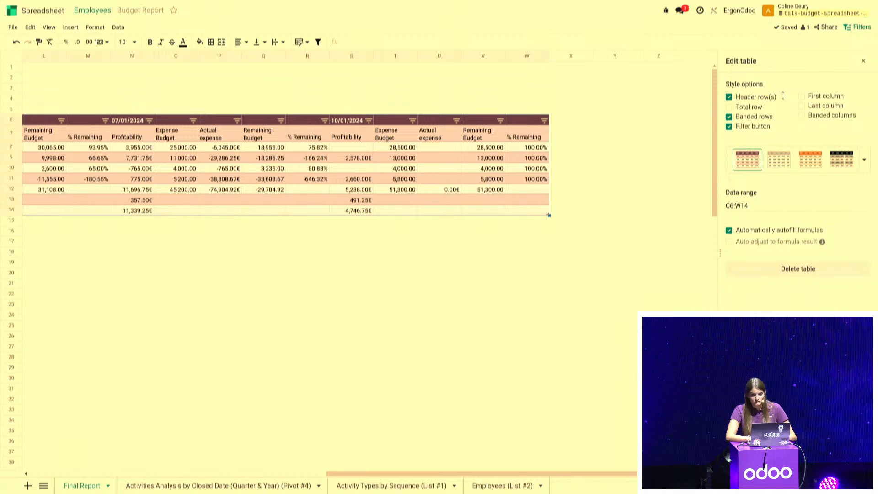
# Enable the table's total row and first column styling, and turn off its filter buttons
pyautogui.click(751, 109)
pyautogui.click(752, 128)
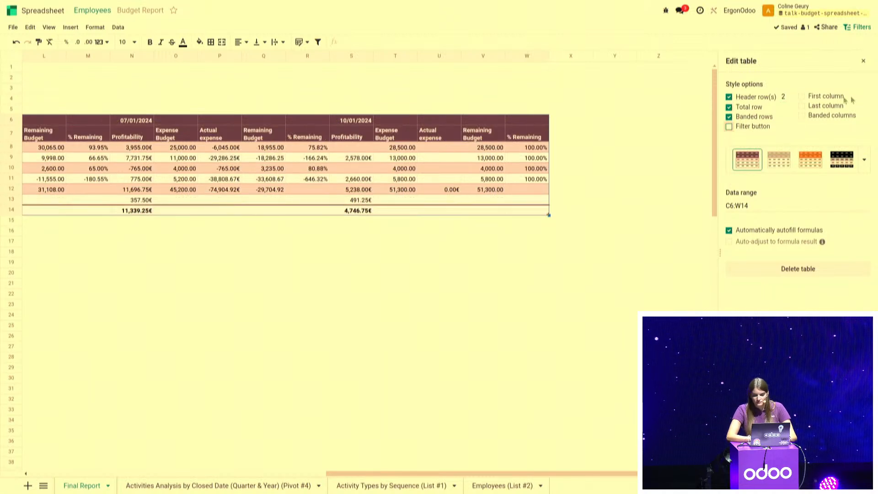
pyautogui.click(826, 97)
pyautogui.hscroll(-5, 570, 198)
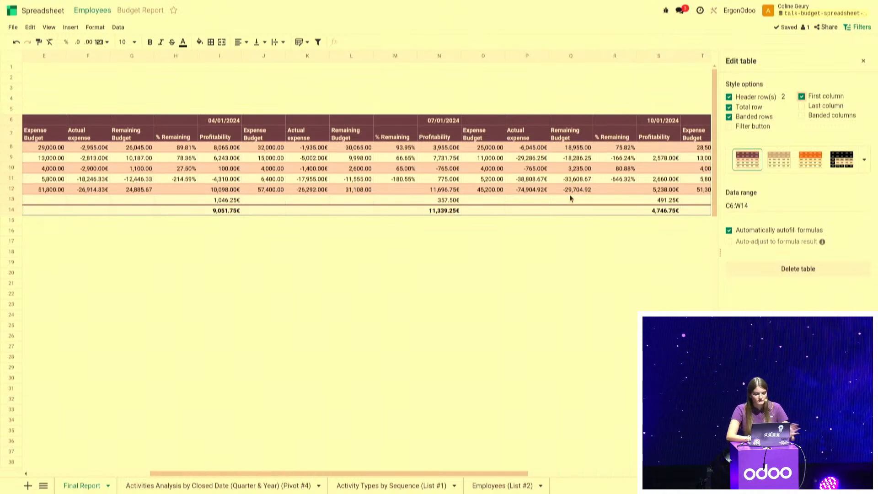
pyautogui.click(439, 295)
pyautogui.hscroll(-3, 439, 294)
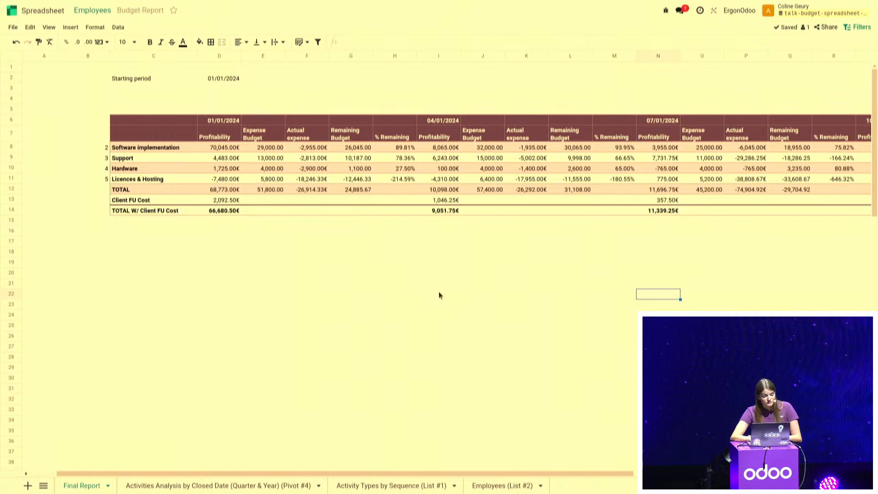
# Label cell C3, under Starting period, "Client"
pyautogui.click(189, 92)
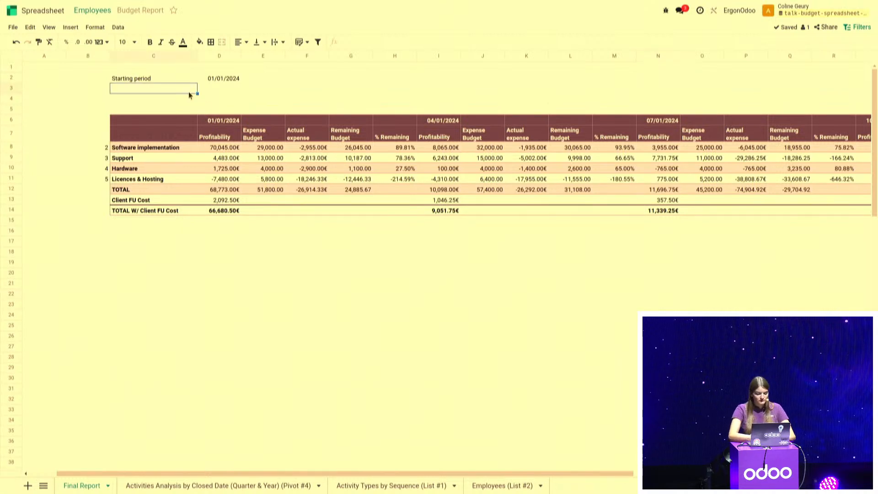
pyautogui.write('Client')
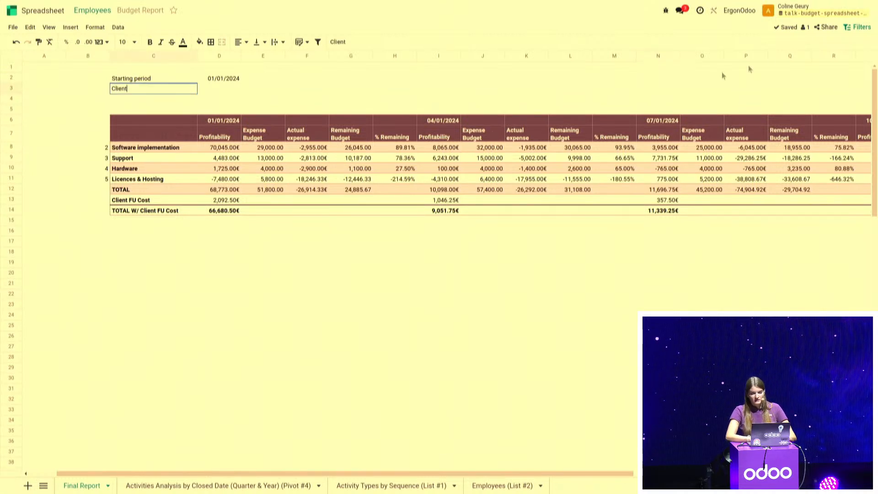
# Add a relation filter labelled "Client" with Contact as its related model
pyautogui.click(864, 30)
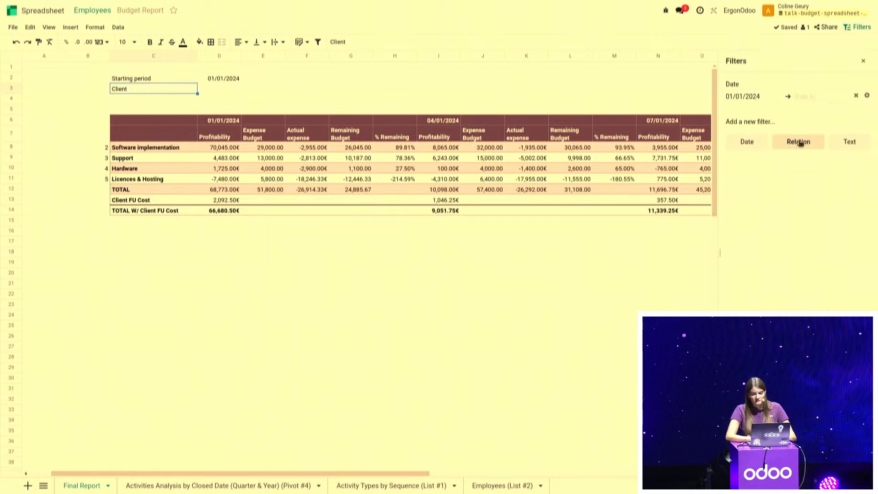
pyautogui.click(799, 142)
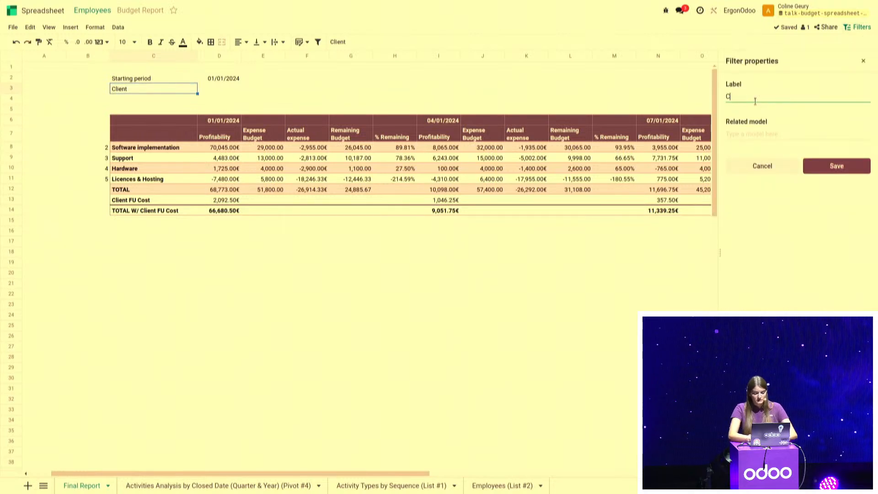
pyautogui.click(761, 133)
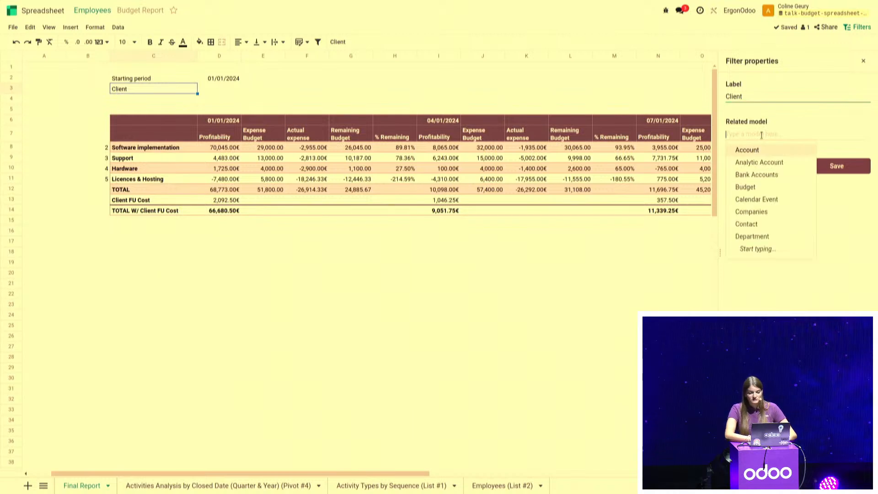
pyautogui.click(755, 224)
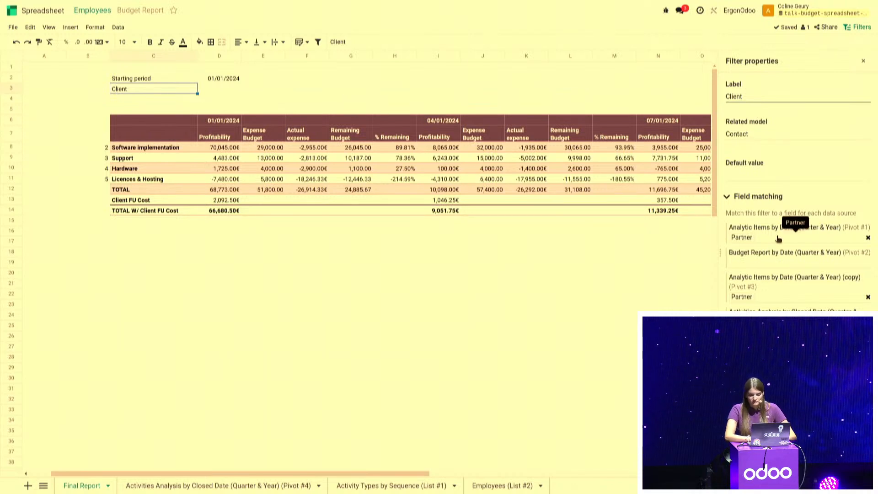
# Match the Client filter to Project > Customer for Analytic Items Pivot #1, Budget Report Pivot #2 and the copied Analytic Items Pivot #3
pyautogui.click(778, 237)
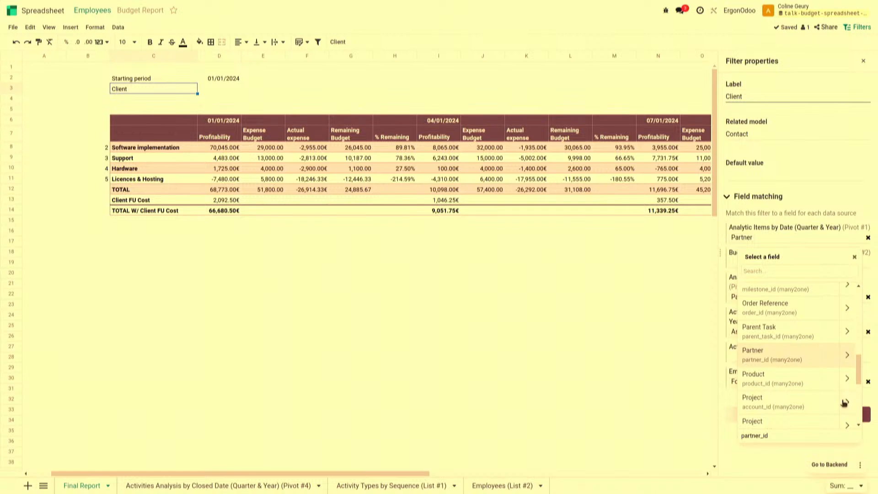
pyautogui.click(844, 402)
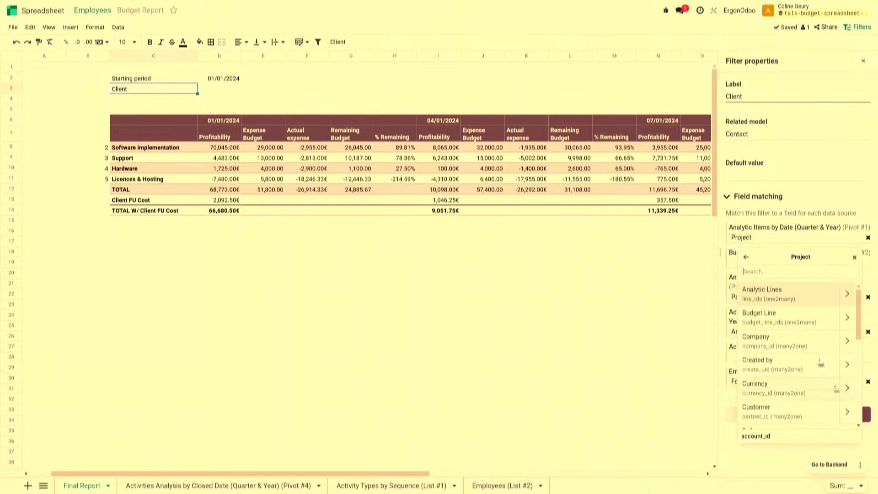
pyautogui.click(783, 419)
pyautogui.click(805, 264)
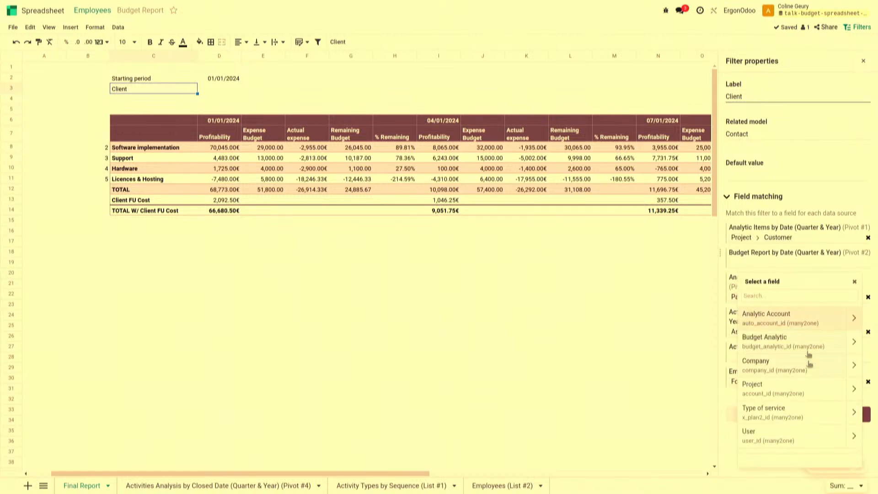
pyautogui.click(851, 389)
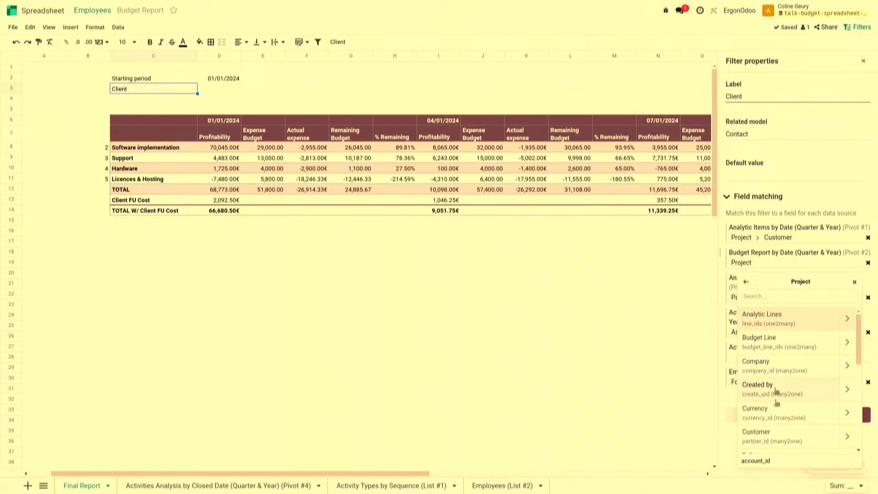
pyautogui.click(775, 433)
pyautogui.click(777, 297)
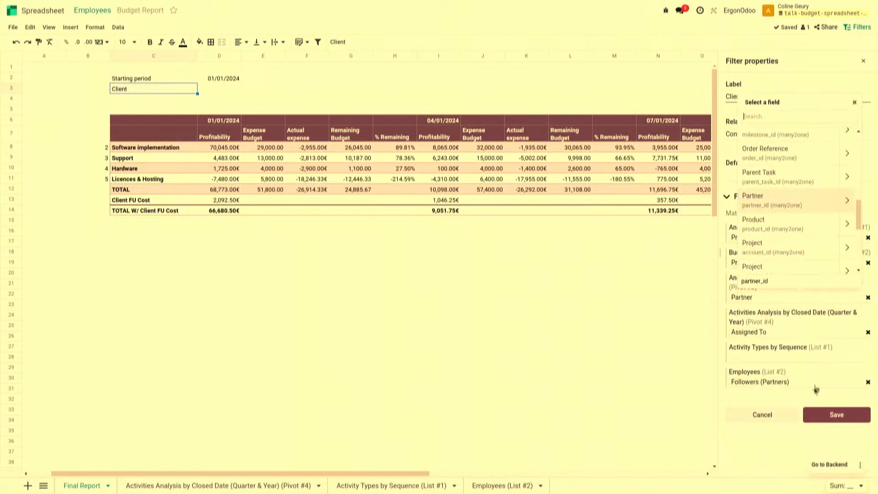
pyautogui.click(847, 253)
pyautogui.click(781, 257)
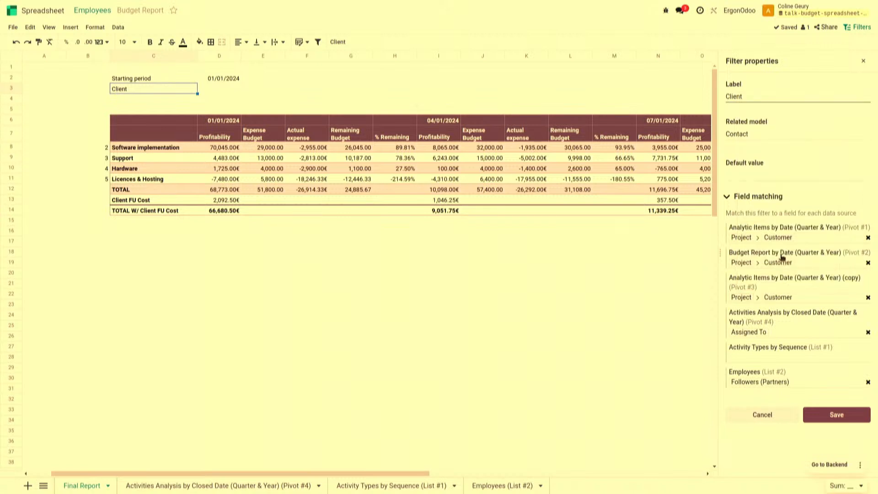
# Match Activities Analysis Pivot #4 to Customer, clear the Employees list's field matching, and save the Client filter
pyautogui.click(798, 332)
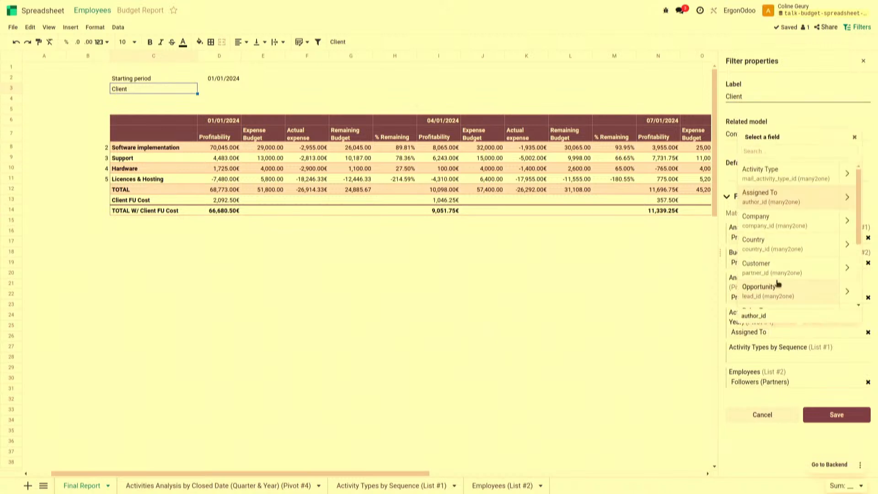
pyautogui.click(781, 264)
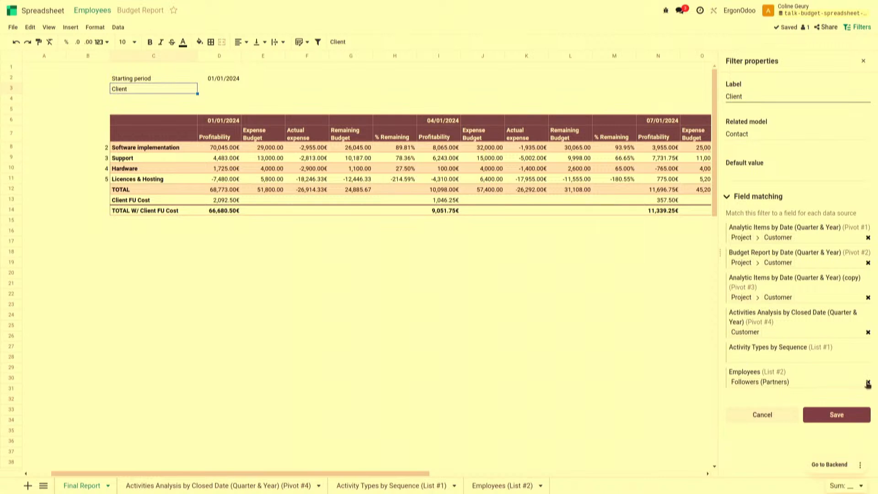
pyautogui.click(867, 382)
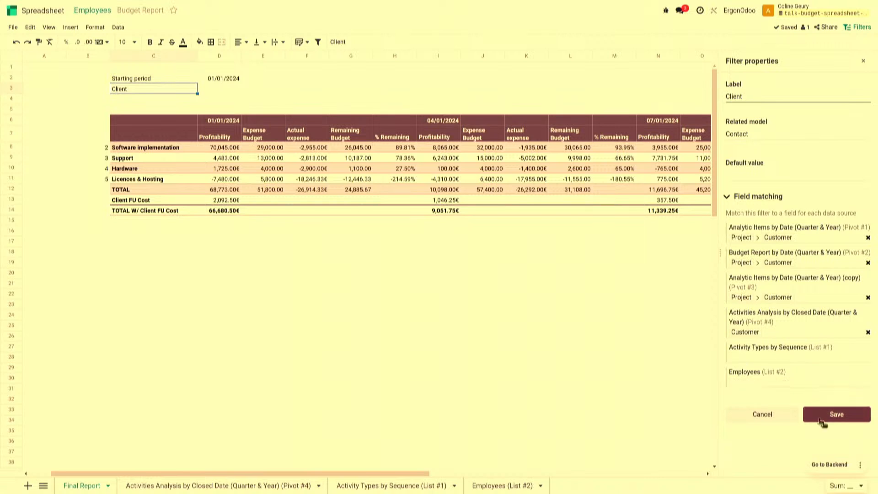
pyautogui.click(836, 414)
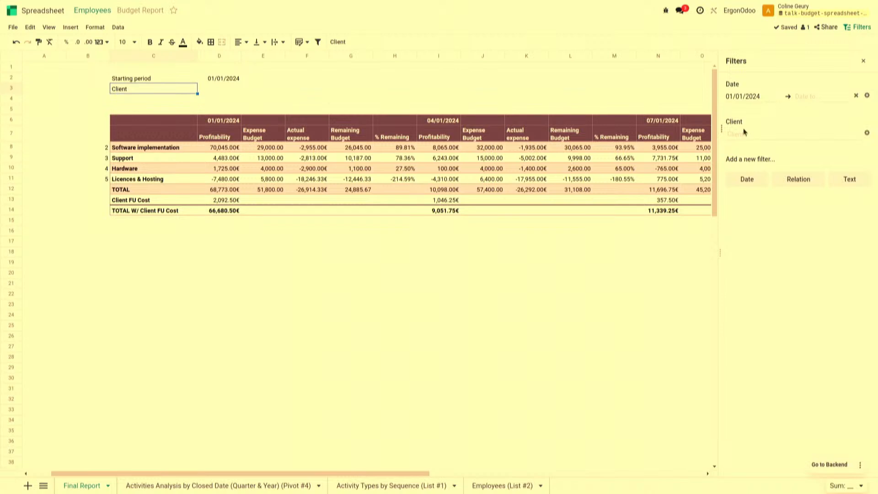
# Enter =ODOO.FILTER.VALUE("Client") in D3, beside the Client label
pyautogui.click(221, 89)
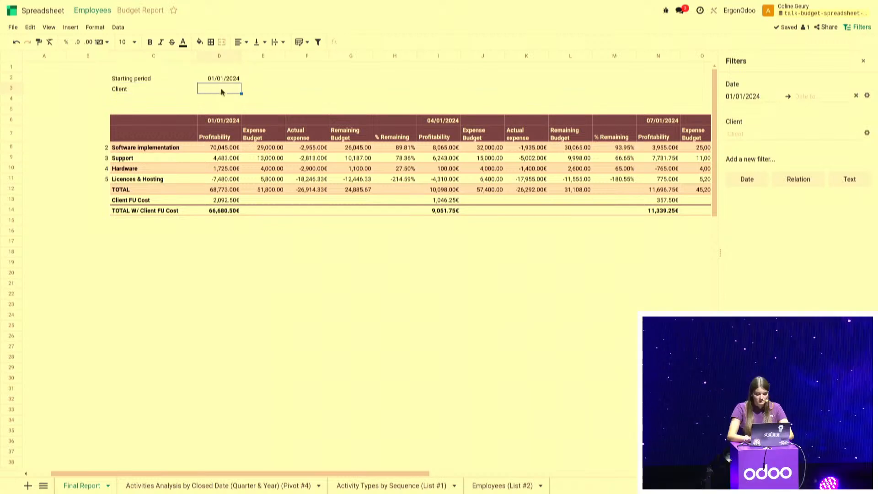
pyautogui.write('=odoo.fil')
pyautogui.press('Tab')
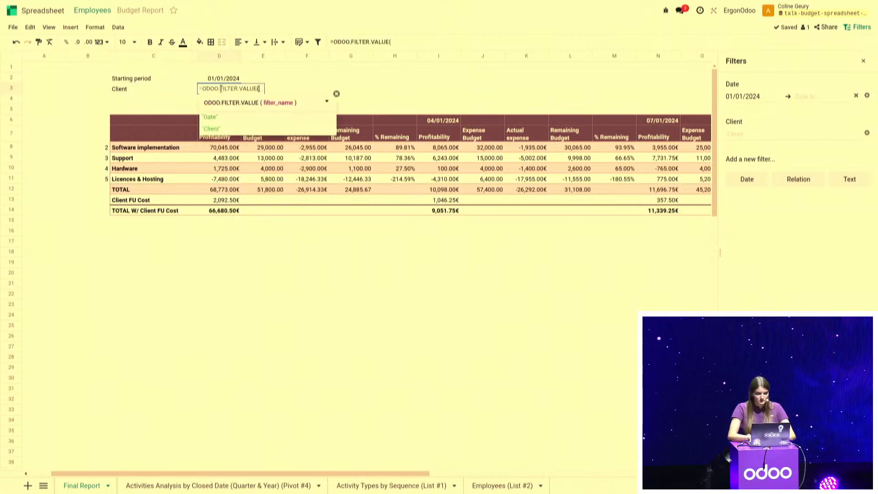
pyautogui.click(212, 128)
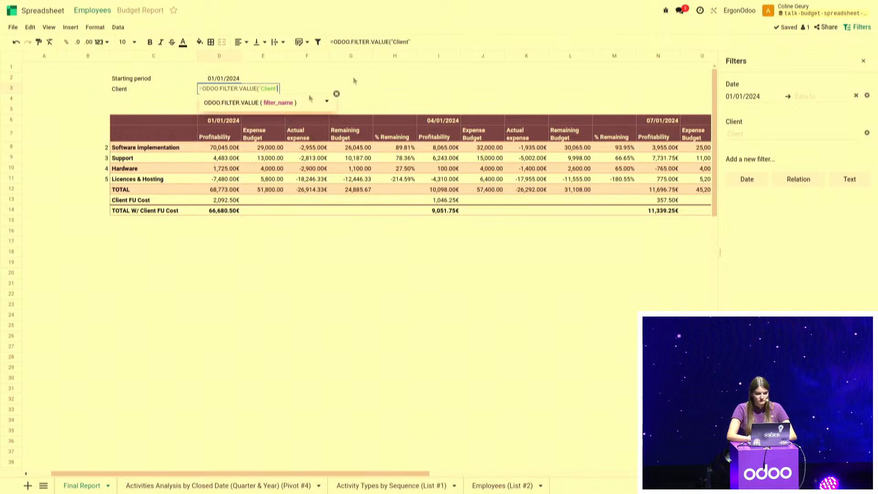
pyautogui.click(425, 44)
pyautogui.write(')')
# Filter the report by the client Pairi Daiza, and inspect the first quarter's Client FU Cost and TOTAL W/ Client FU Cost cells
pyautogui.click(724, 134)
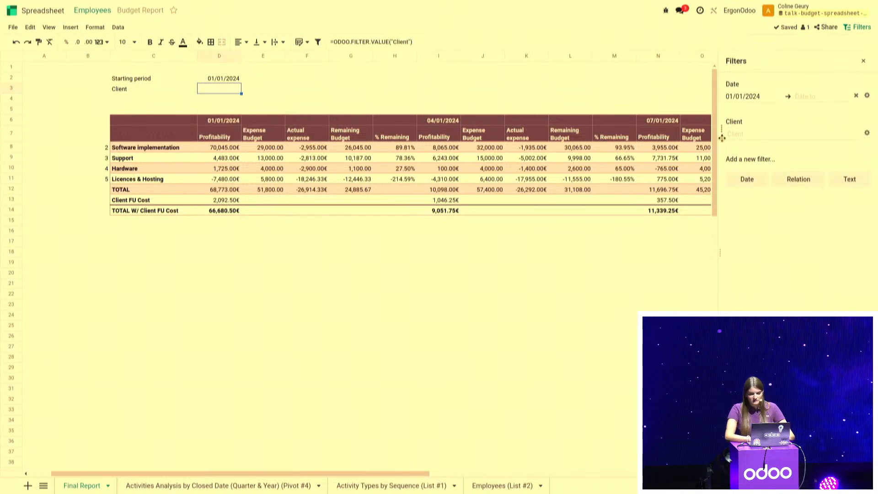
pyautogui.write('pai')
pyautogui.press('Return')
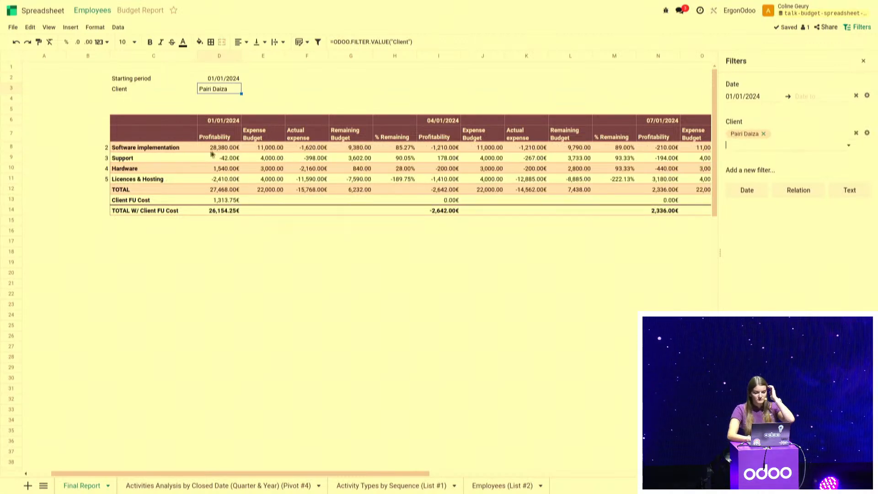
pyautogui.click(219, 201)
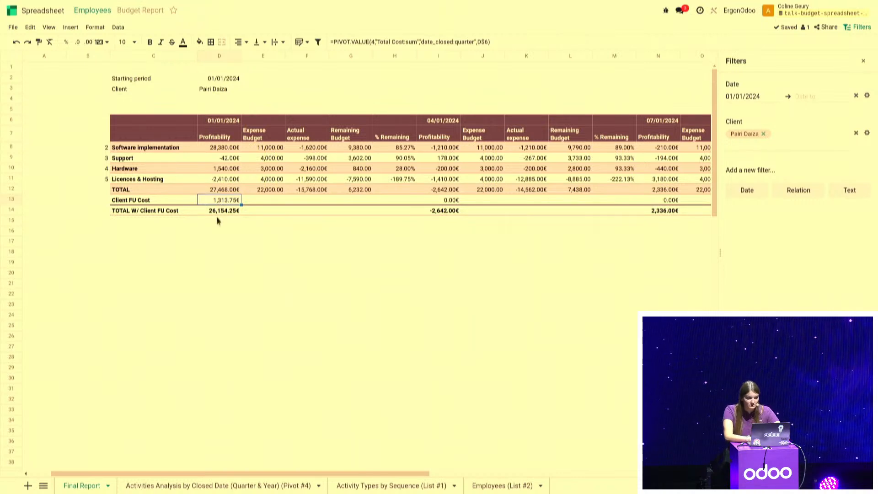
pyautogui.click(218, 211)
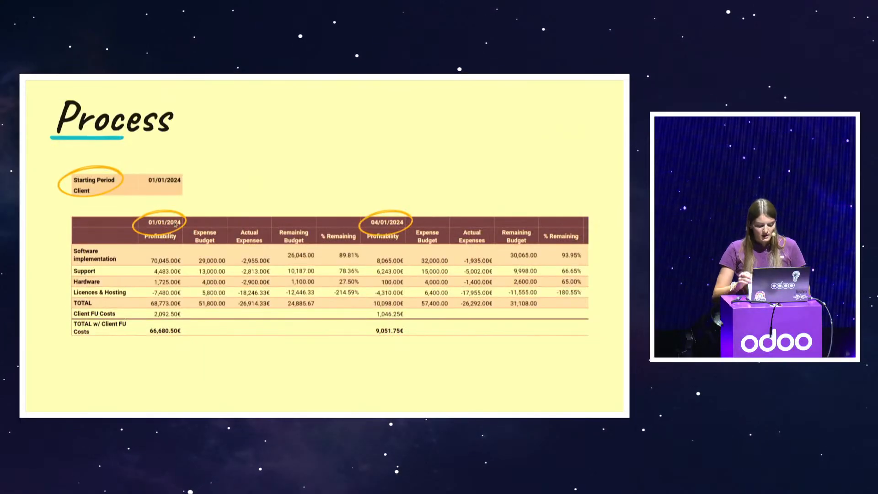
pyautogui.press('Right')
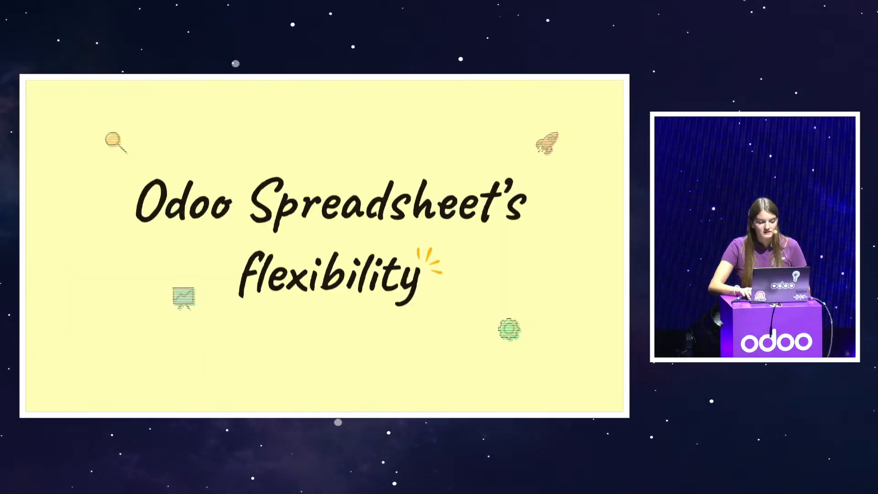